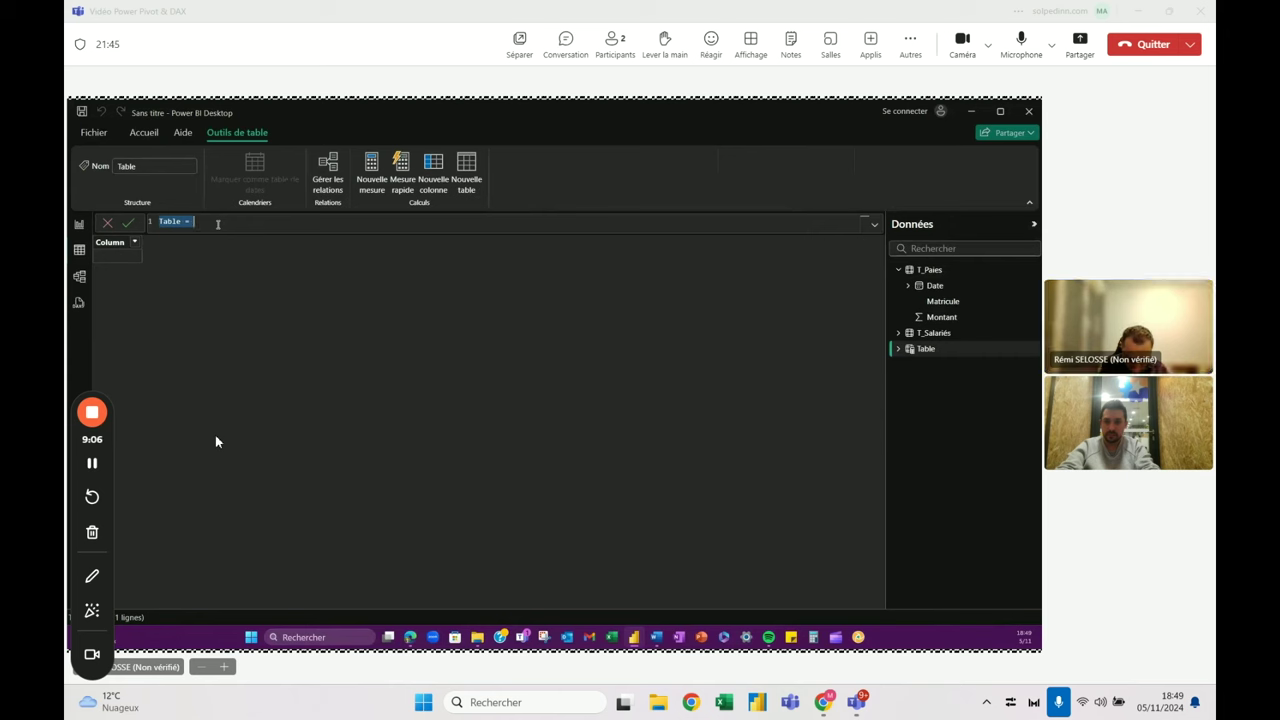
Define Table Sorties = FILTER(T_Paies, RELATED('T_Salariés'[Date de fin de contrat]).
type("Table")
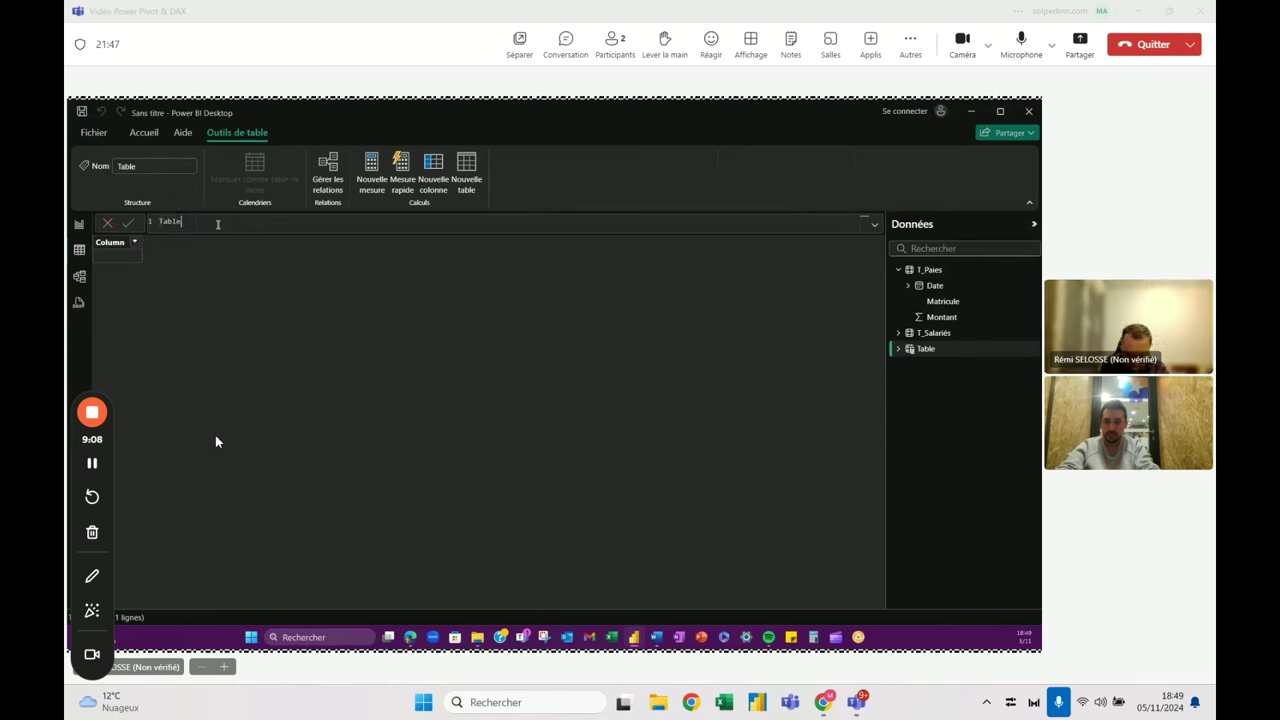
type(" S")
key("BackSpace")
key("BackSpace")
type("tie")
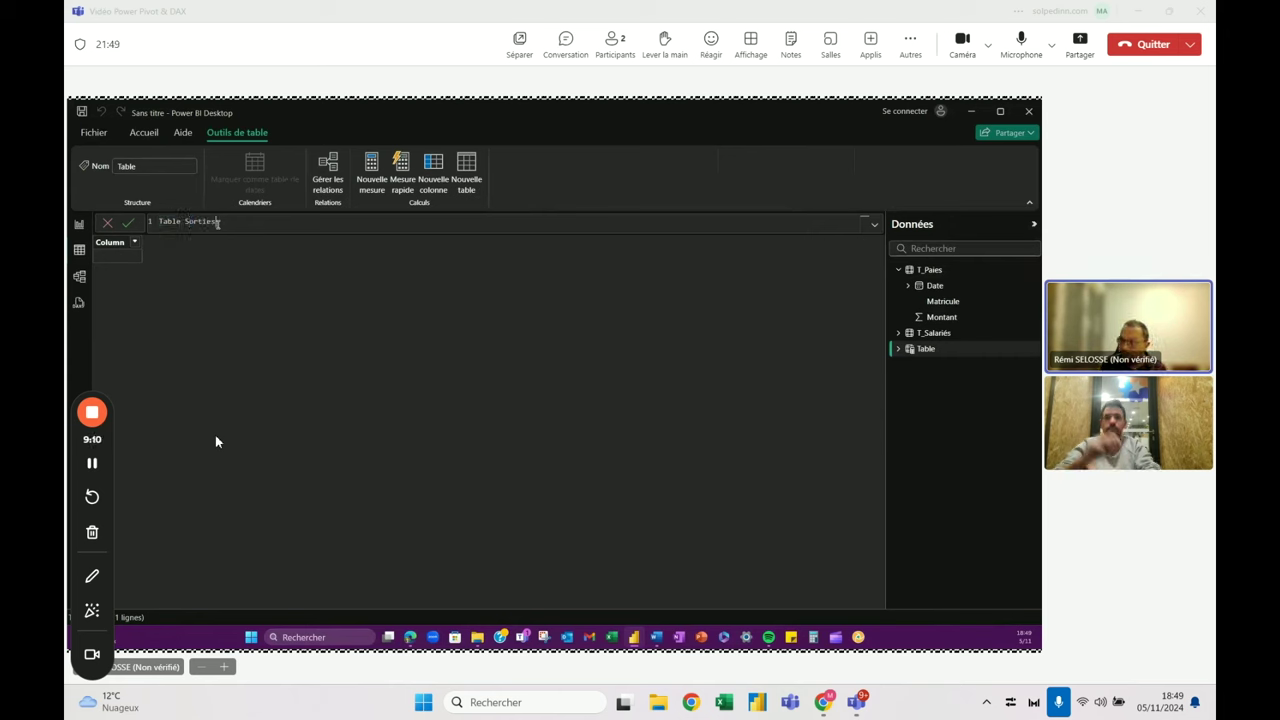
type("s")
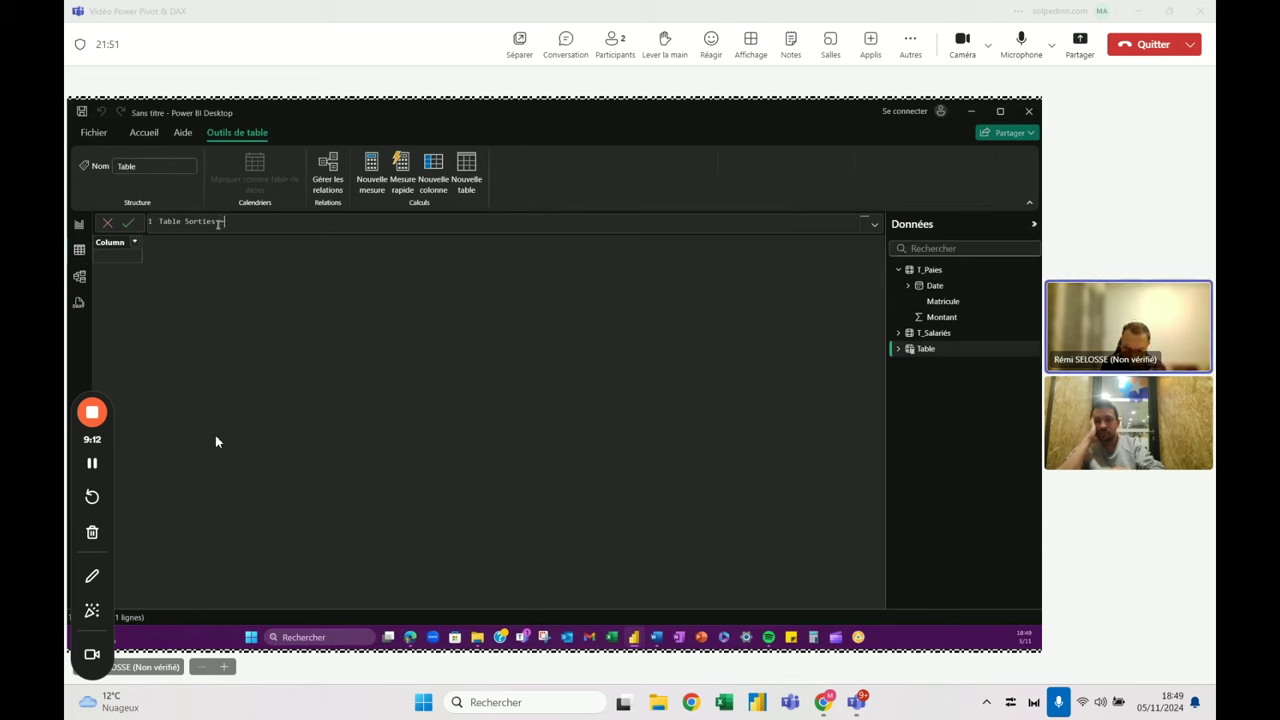
type(" = filter")
key("Tab")
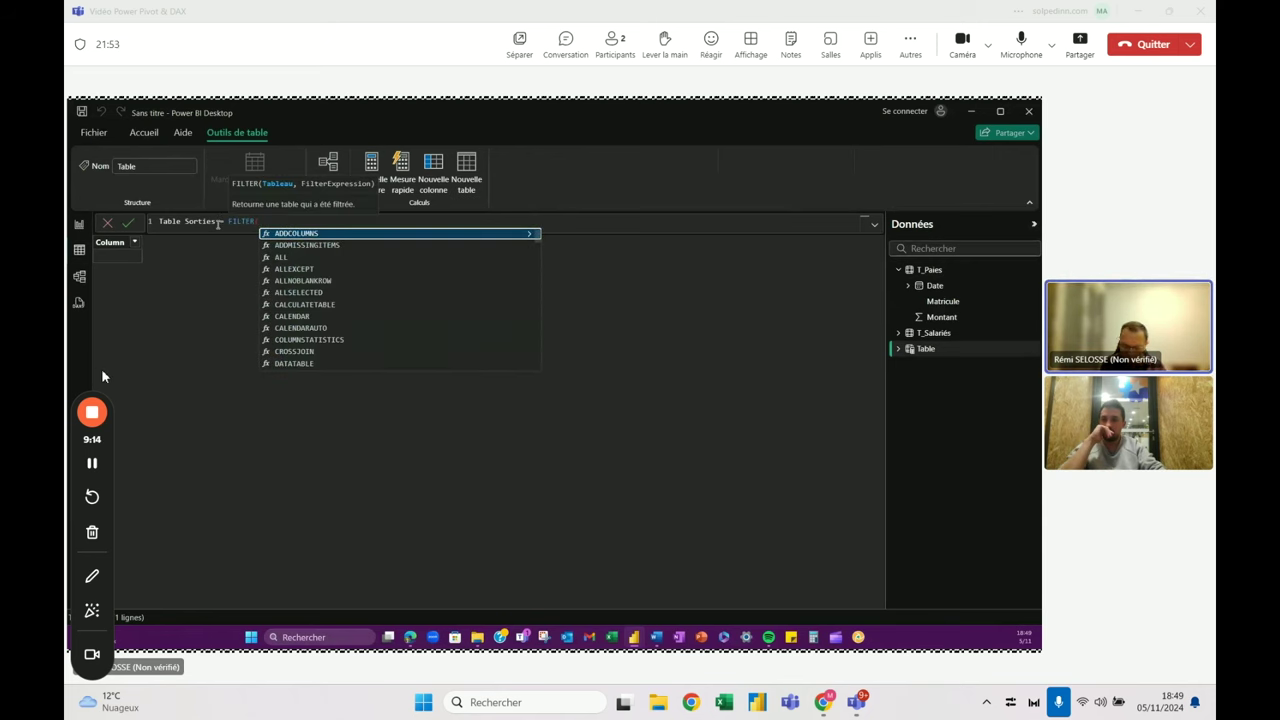
type("t_")
key("Tab")
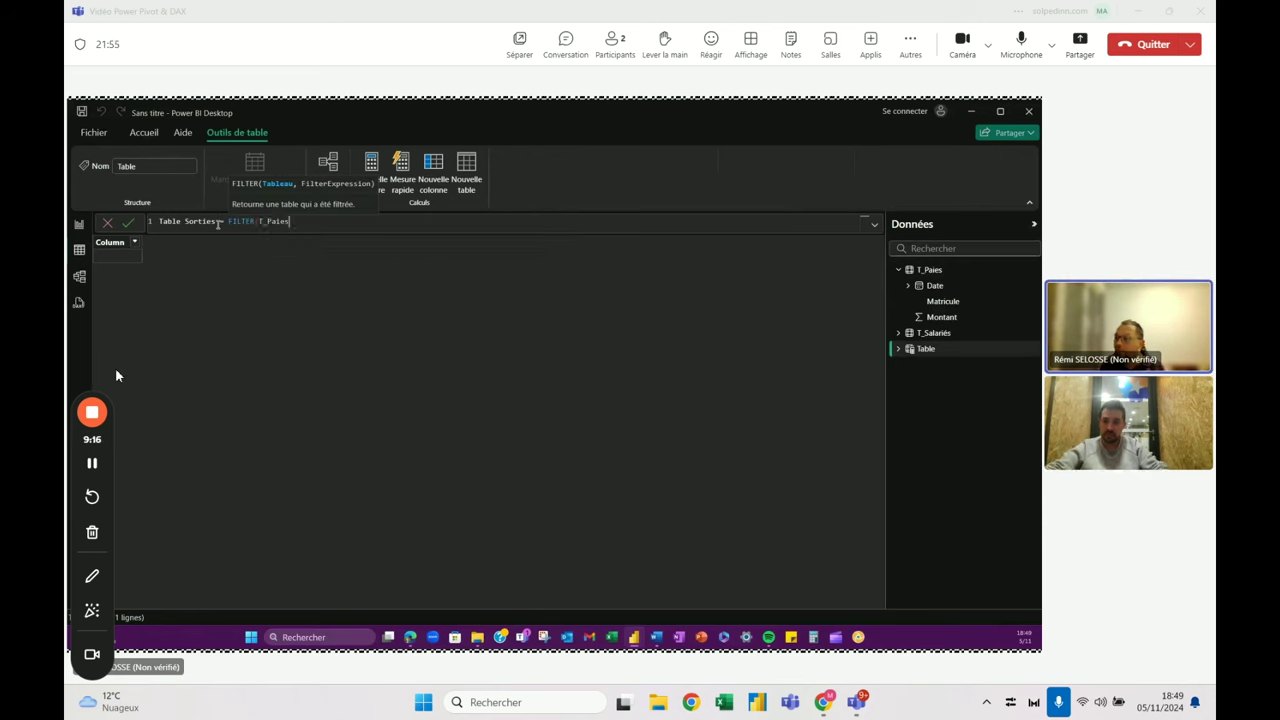
type(",RELATED(")
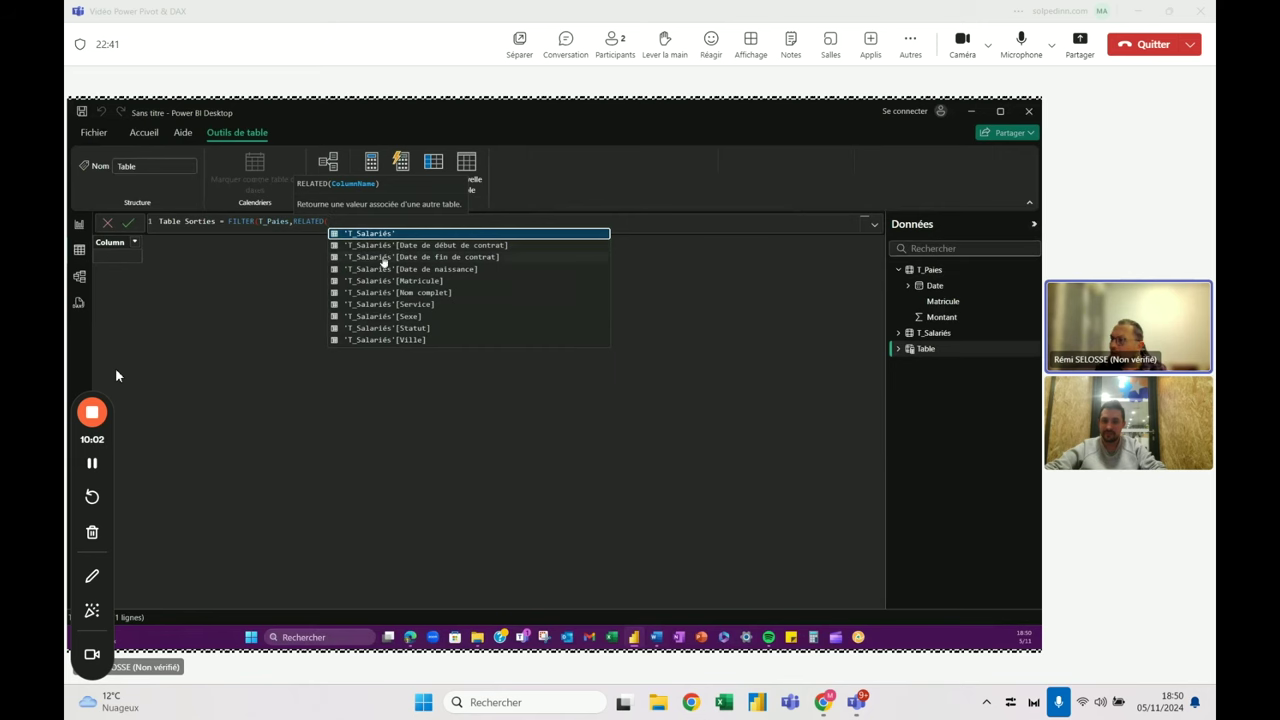
double_click(383, 258)
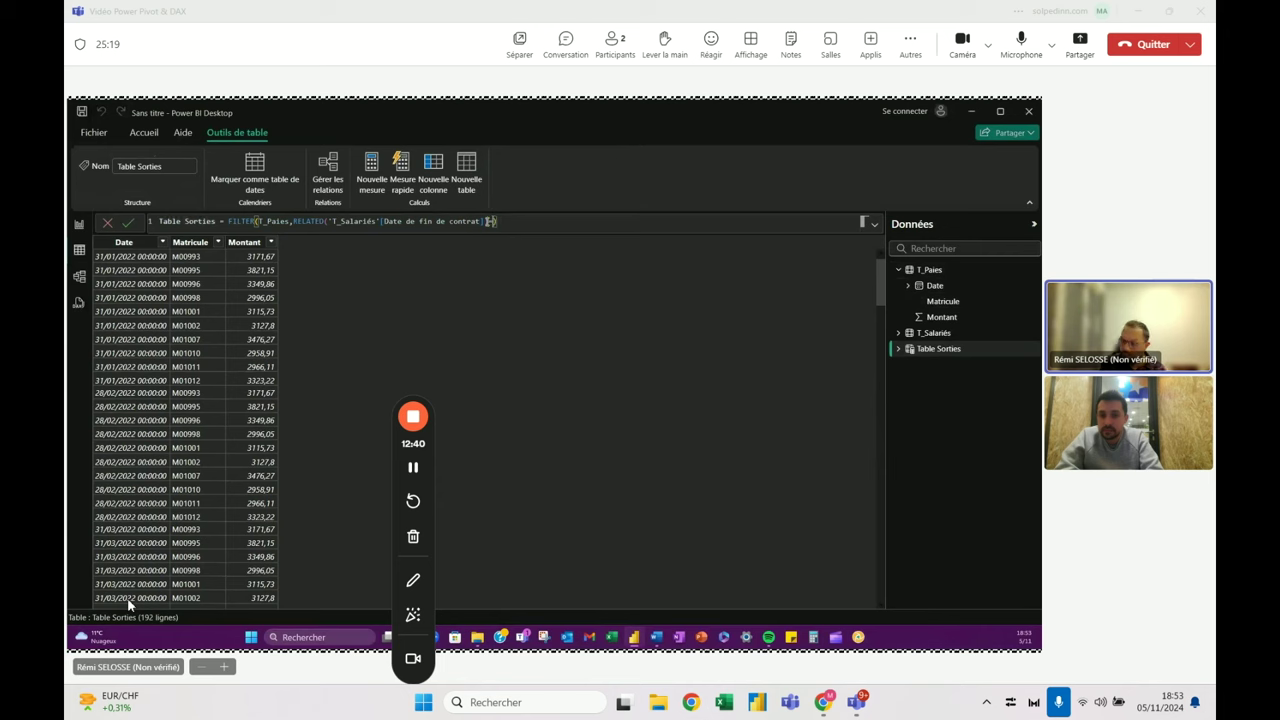
Compare the contract end date with T_Paies[Date] and apply the table, leaving 9 rows.
type("=d")
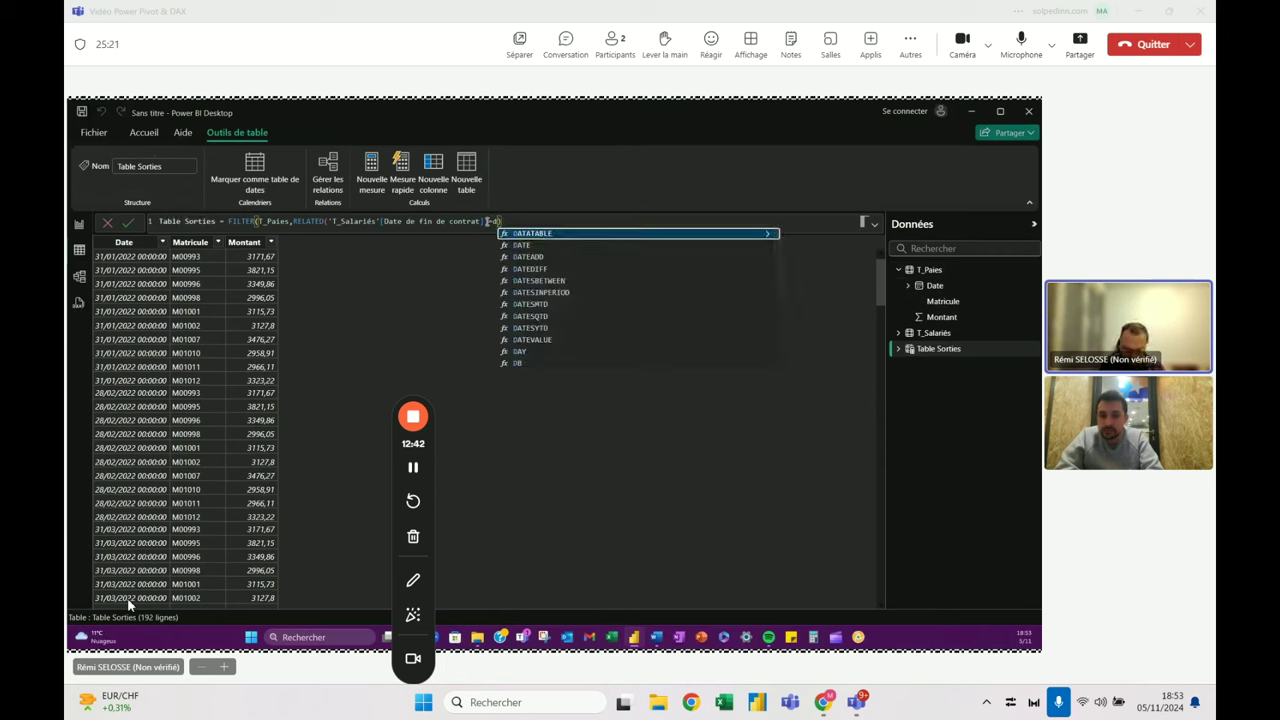
key("BackSpace")
type("t_")
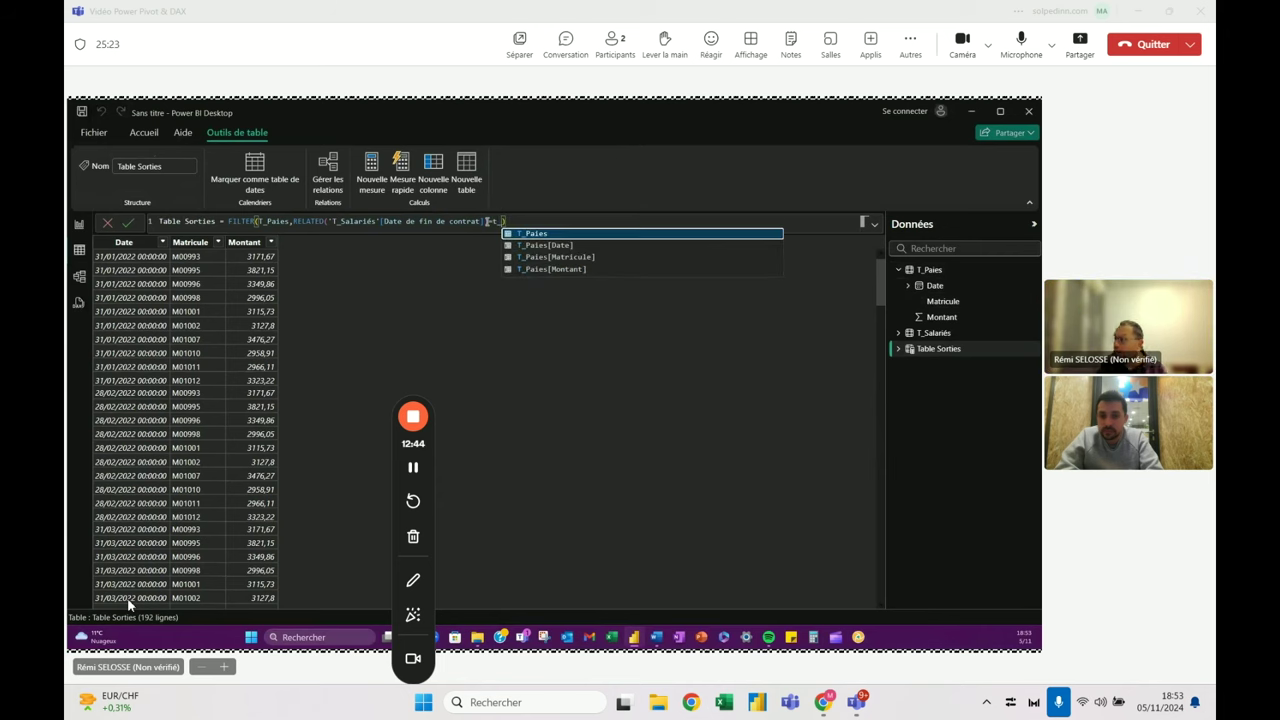
key("Down")
key("Tab")
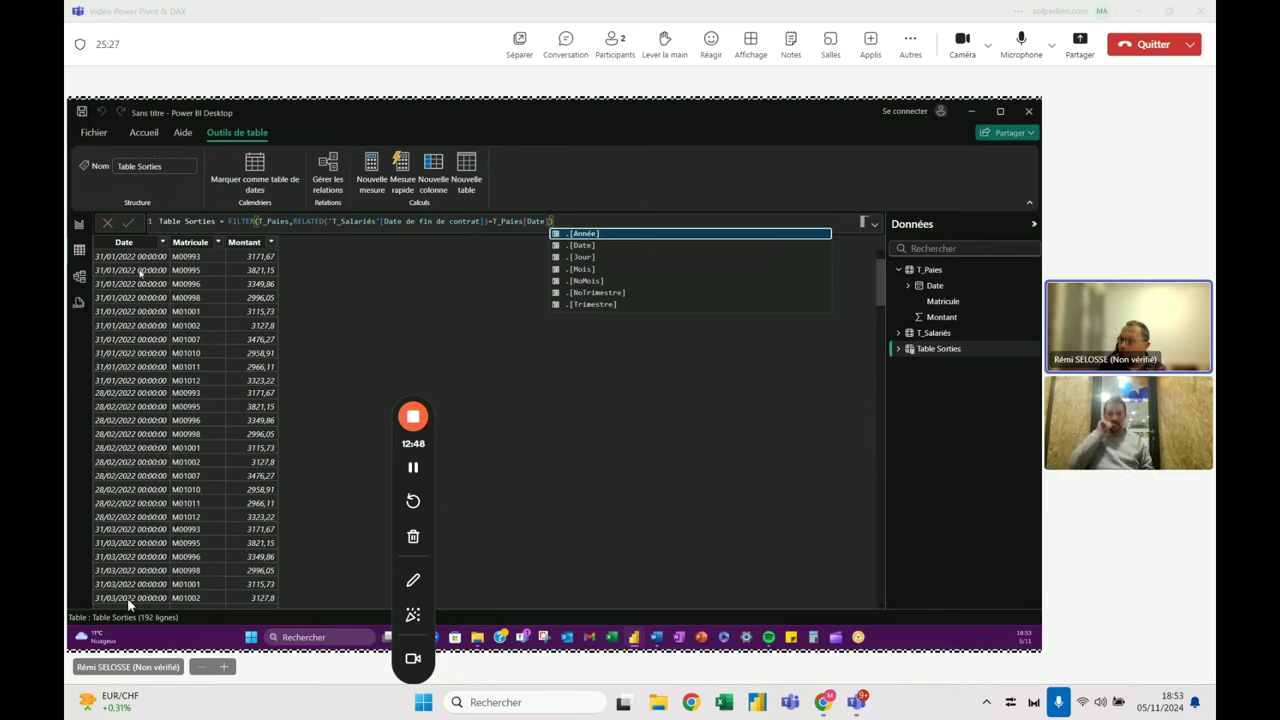
left_click(568, 223)
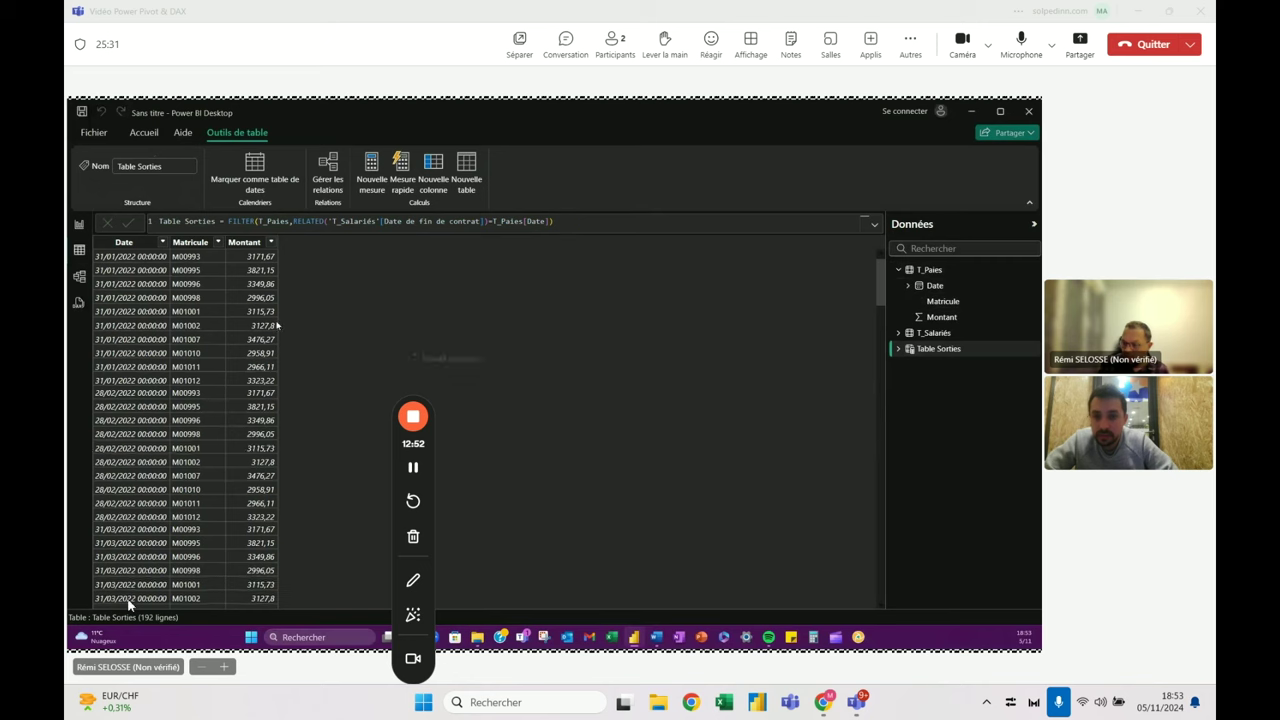
key("Return")
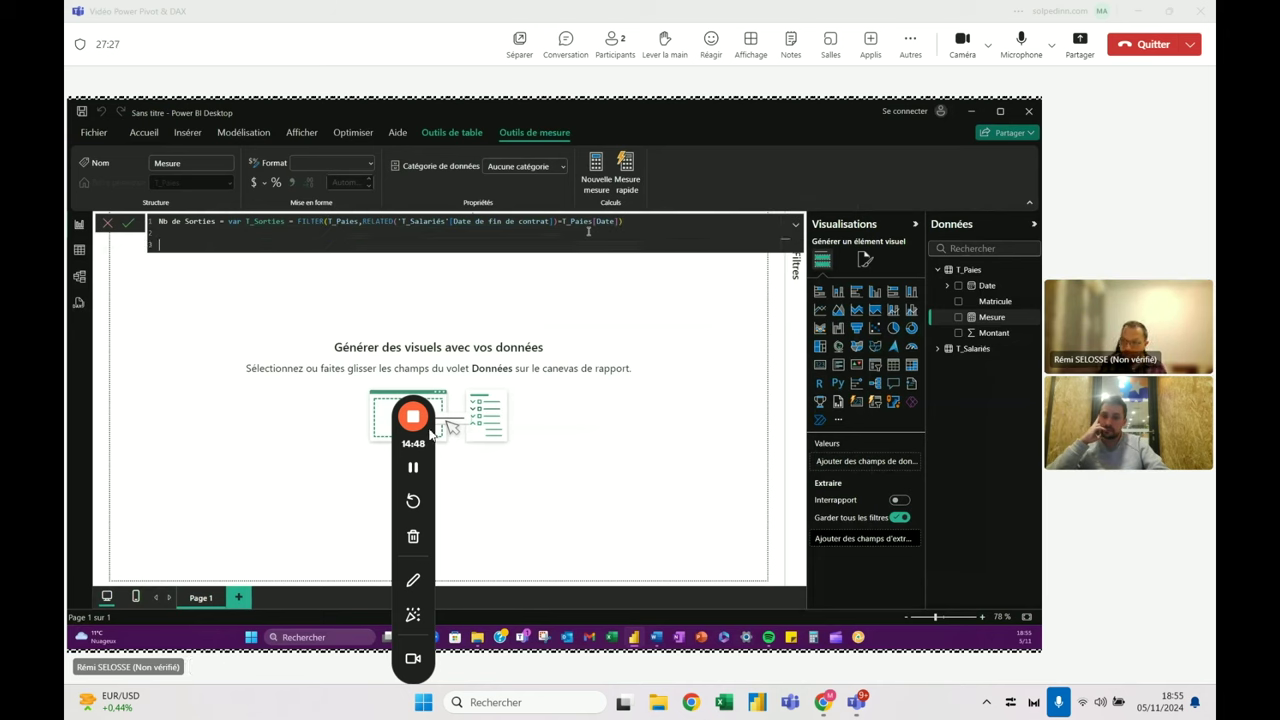
Return COUNTAX(T_Sorties, T_Paies[Matricule]) and commit the Nb de Sorties measure.
left_click_drag(434, 425, 1033, 441)
type("COUNTAX(T_Sorties,ma")
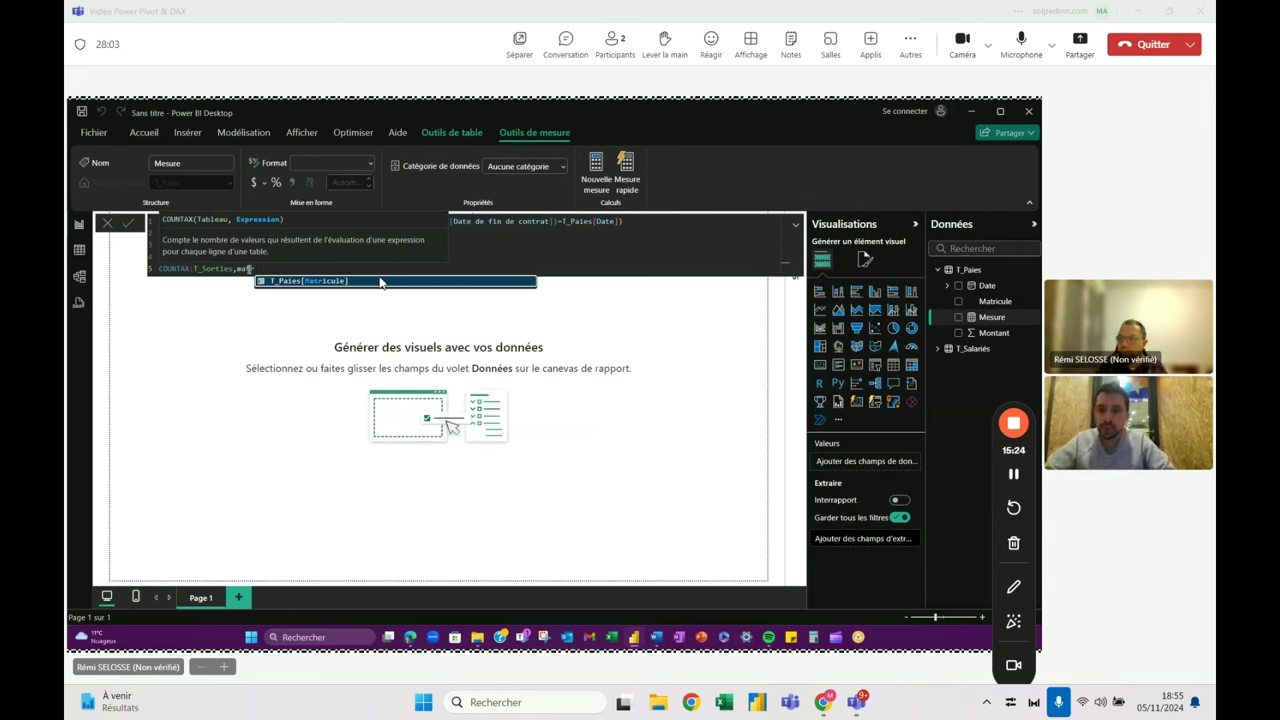
left_click(380, 283)
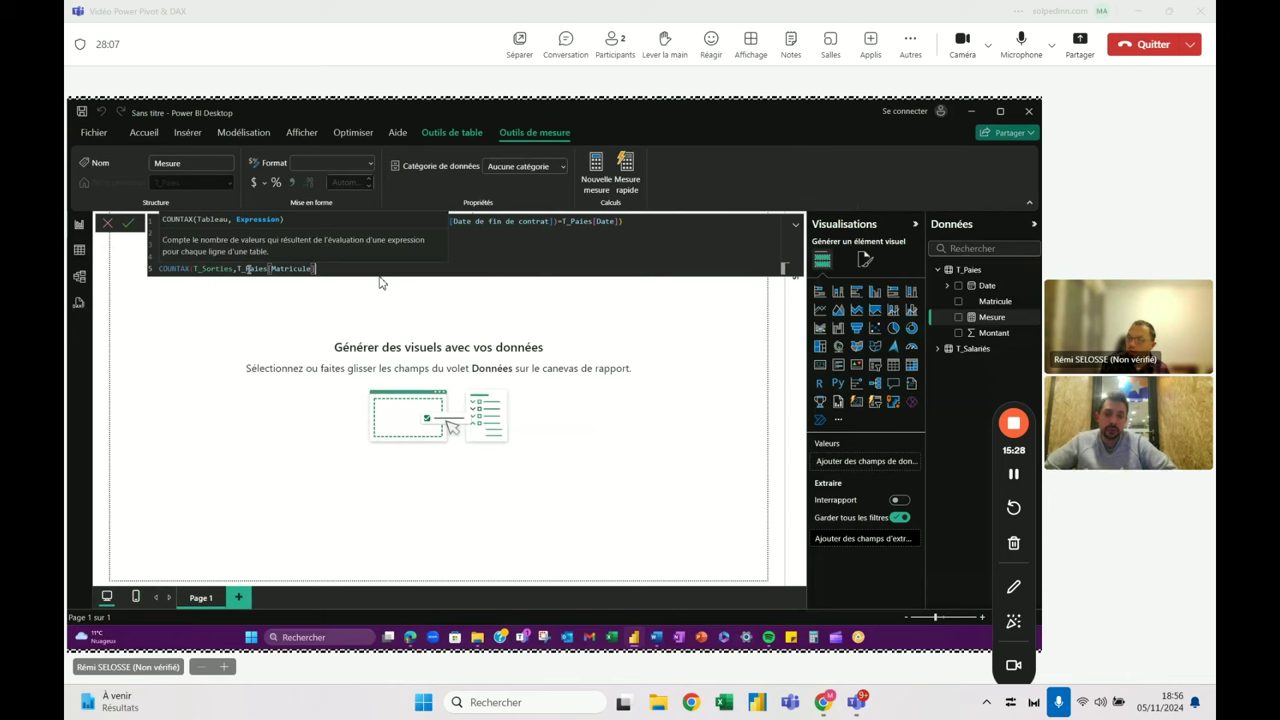
type(")")
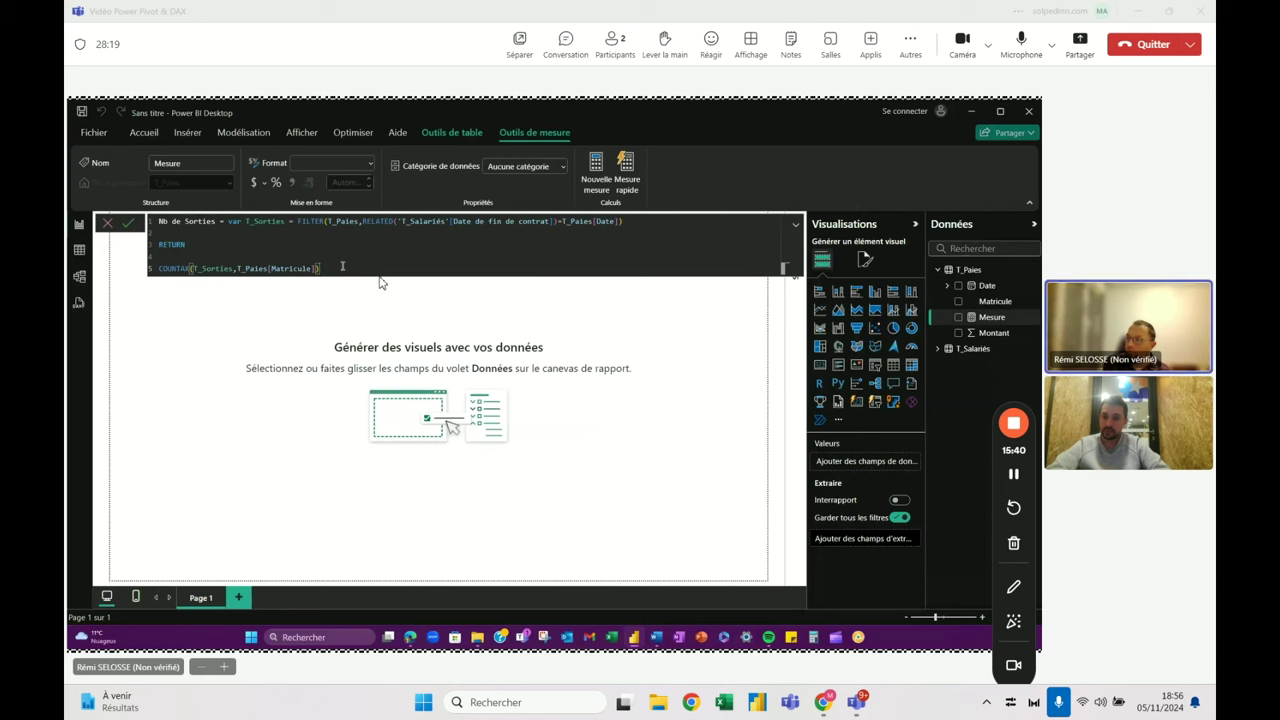
key("Return")
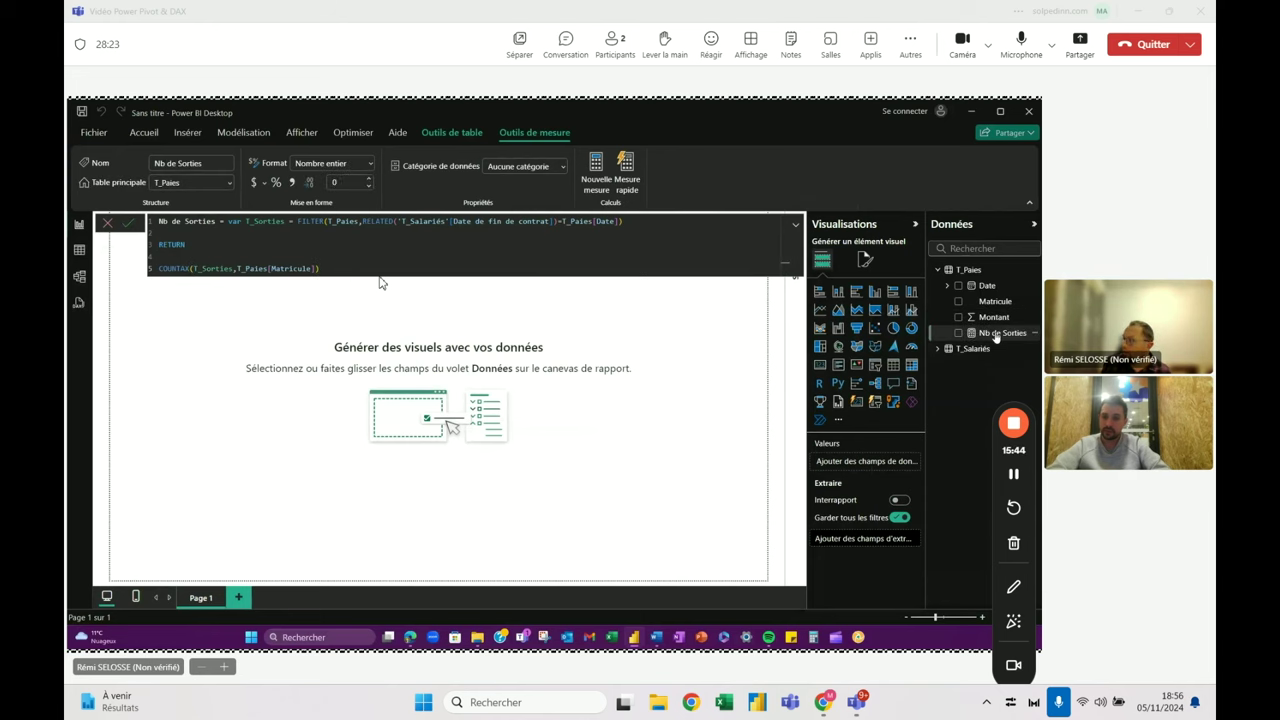
Place Nb de Sorties on the report page and show it as a card.
left_click_drag(995, 337, 306, 325)
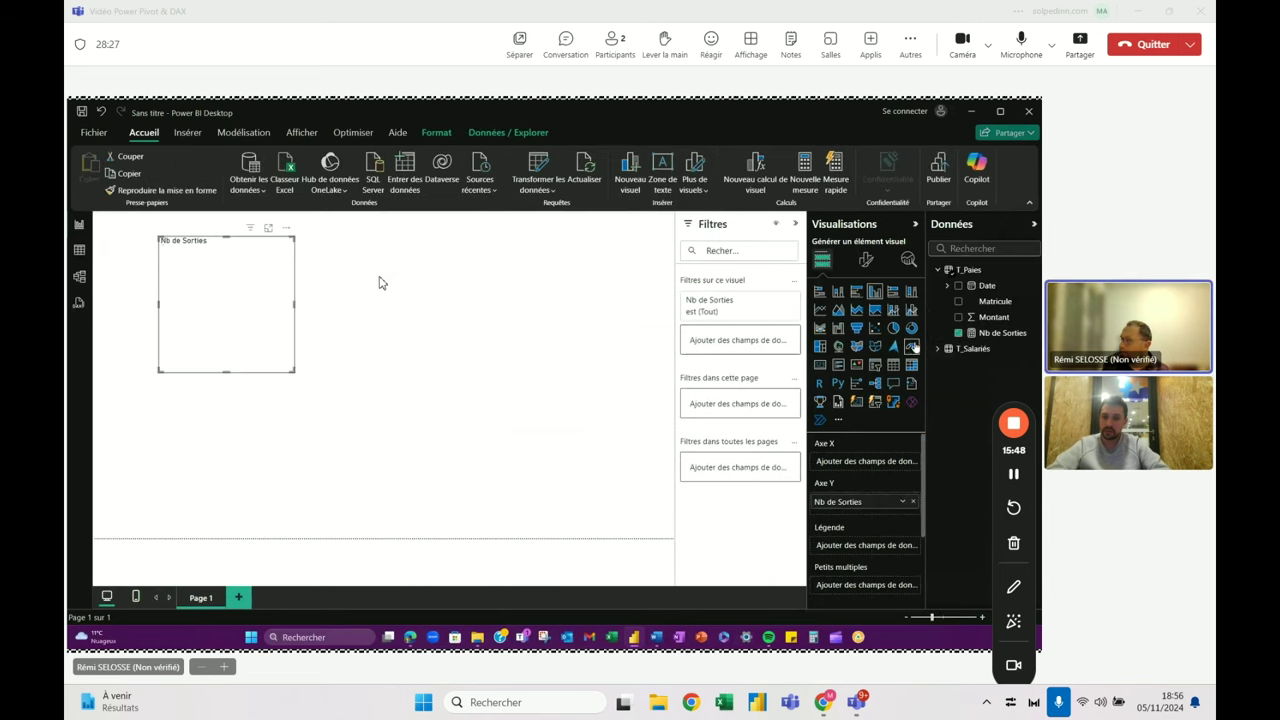
left_click(838, 365)
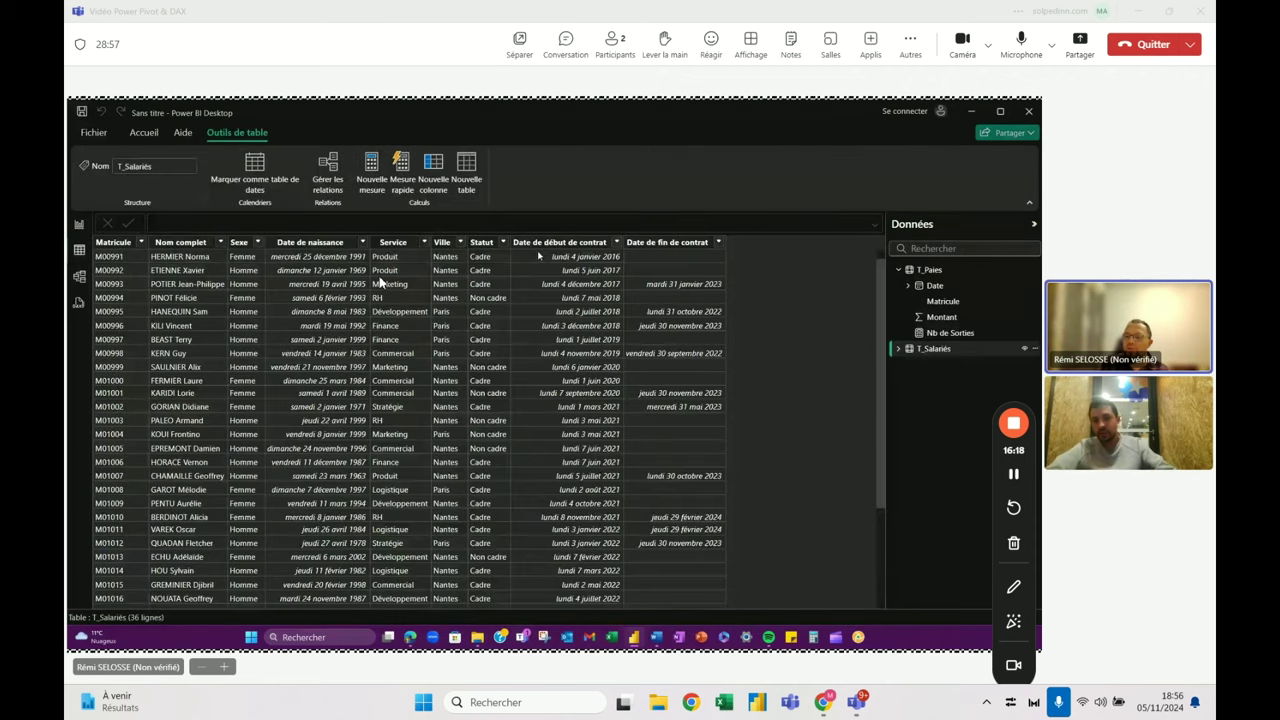
Inspect T_Salariés' Date de début de contrat column, then go back to the report page.
left_click(559, 243)
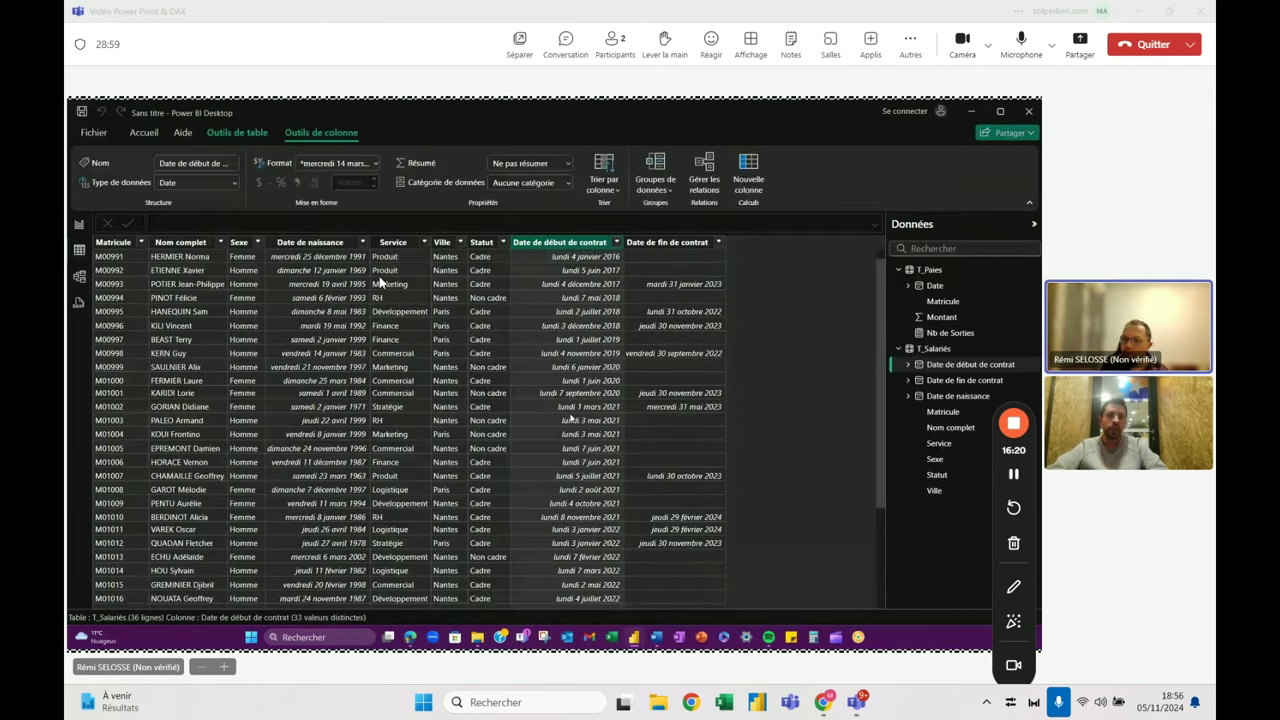
left_click(79, 225)
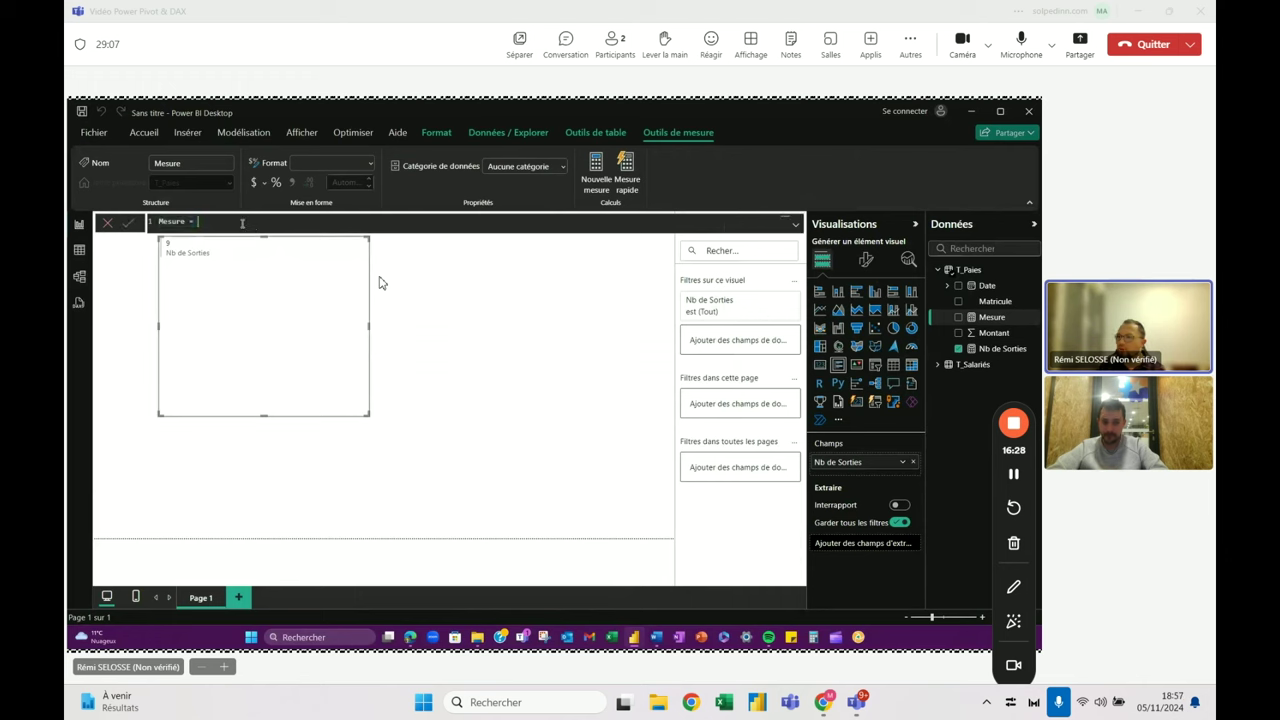
Draft the Mesure formula with EOMONTH, then ENDOFMONTH, on a T_Paies column.
type("eom")
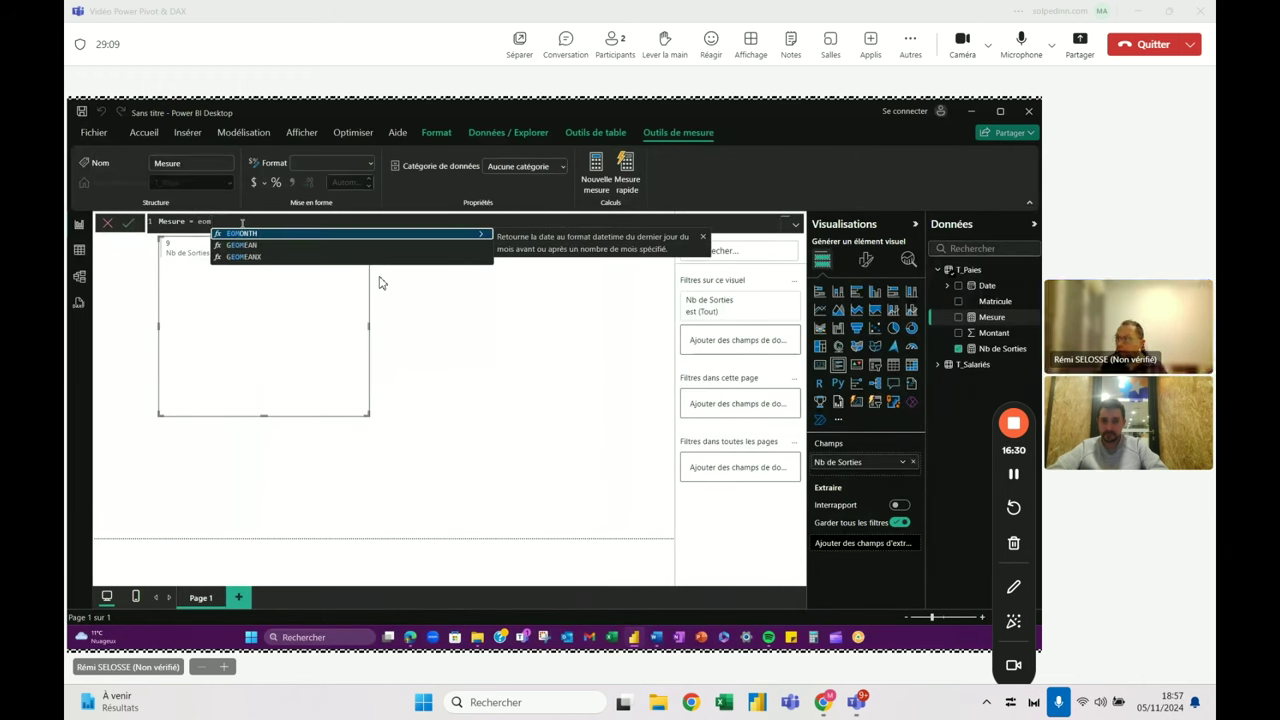
key("Tab")
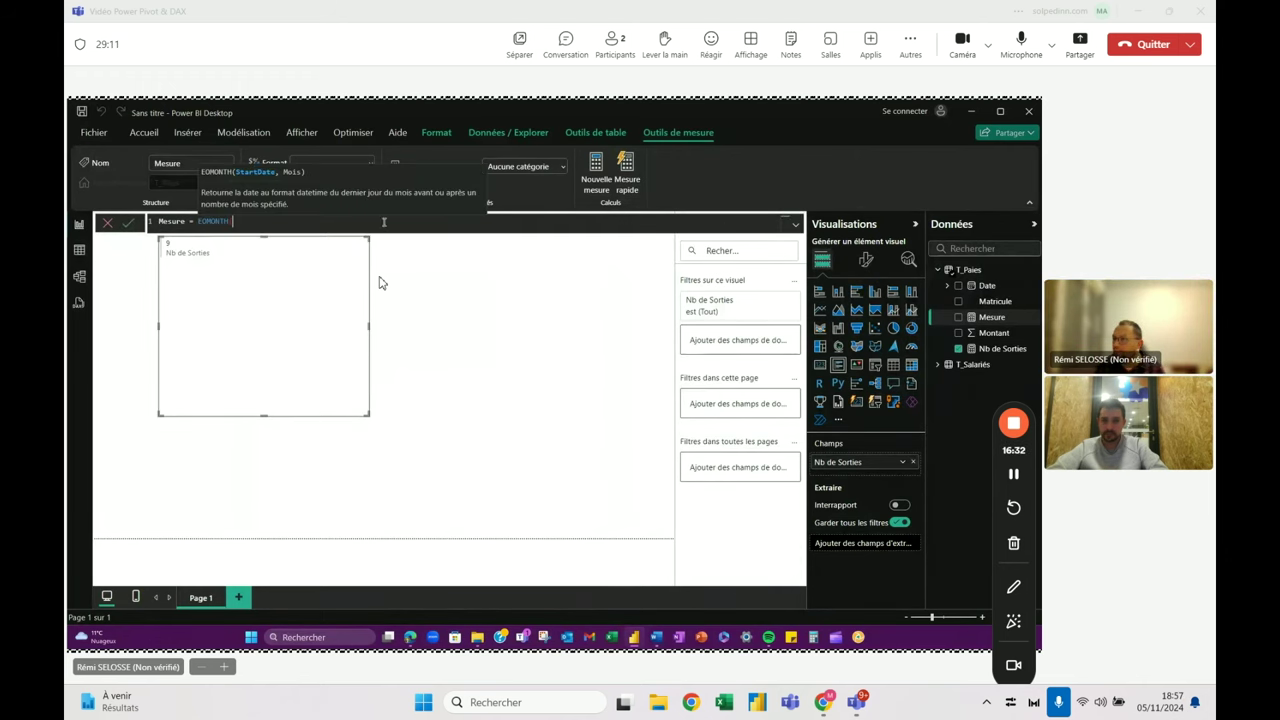
type("t_")
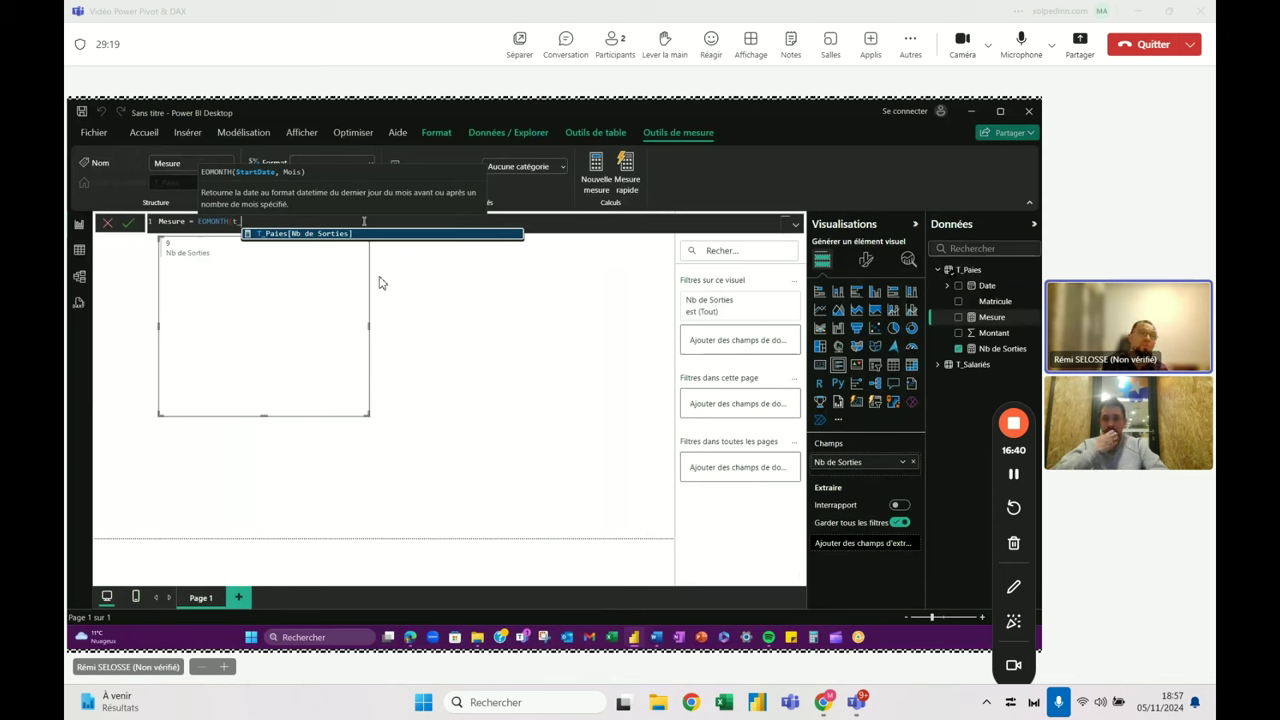
key("BackSpace")
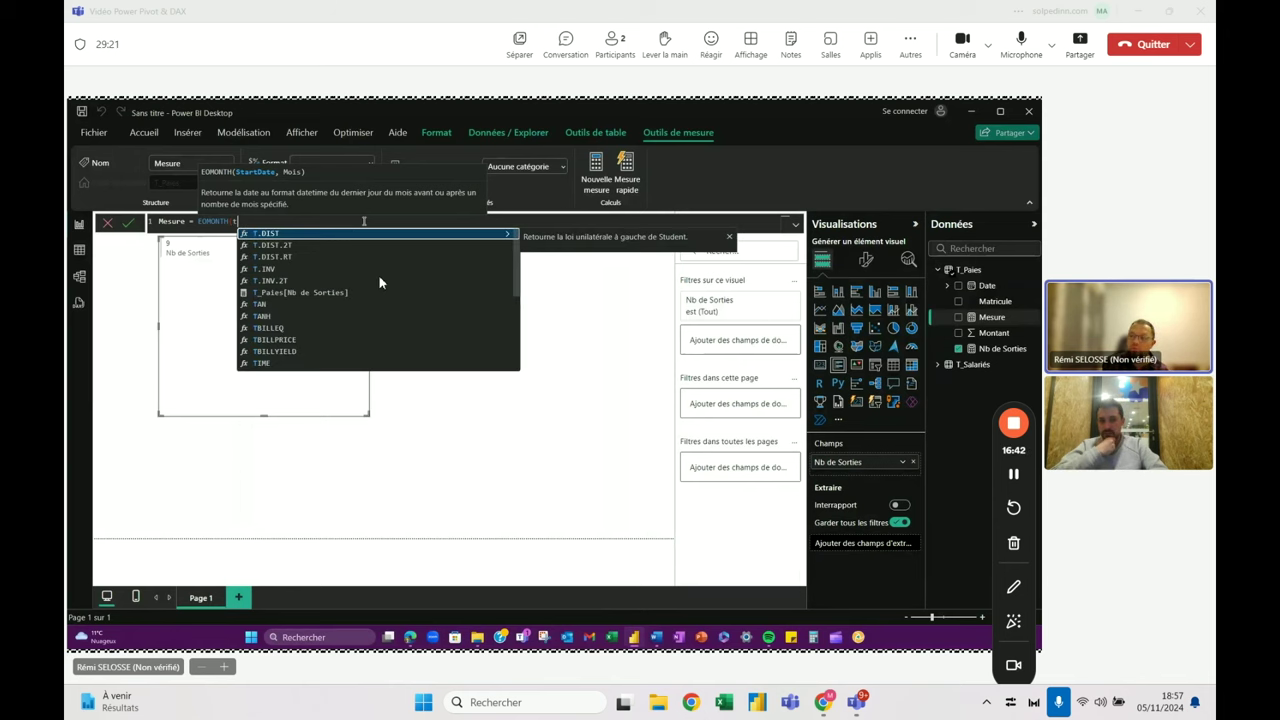
key("BackSpace")
key("BackSpace")
key("BackSpace")
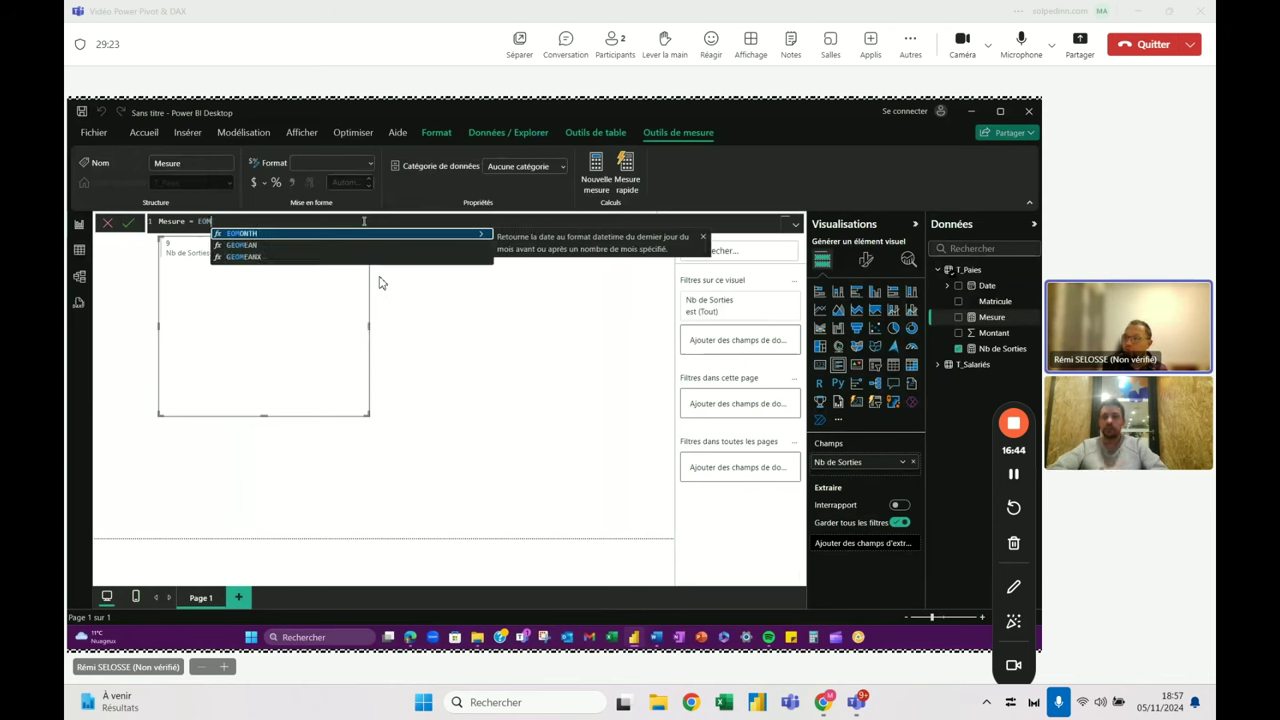
type("ndof")
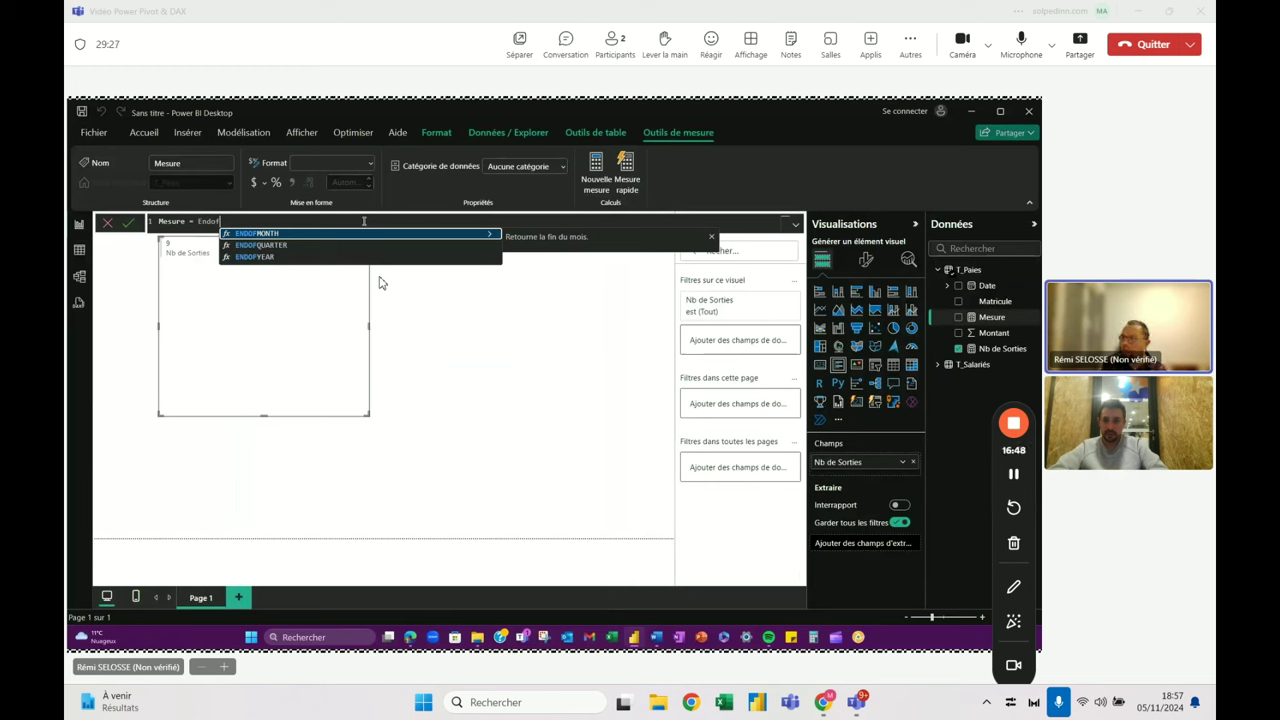
key("Tab")
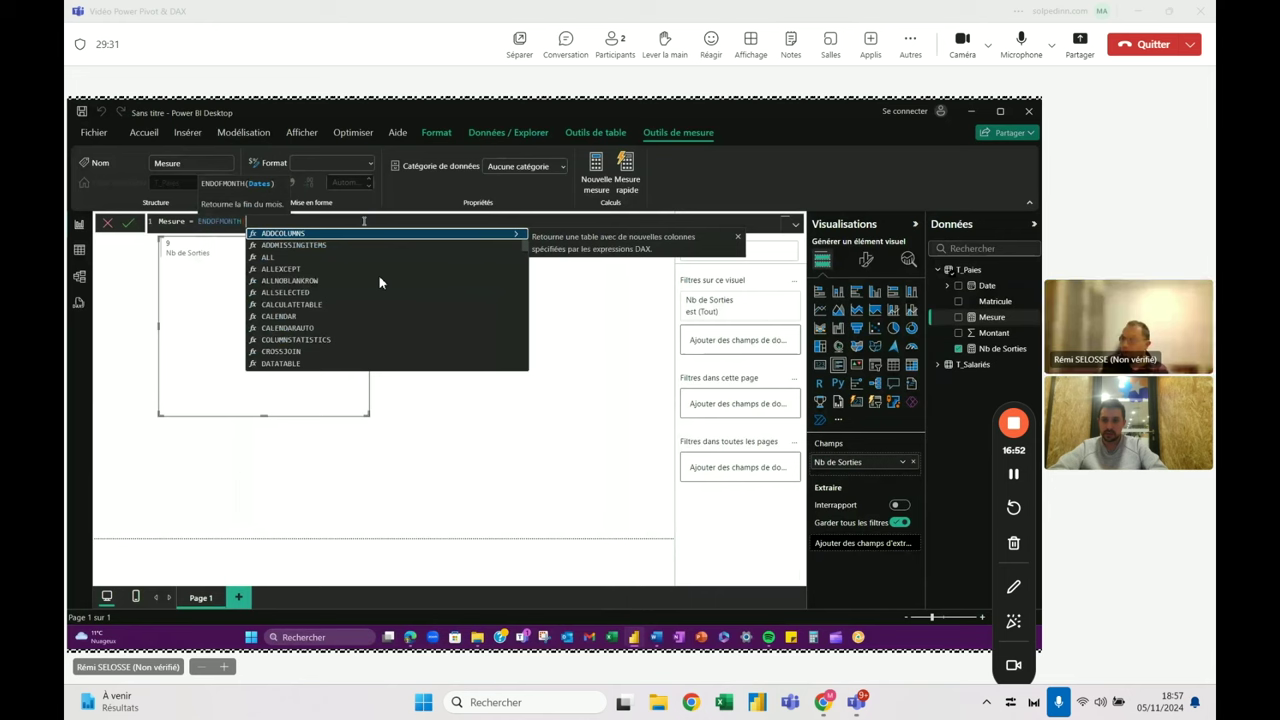
type("t_")
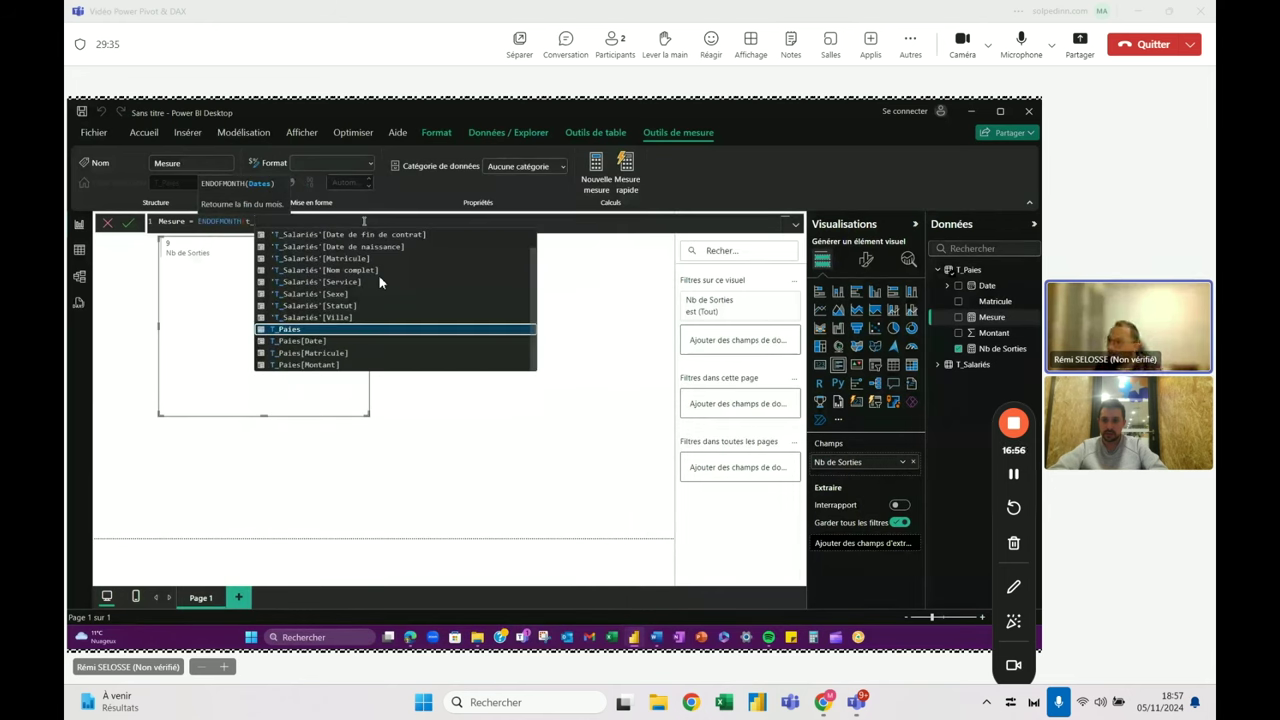
scroll(338, 306, "up", 1)
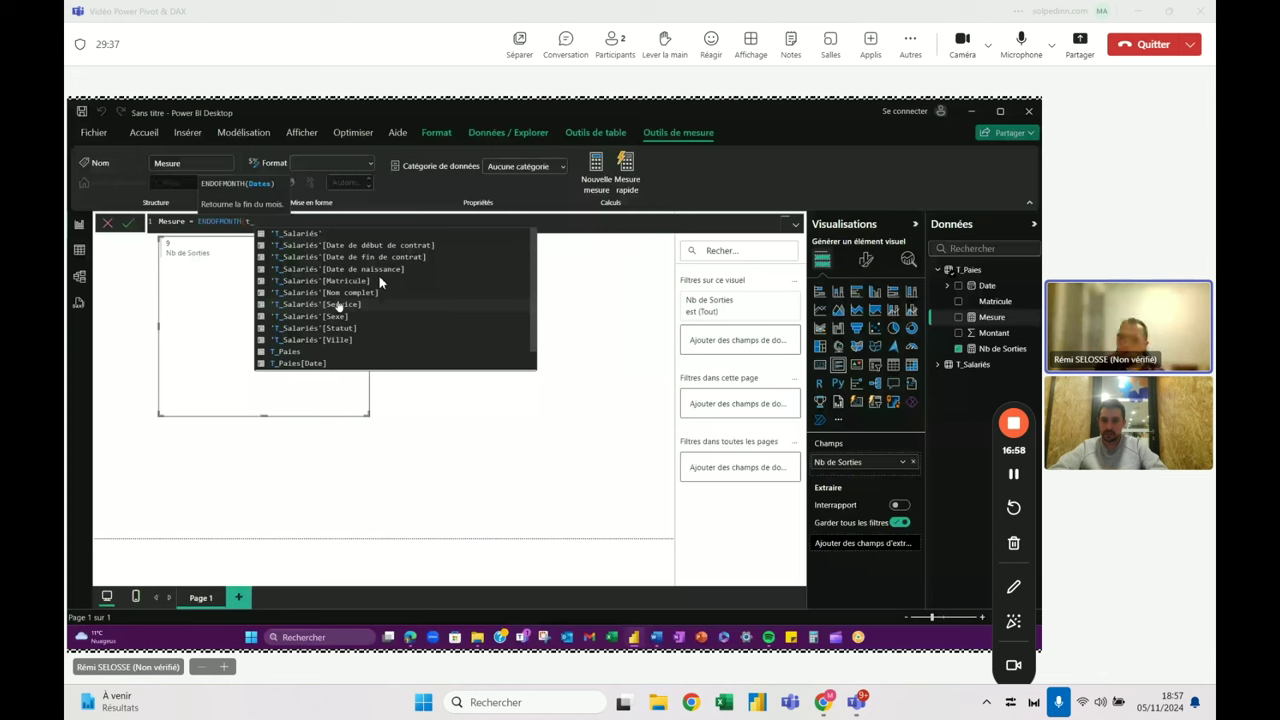
key("Down")
key("Down")
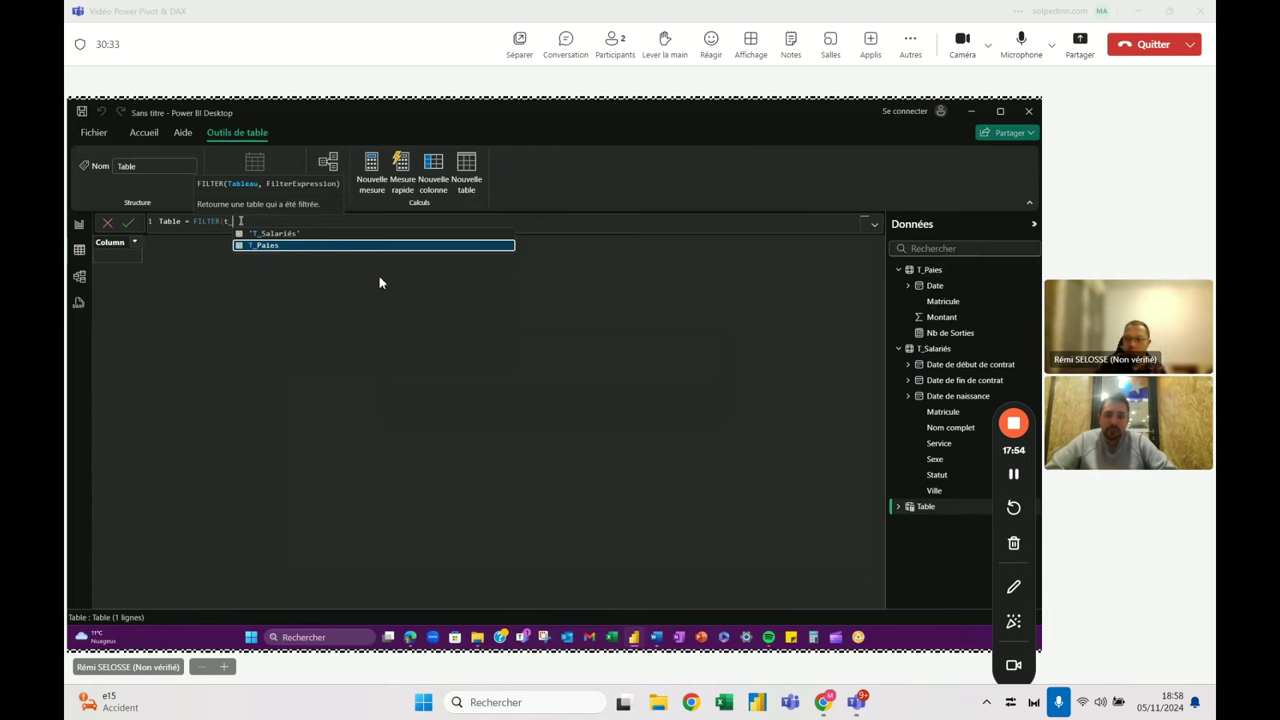
Filter T_Paies in the new Table formula, trying then erasing a RELATED call.
key("Tab")
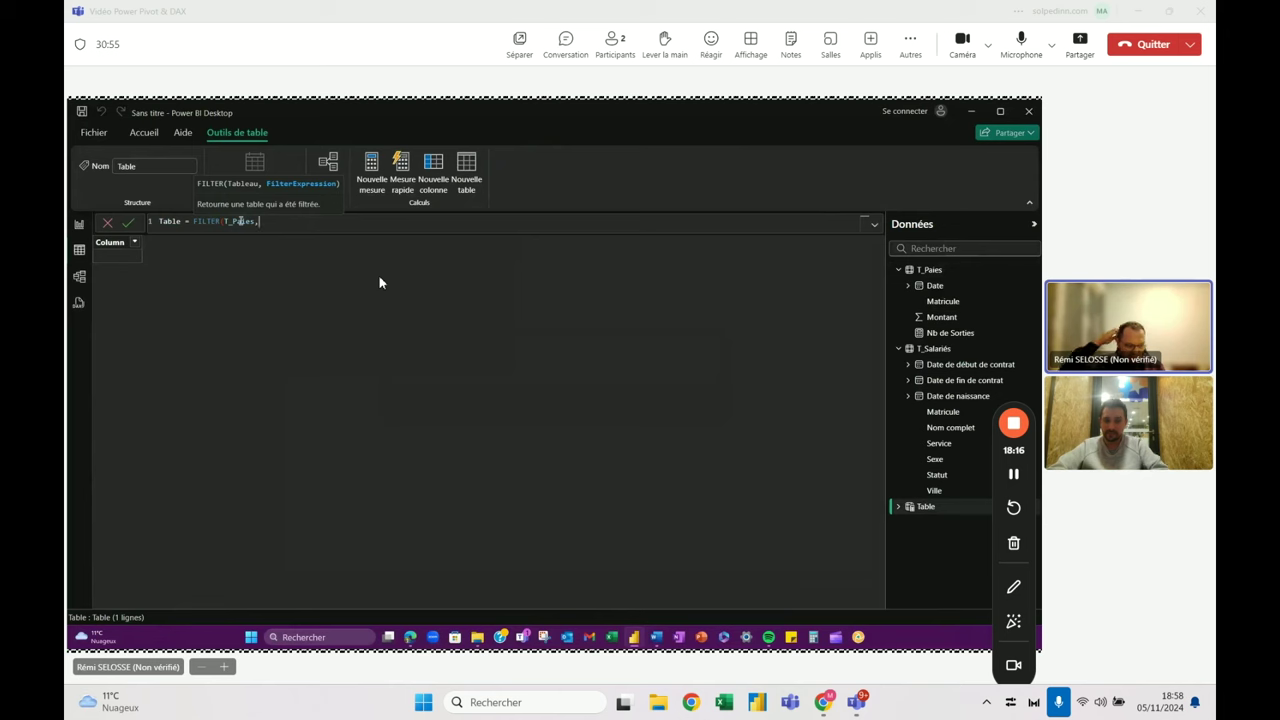
type("rel")
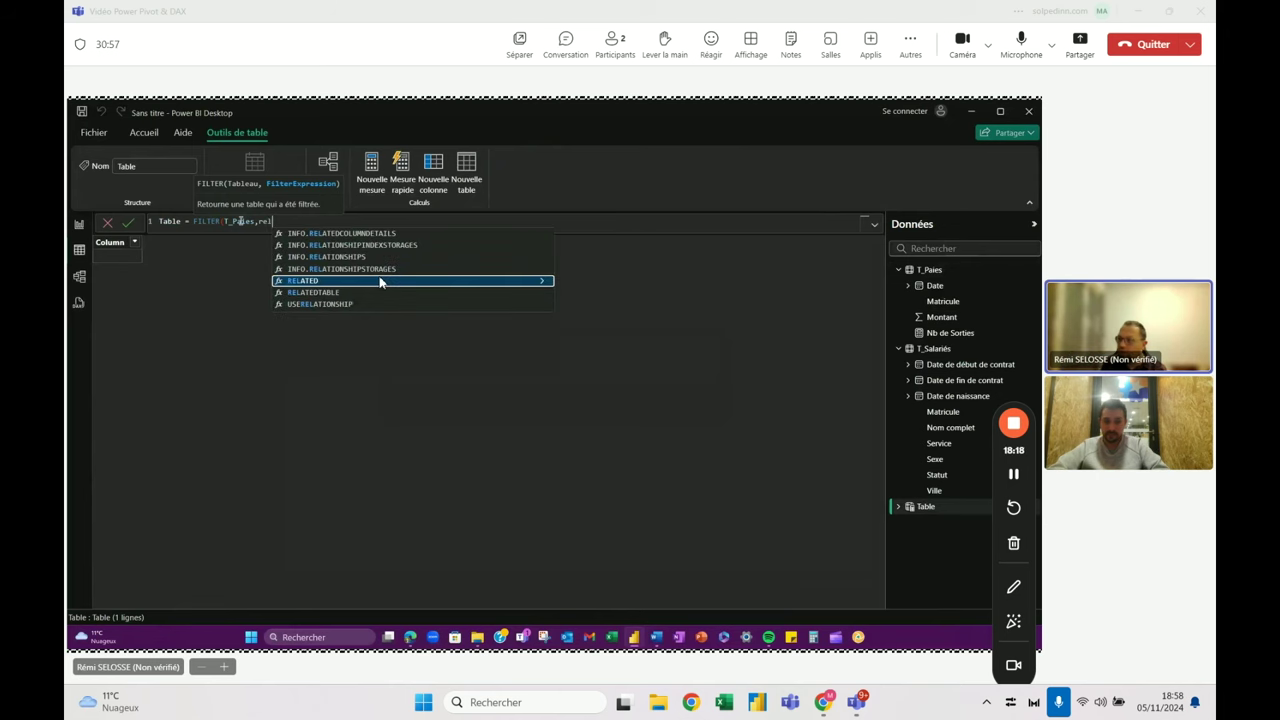
key("Tab")
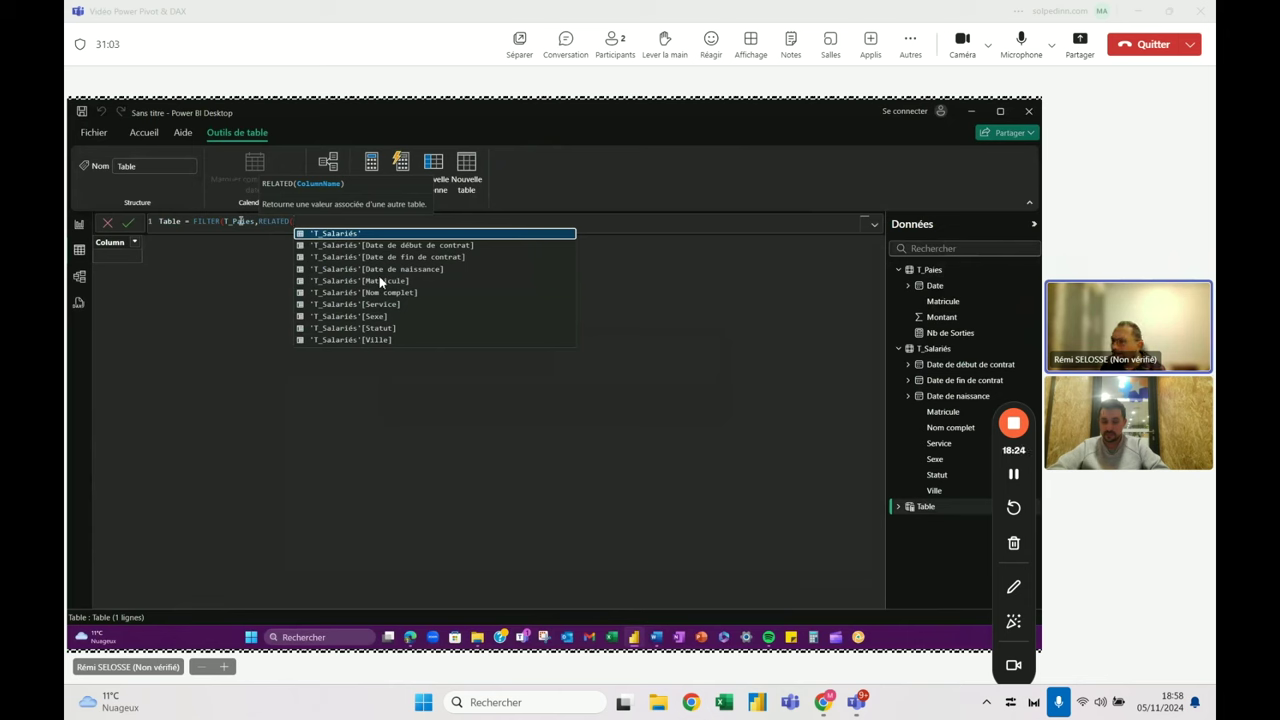
key("Down")
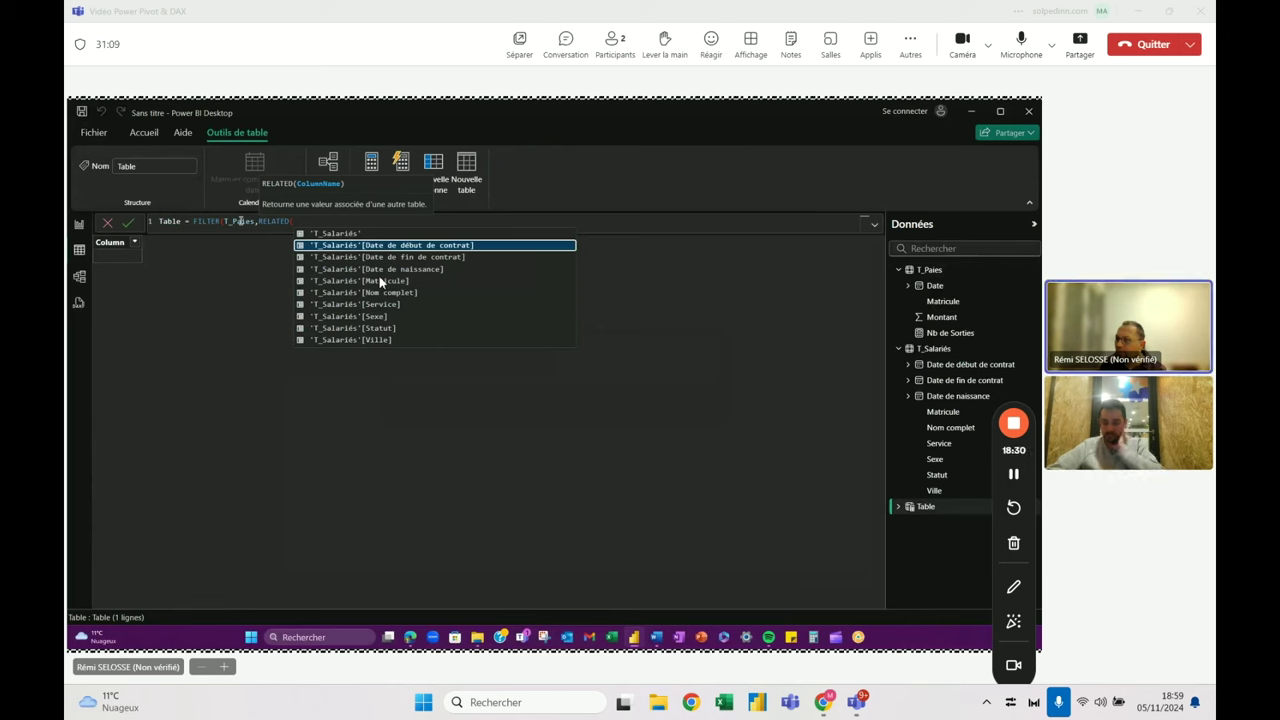
key("BackSpace")
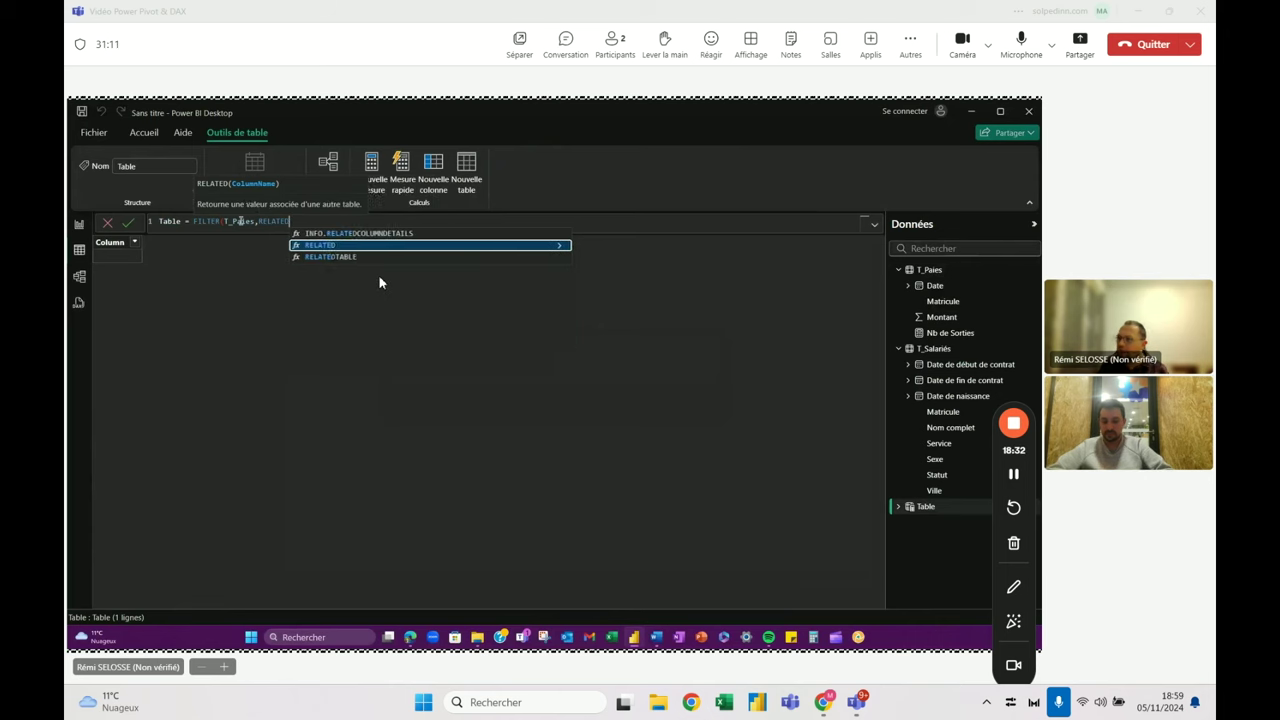
key("BackSpace")
key("BackSpace")
key("BackSpace")
key("BackSpace")
key("BackSpace")
key("BackSpace")
key("BackSpace")
key("Escape")
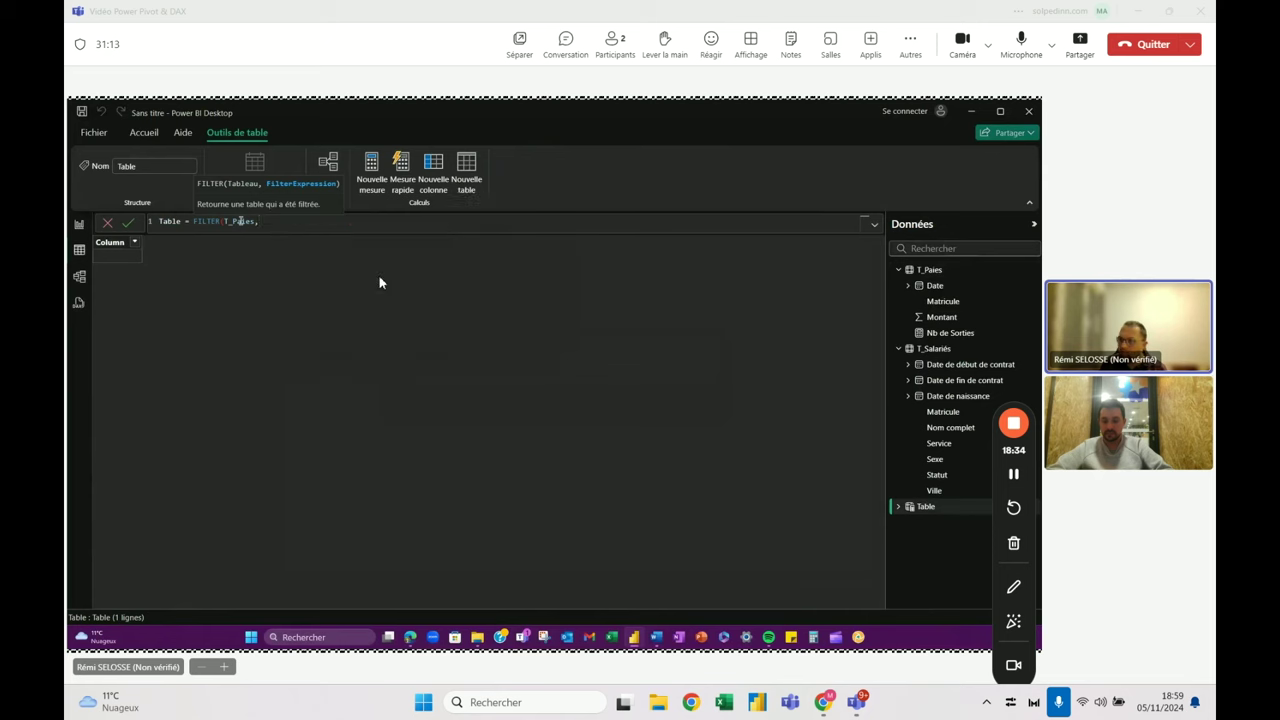
Try ENDOFMONTH, then settle on RELATED( awaiting a T_Salariés column.
type("ENDOFMONTH(")
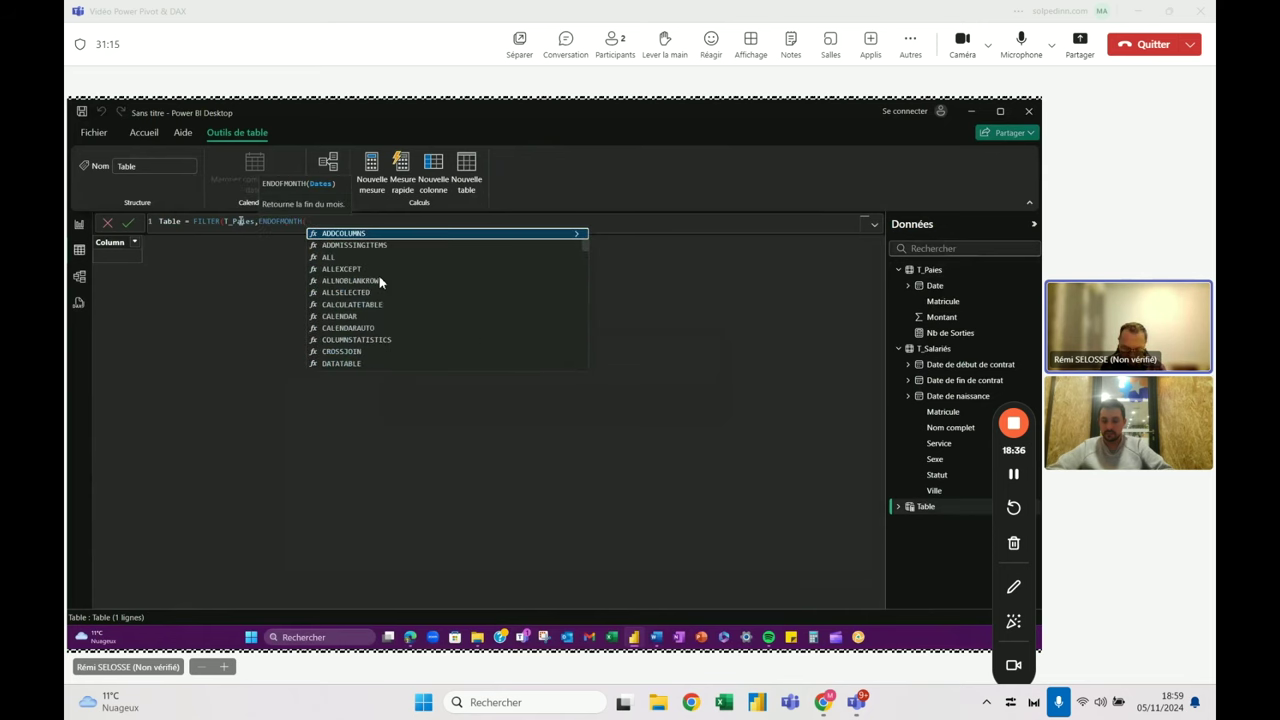
type("re")
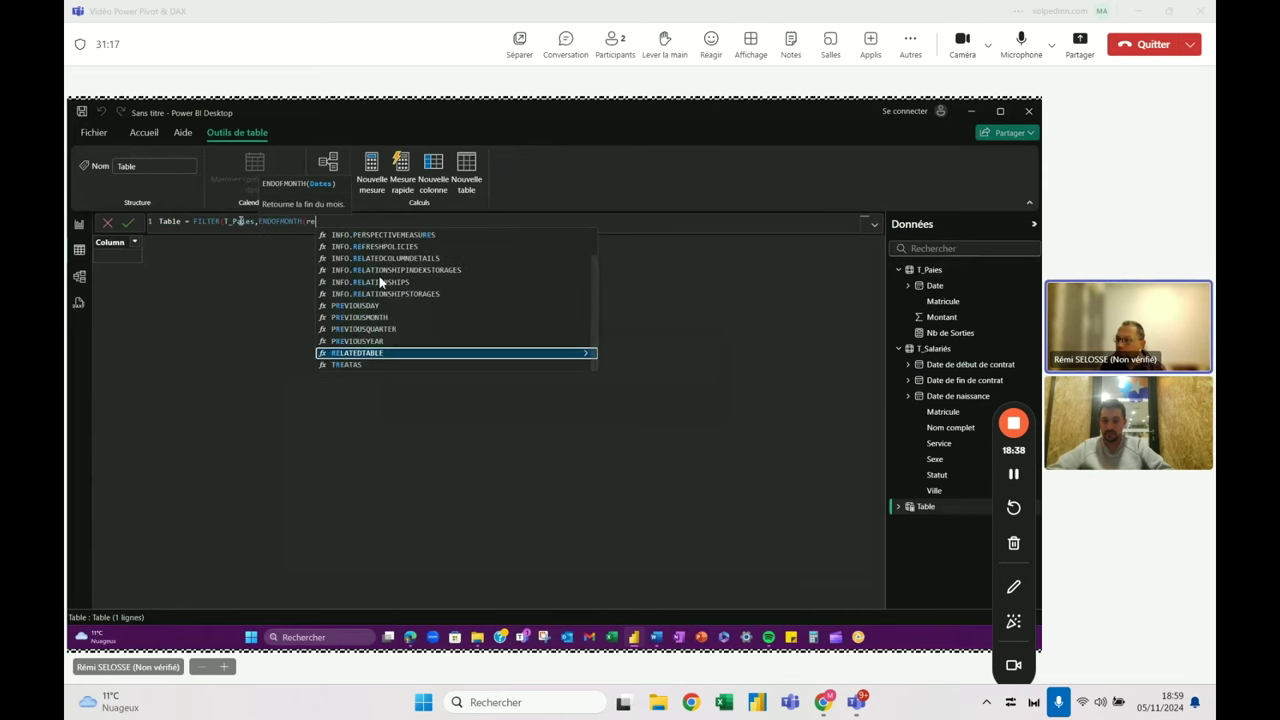
type("ate")
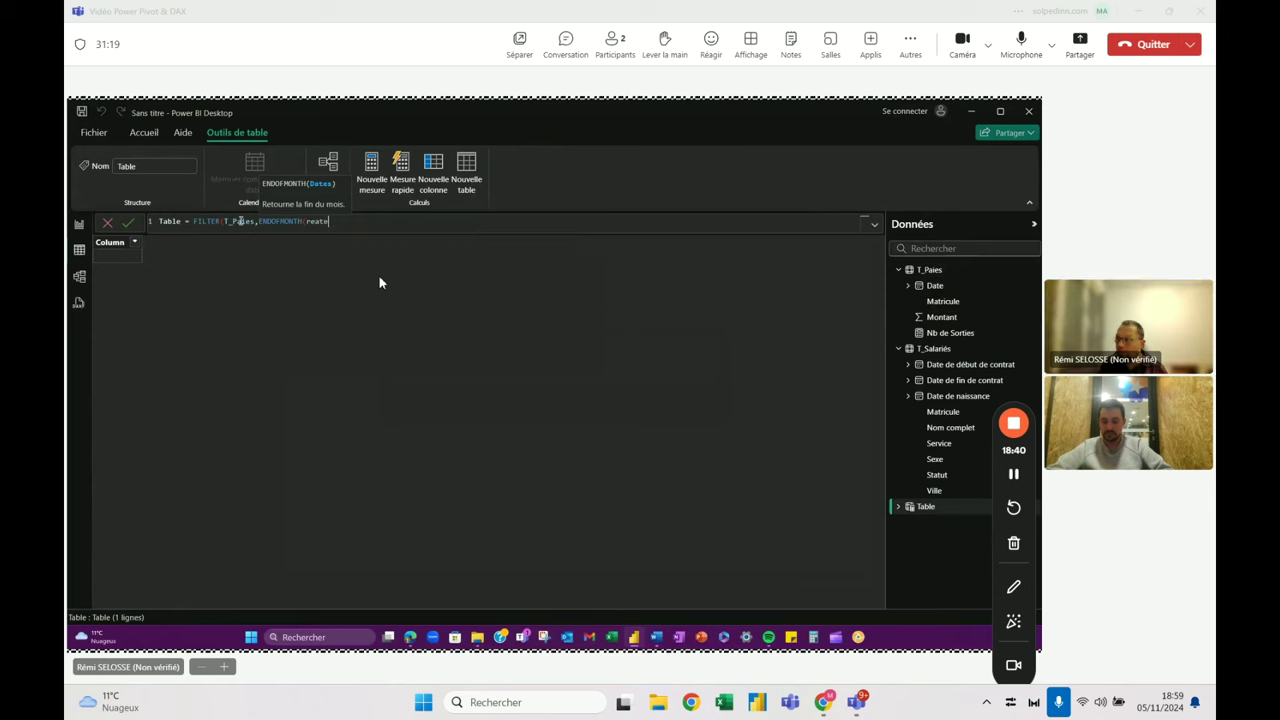
key("BackSpace")
key("BackSpace")
key("BackSpace")
type("lat")
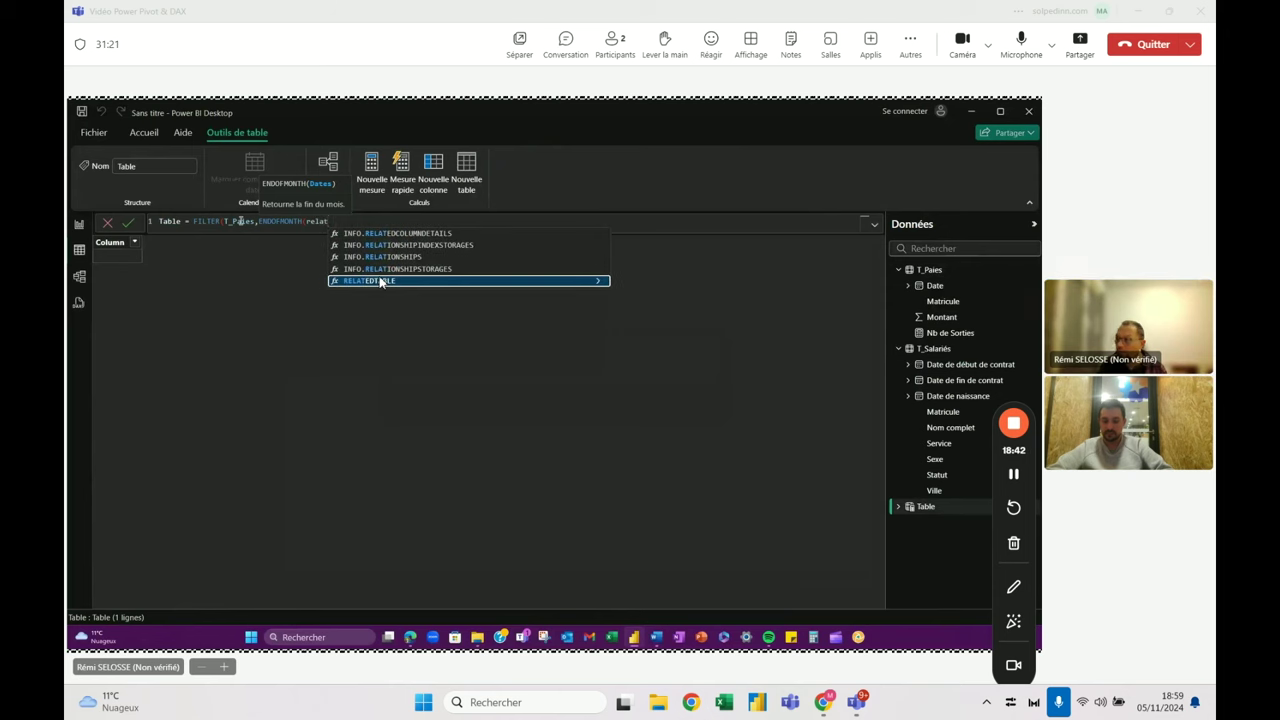
type("ed")
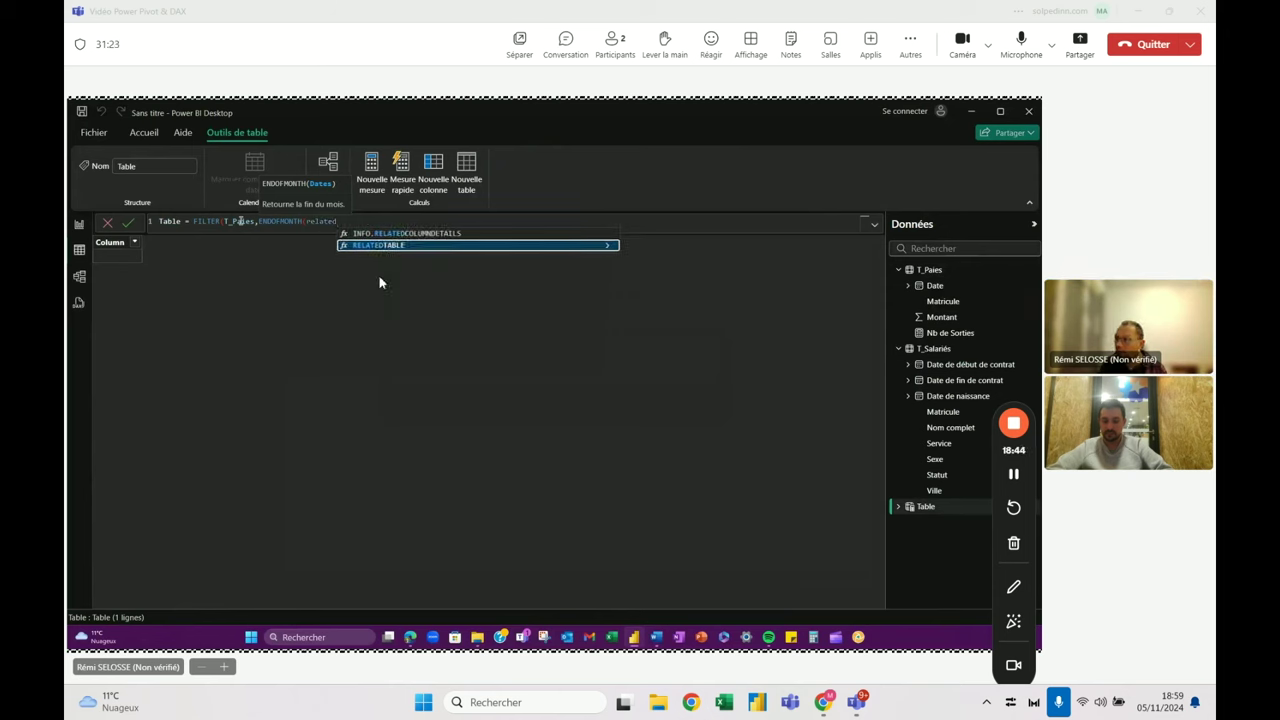
key("BackSpace")
key("BackSpace")
key("BackSpace")
key("BackSpace")
key("BackSpace")
key("BackSpace")
key("BackSpace")
key("BackSpace")
key("BackSpace")
key("BackSpace")
key("BackSpace")
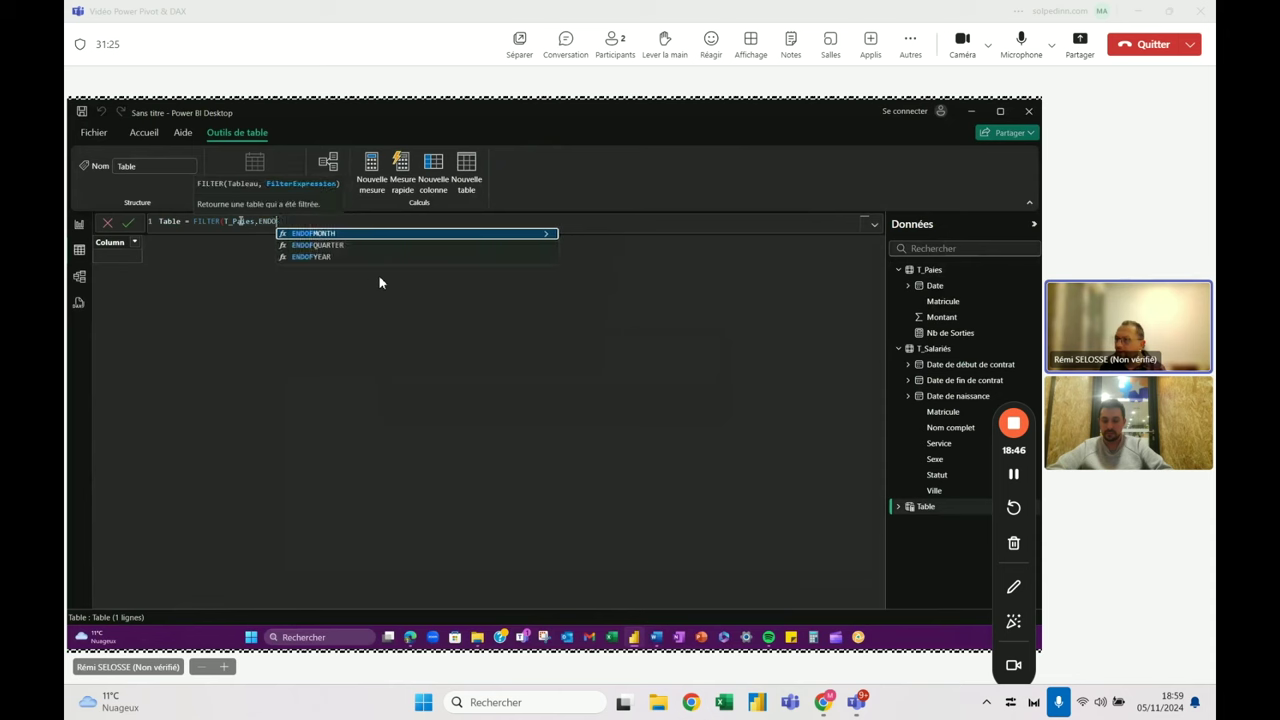
key("Tab")
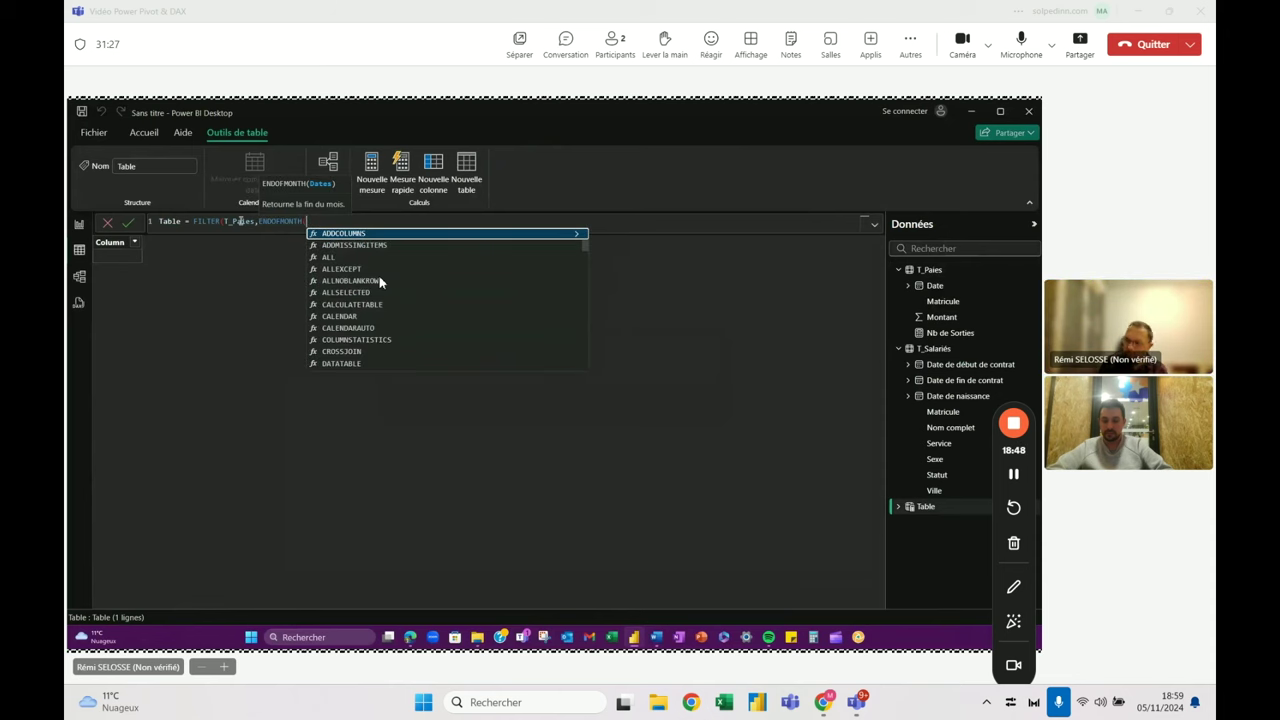
type("rel")
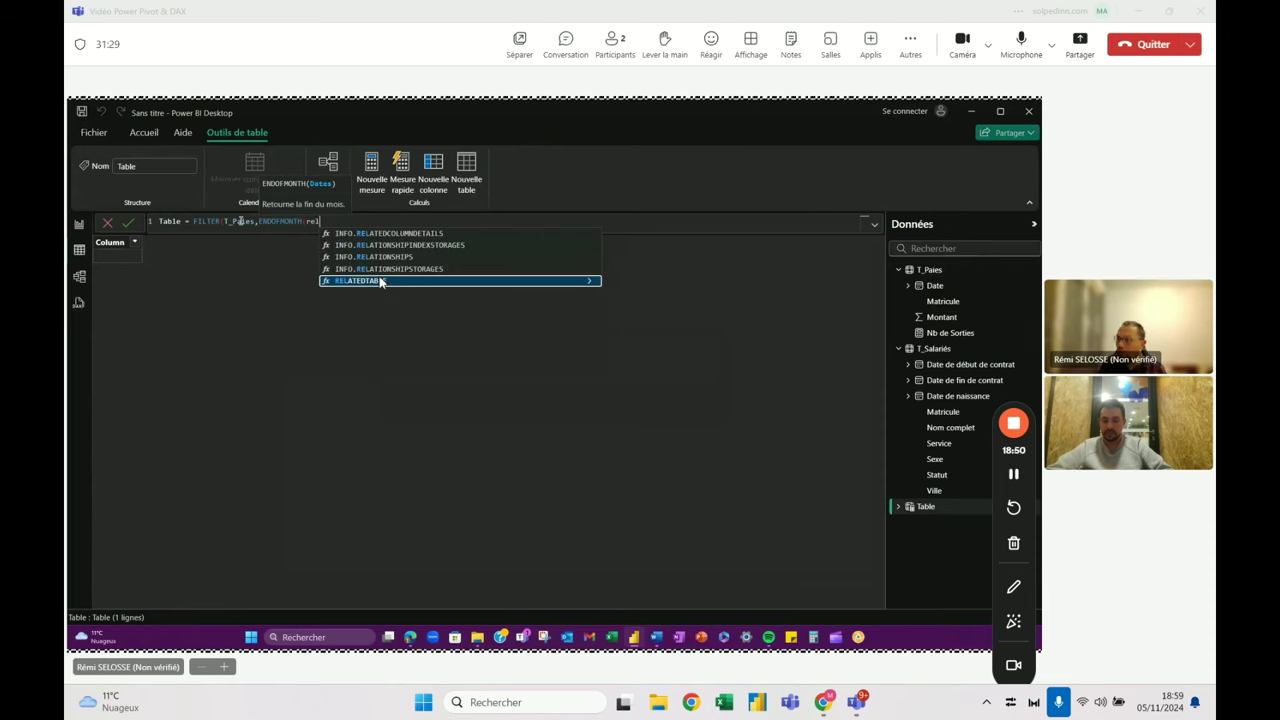
key("BackSpace")
key("BackSpace")
key("BackSpace")
key("BackSpace")
key("BackSpace")
key("BackSpace")
key("BackSpace")
key("BackSpace")
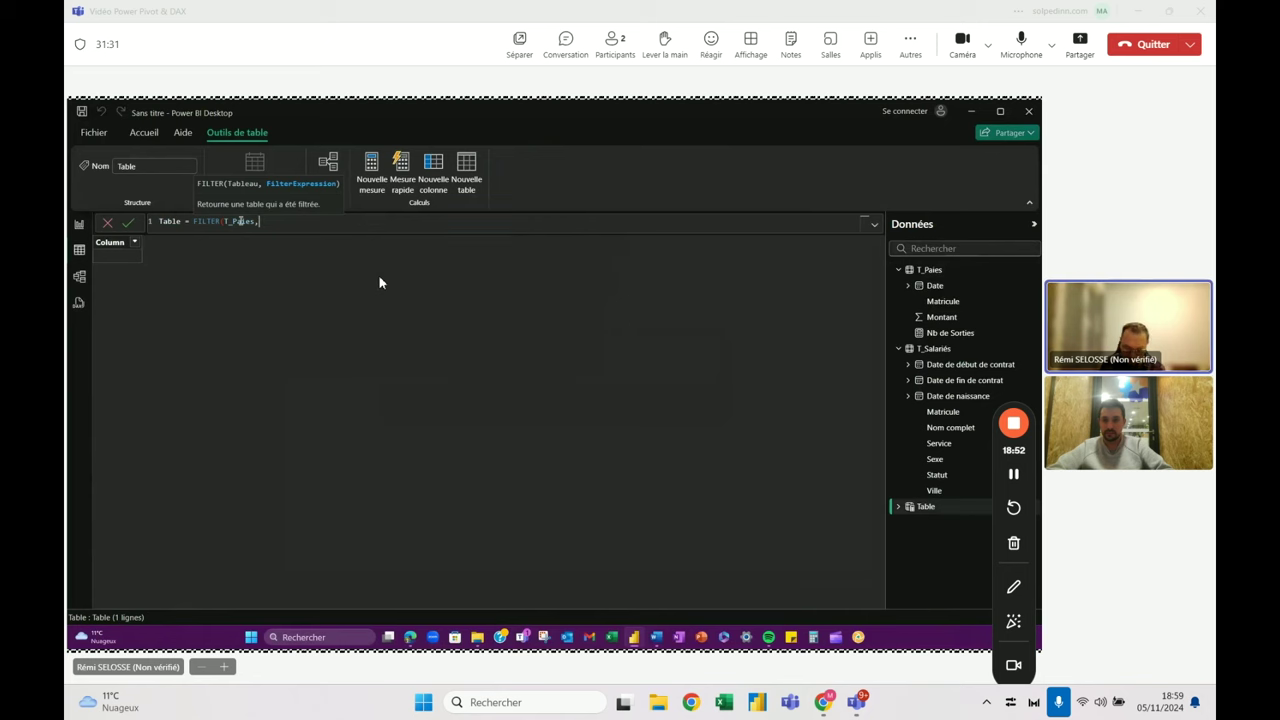
type("rel")
key("Tab")
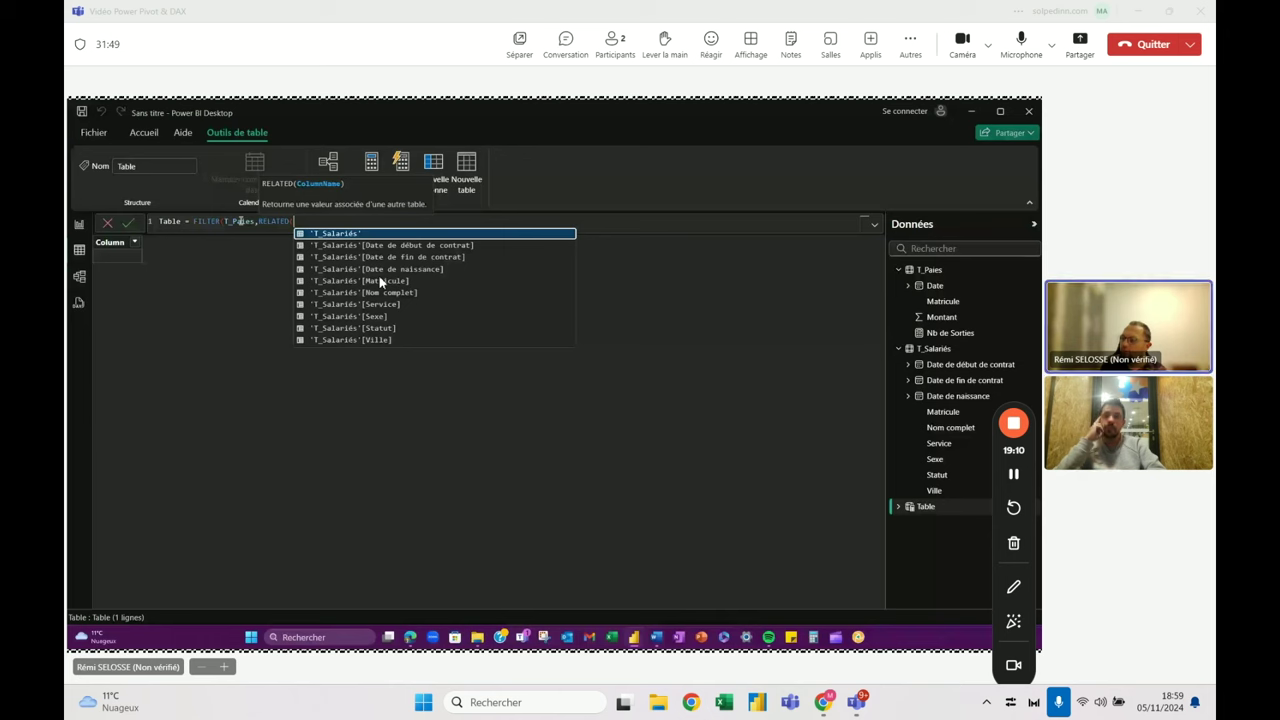
Keep rows where MONTH of the related Date de début de contrat equals MONTH(T_Paies[Date]), giving 67 rows.
key("Down")
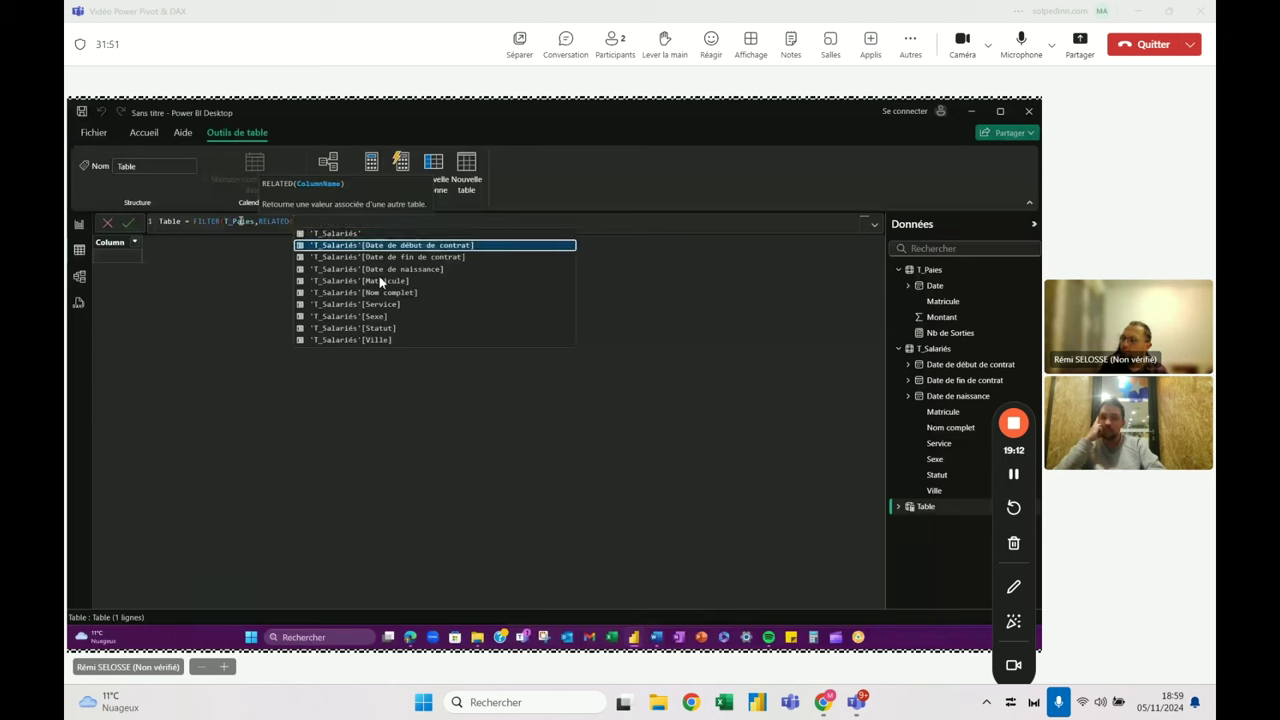
key("Tab")
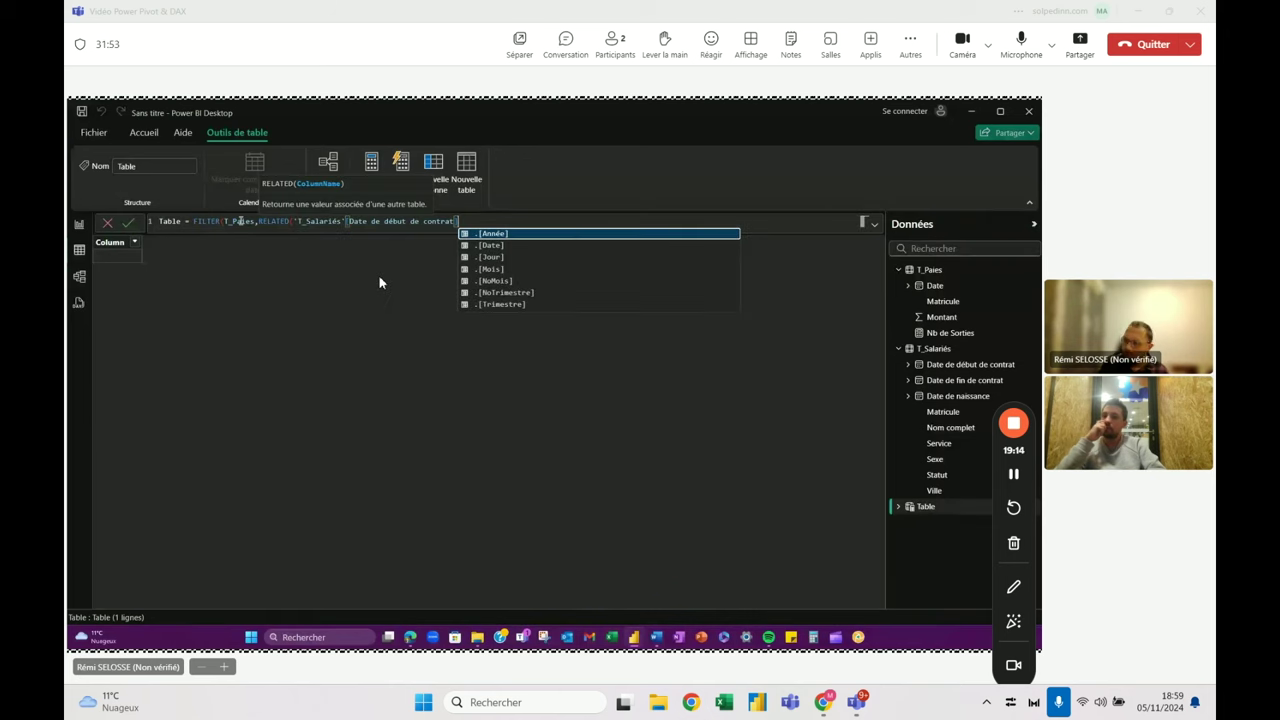
type(")")
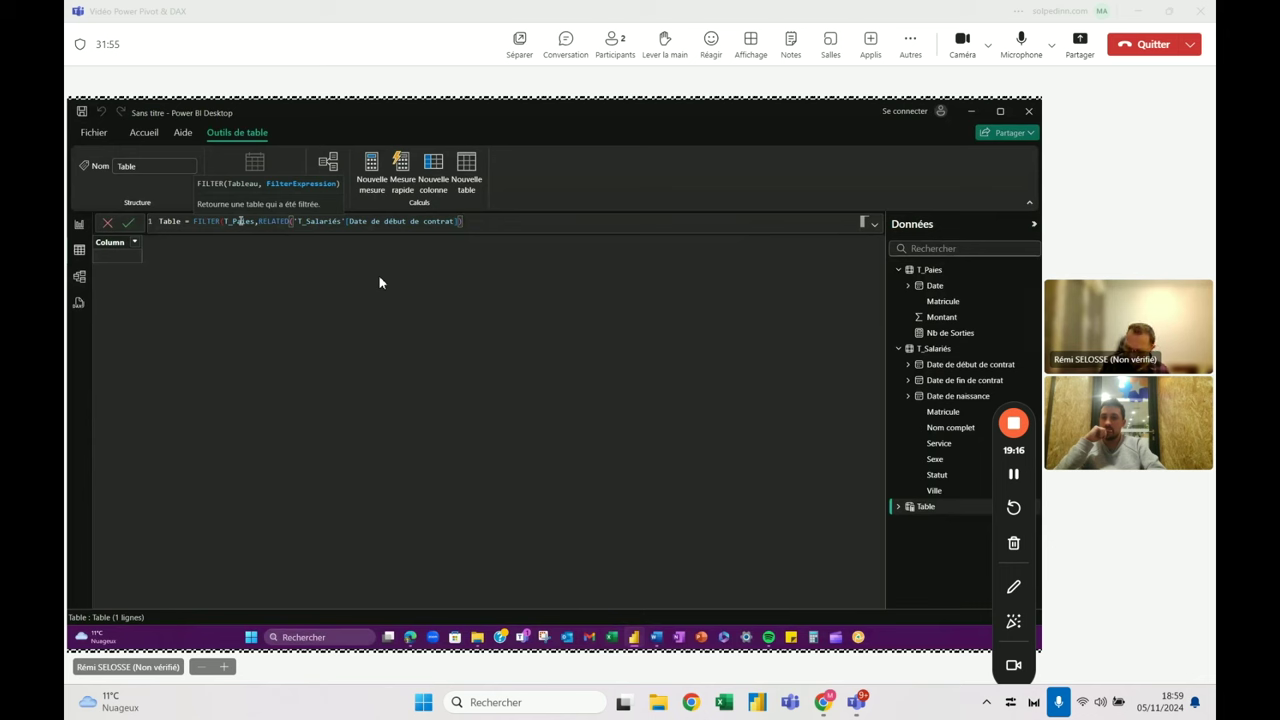
type("=")
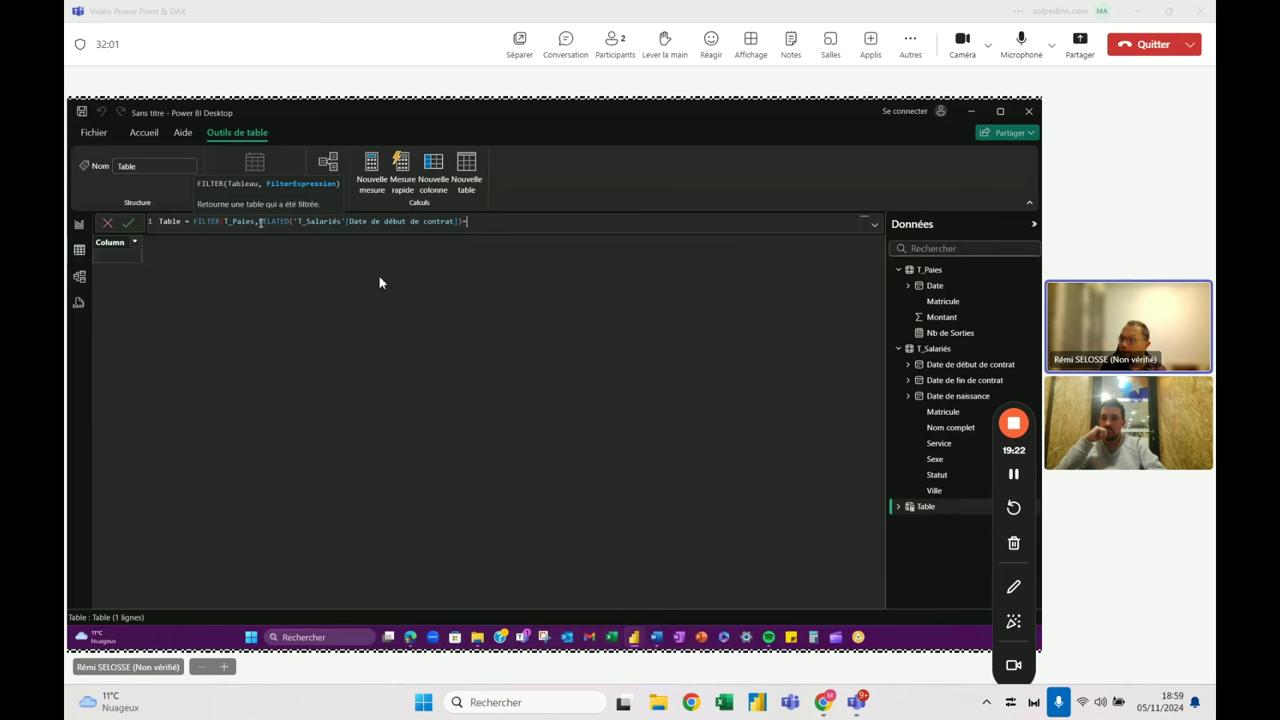
double_click(264, 222)
type("MONTH(")
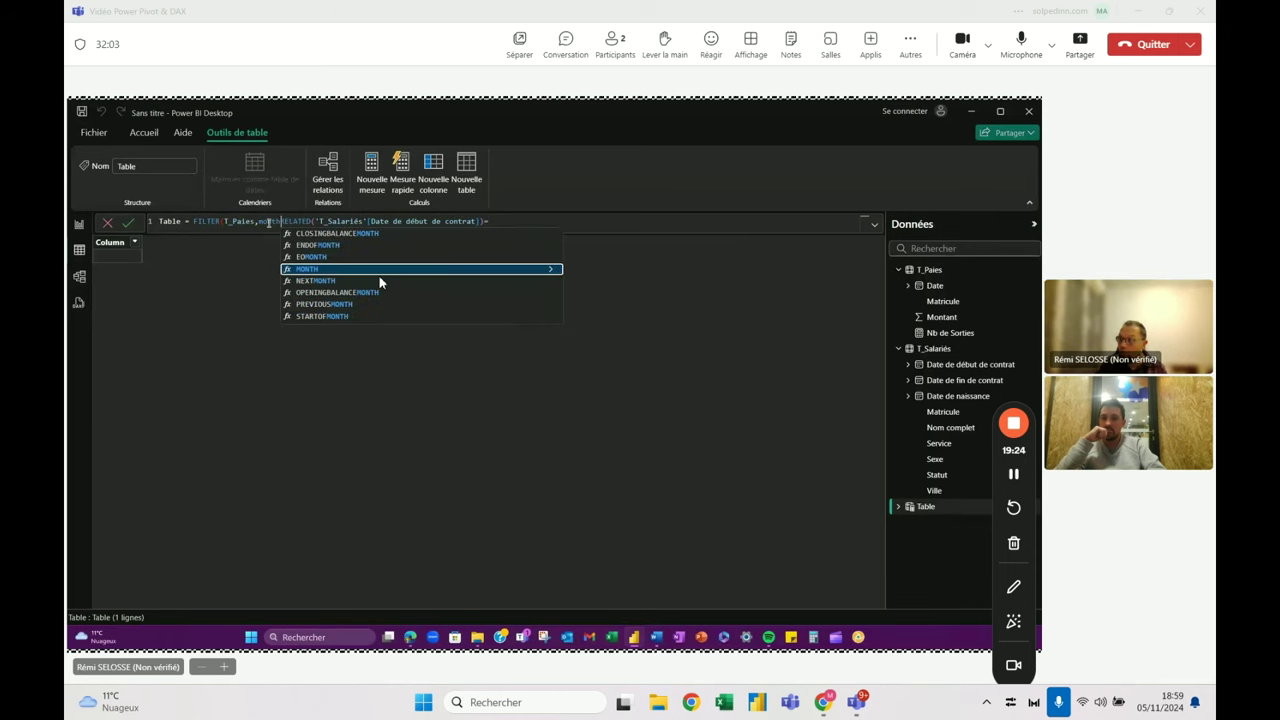
type(")")
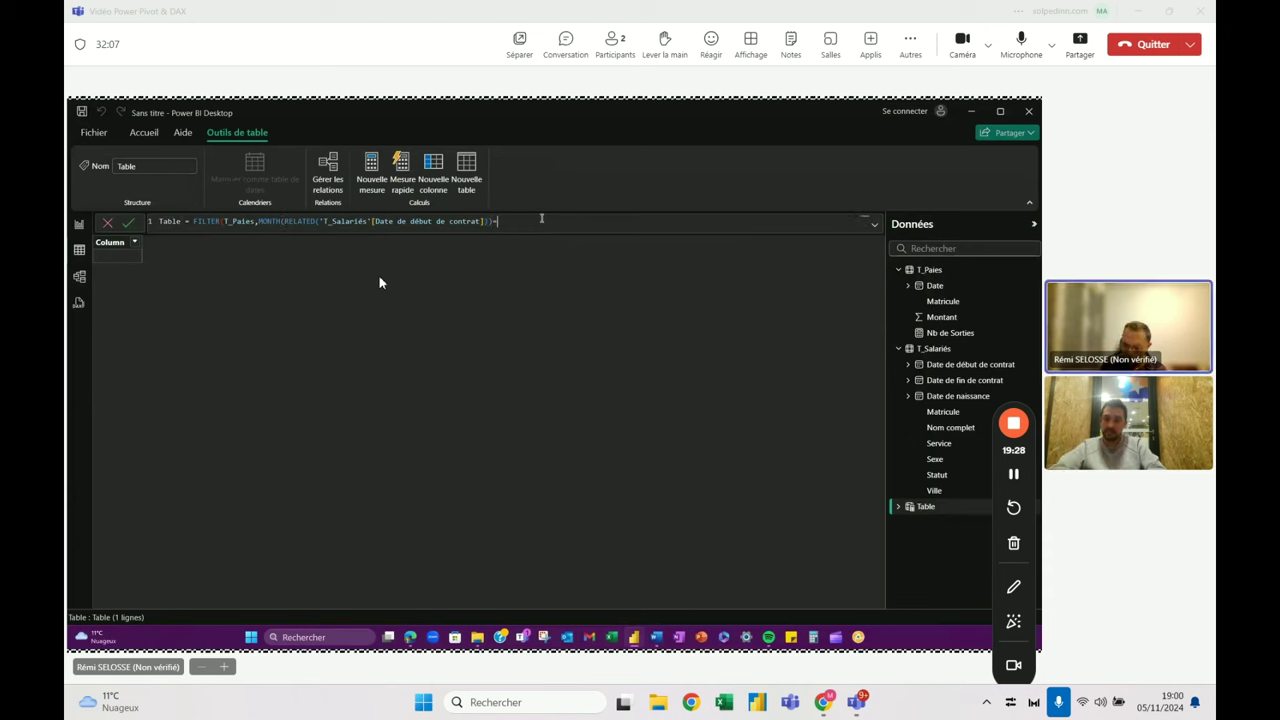
type("=mont")
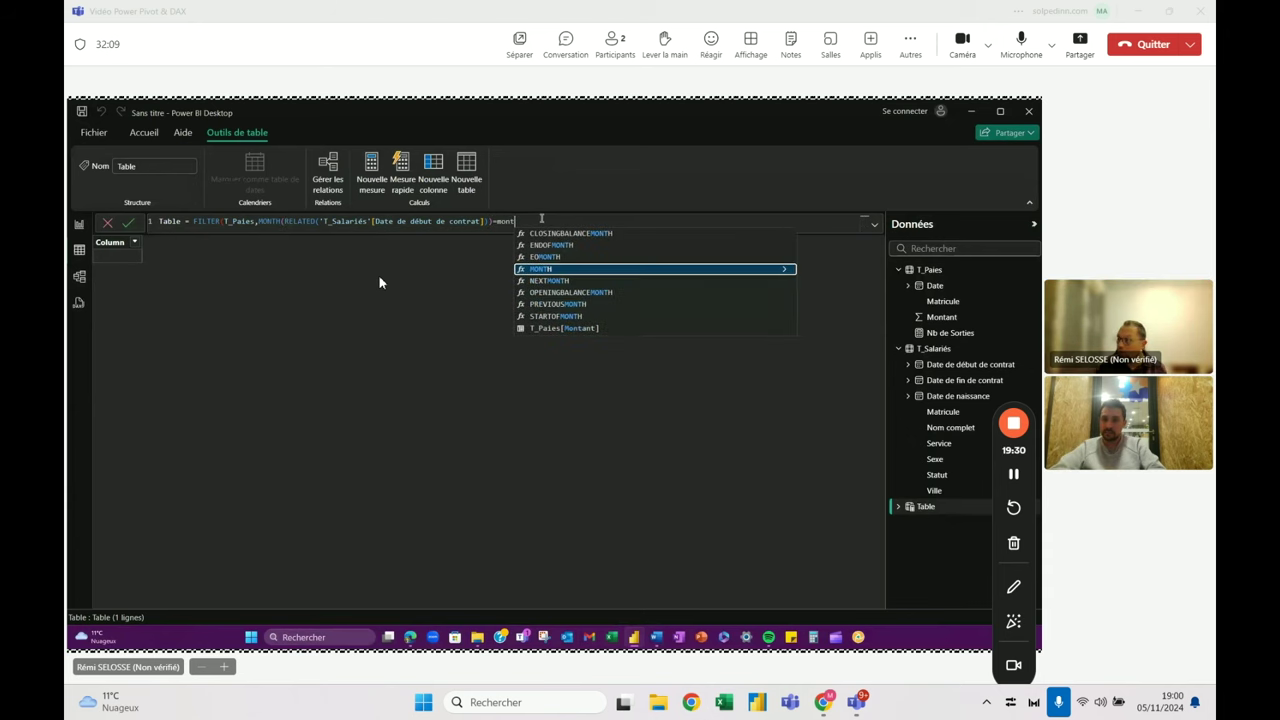
key("Tab")
type("t")
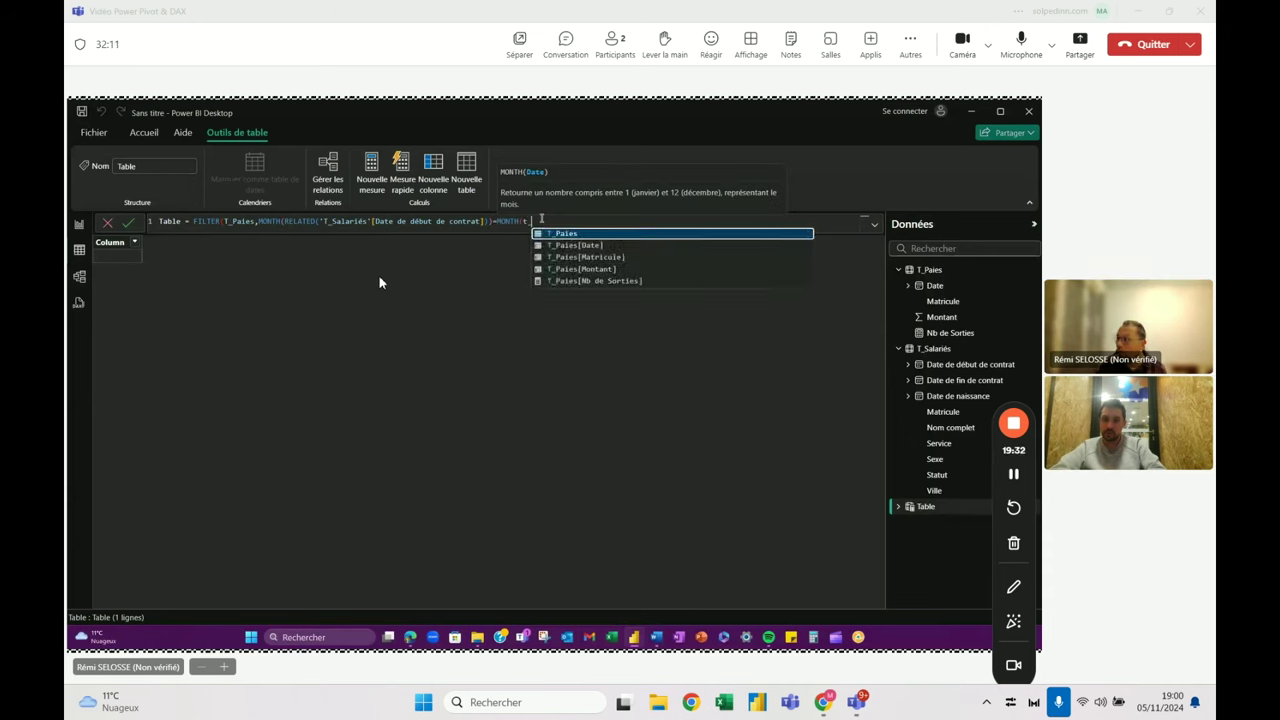
type("_Paies[Date")
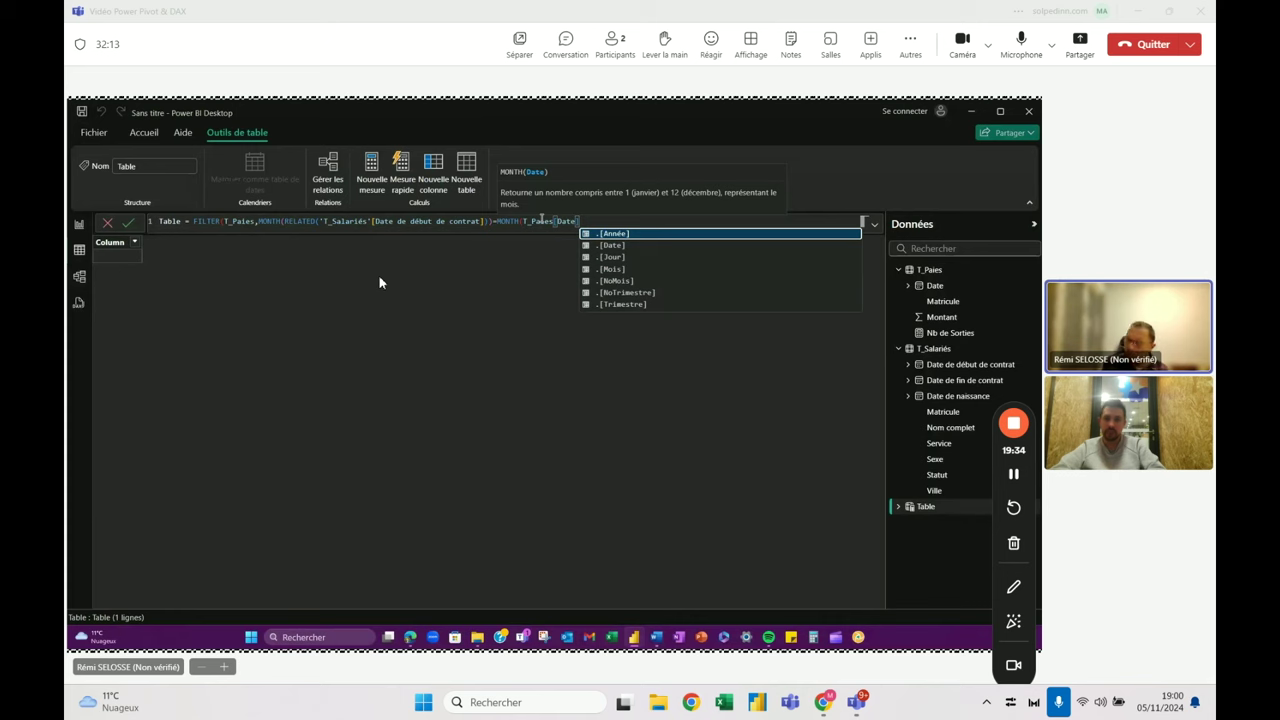
key("Tab")
type(")")
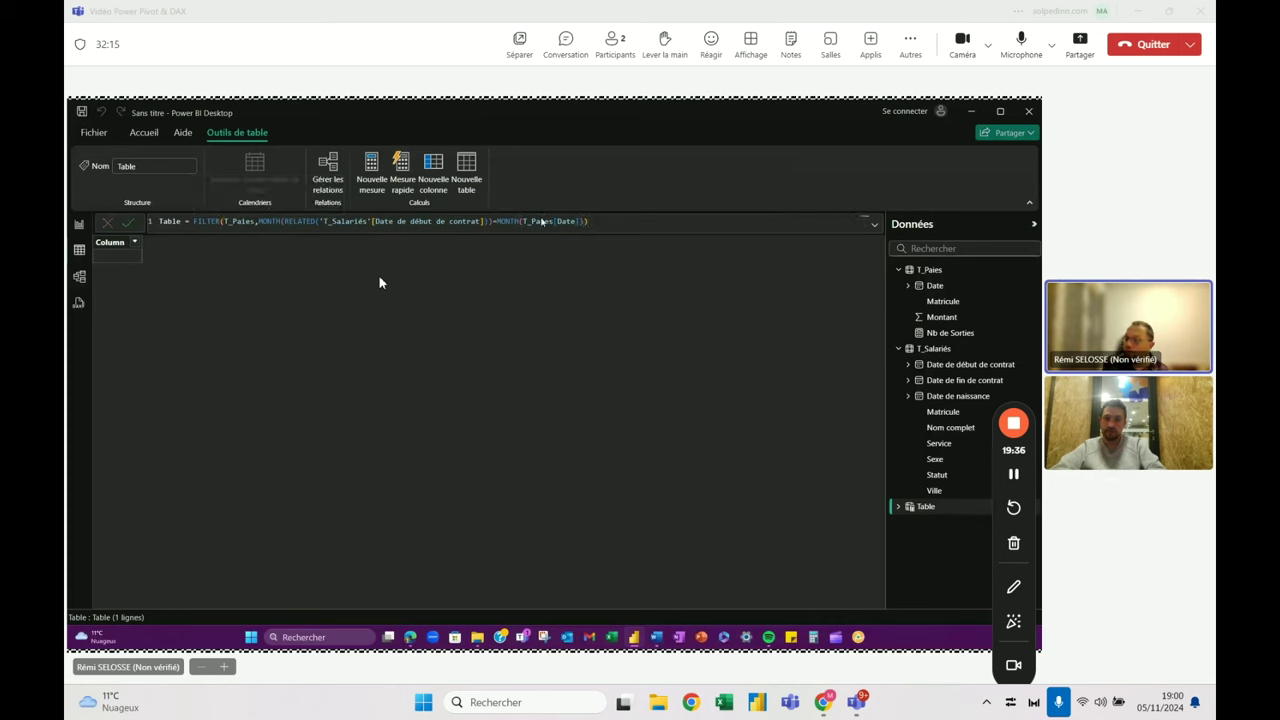
key("Return")
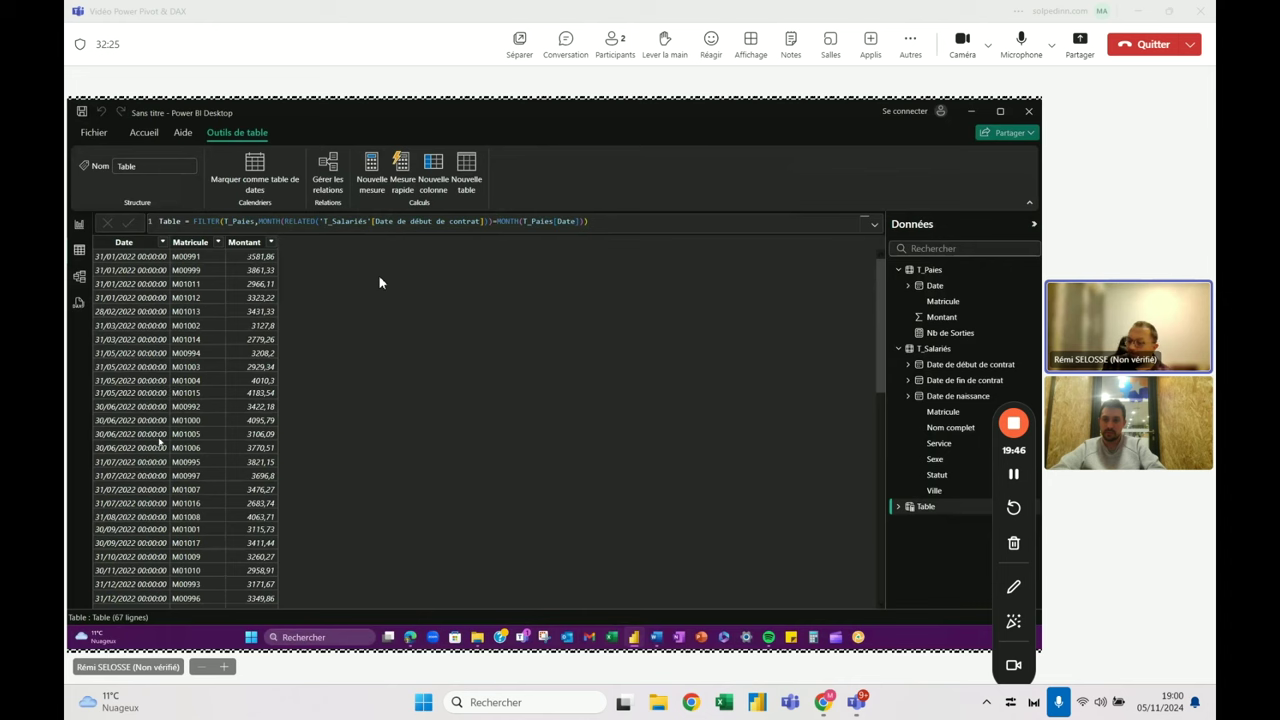
Review the 67 rows and add && YEAR(RELATED(...)) = YEAR(T_Paies[Date]) to the formula.
scroll(160, 400, "down", 5)
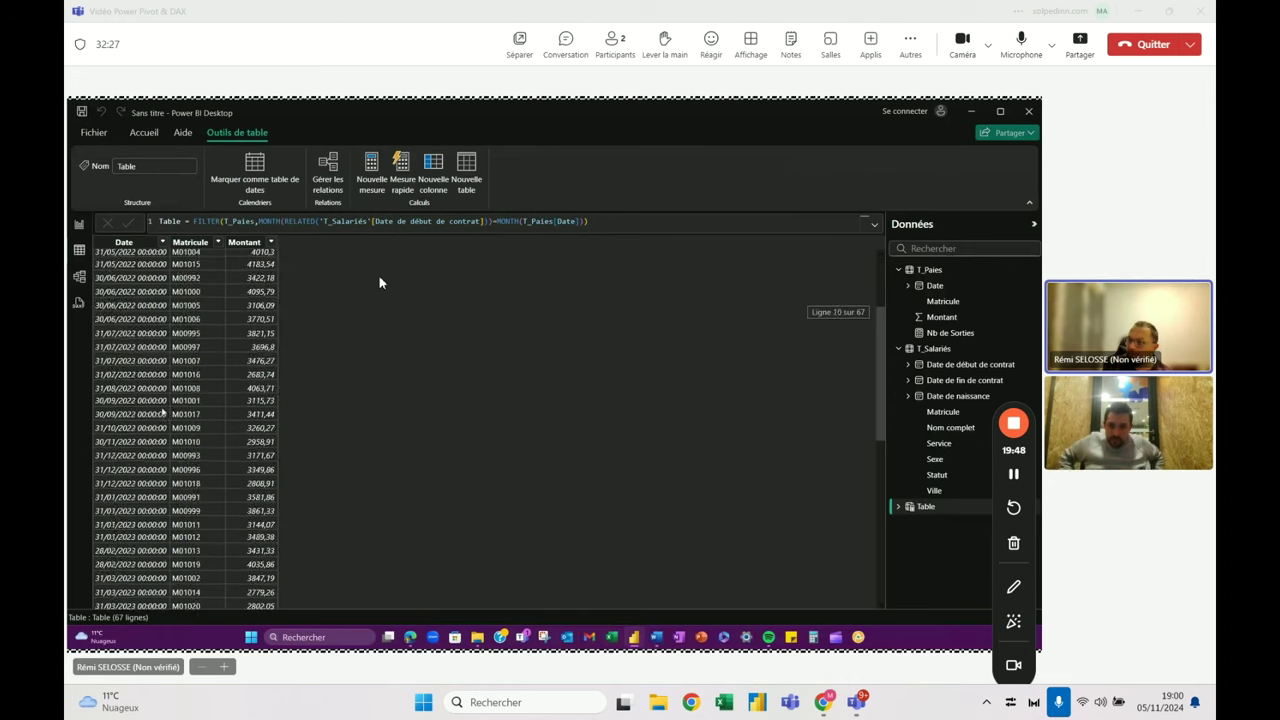
scroll(155, 405, "up", 5)
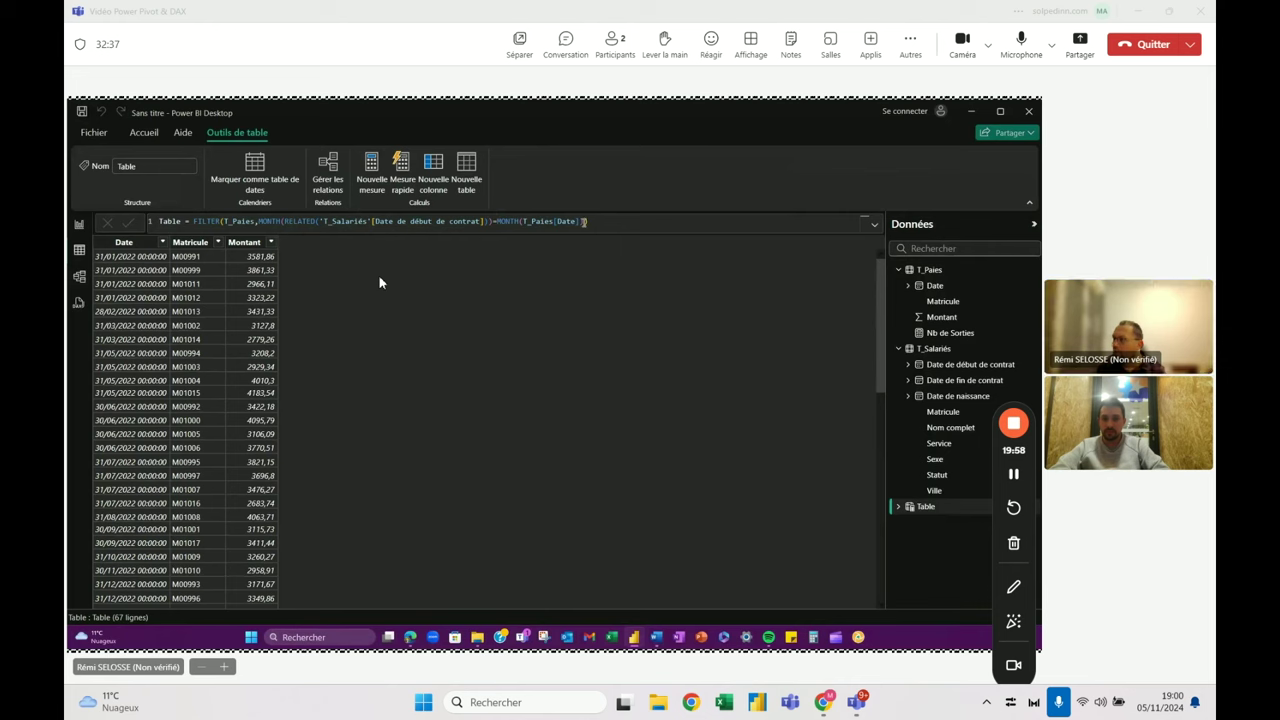
type(")=YEAR(T_Paies[Date]) )")
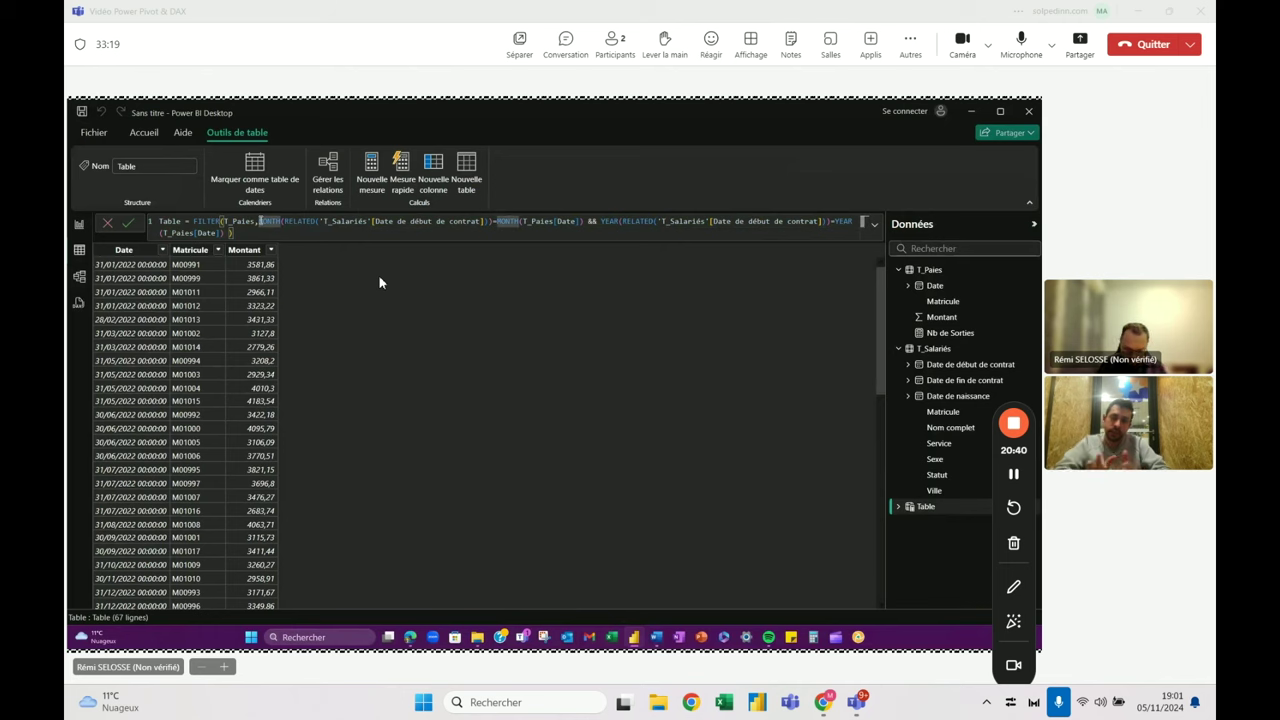
Split the Table formula over three indented lines, apply it, and return to the report.
key("shift+Return")
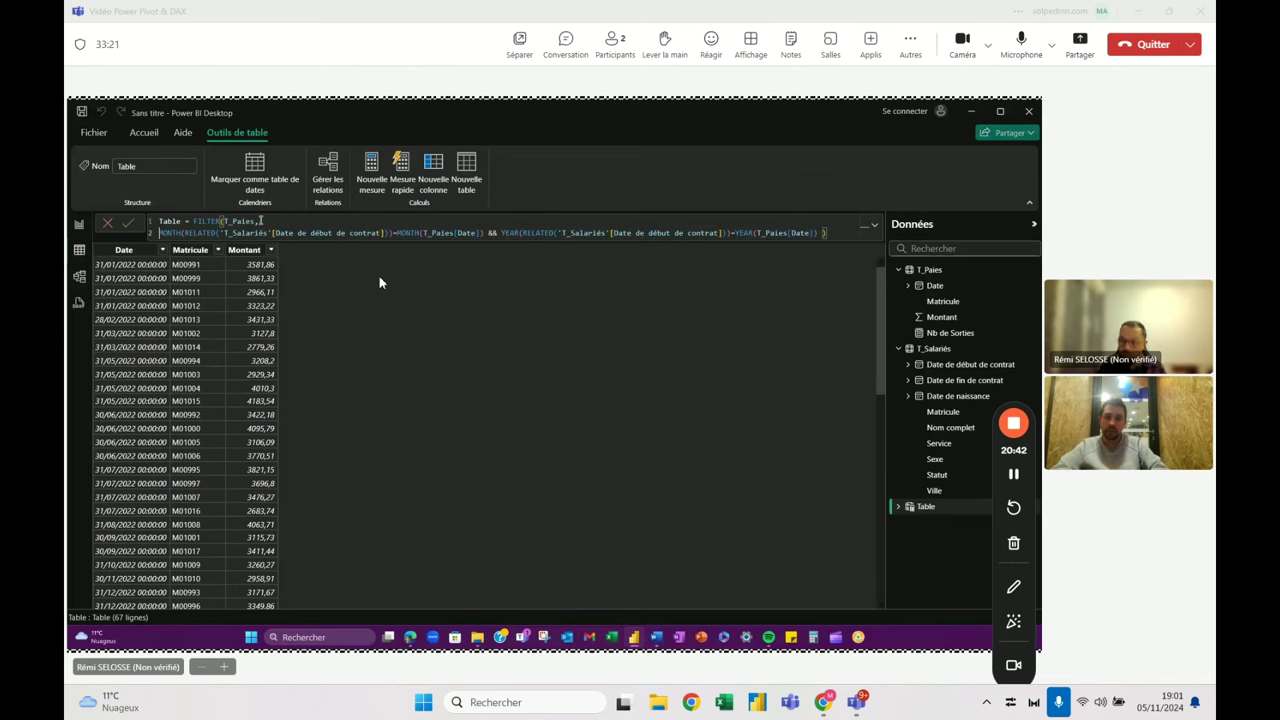
key("Tab")
key("Tab")
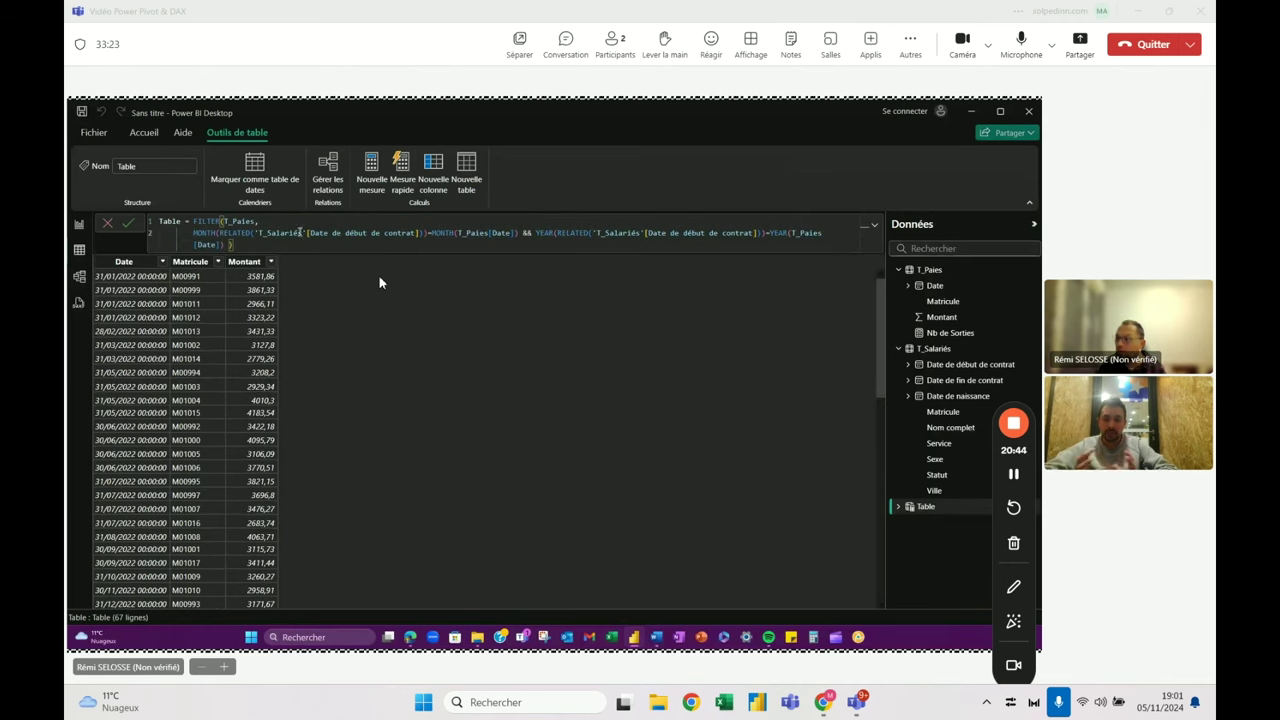
left_click(535, 233)
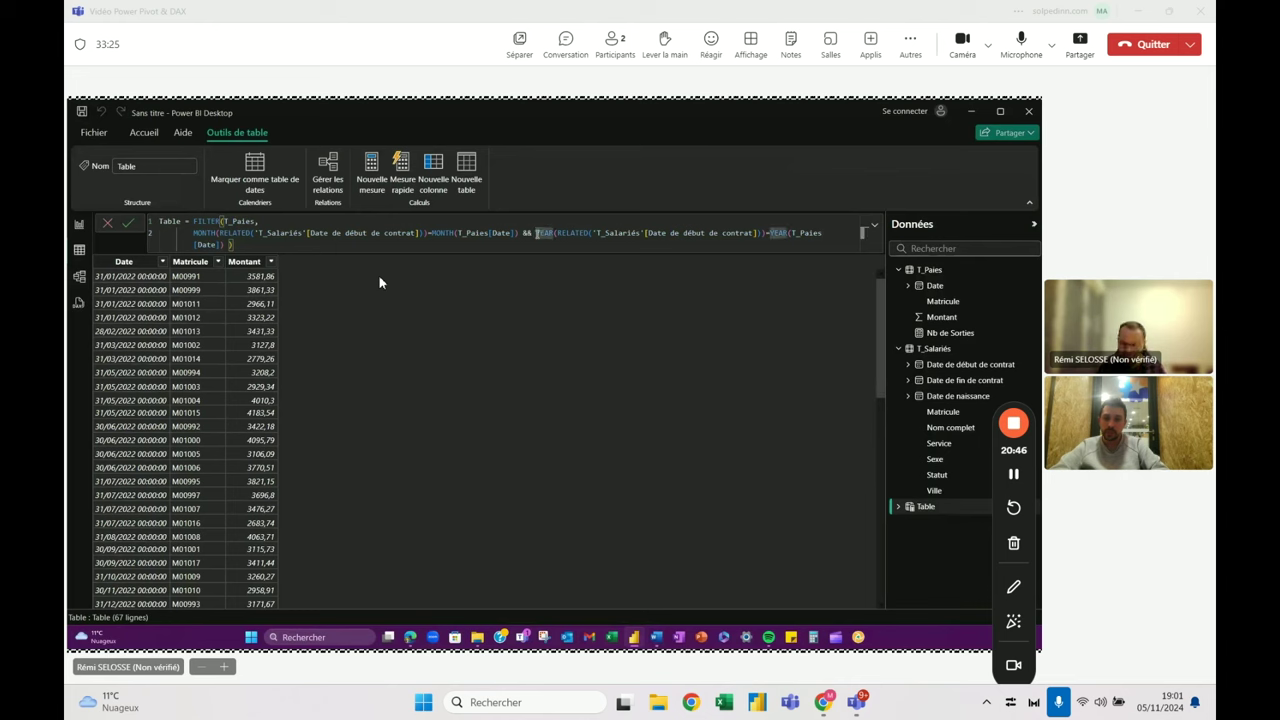
key("shift+Return")
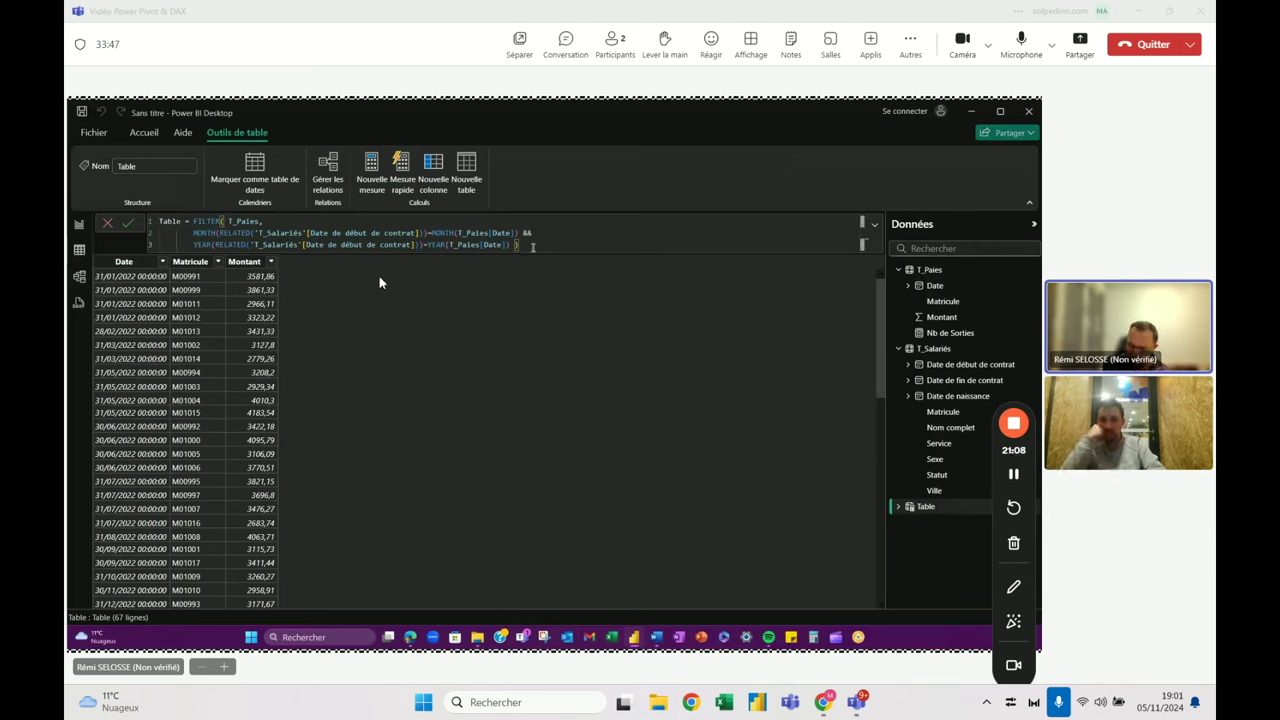
key("Return")
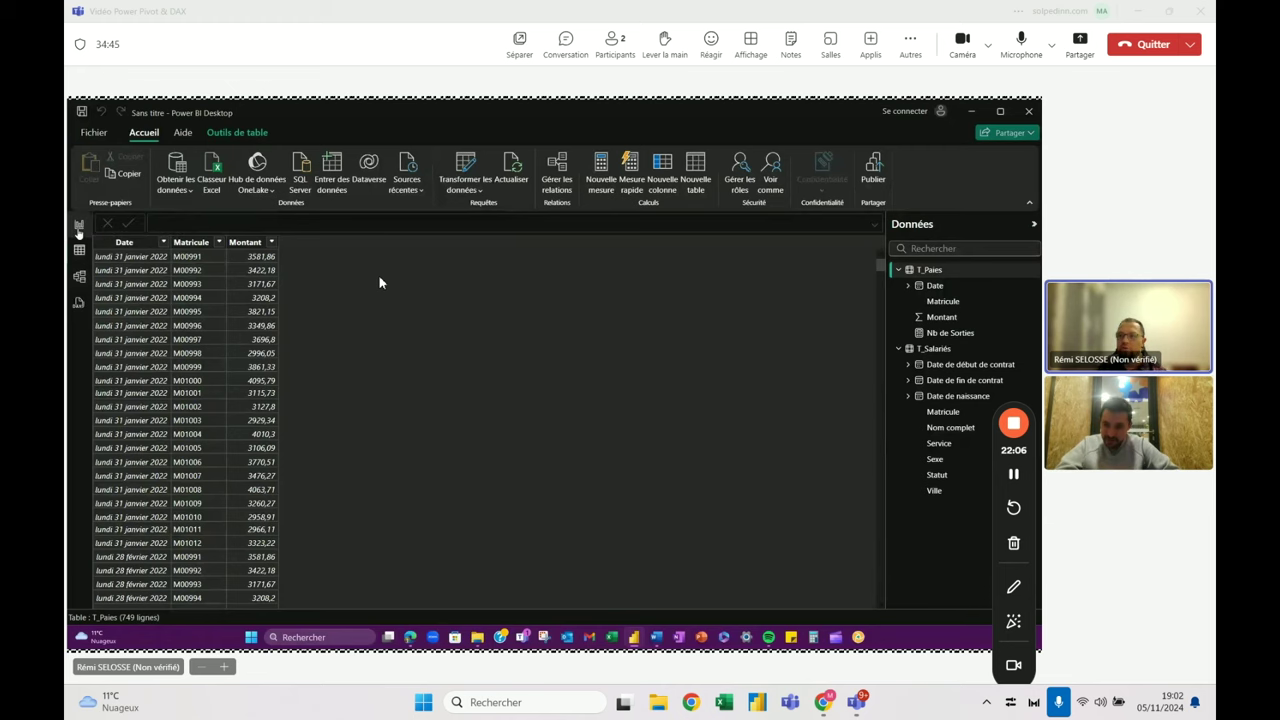
left_click(80, 230)
left_click(459, 296)
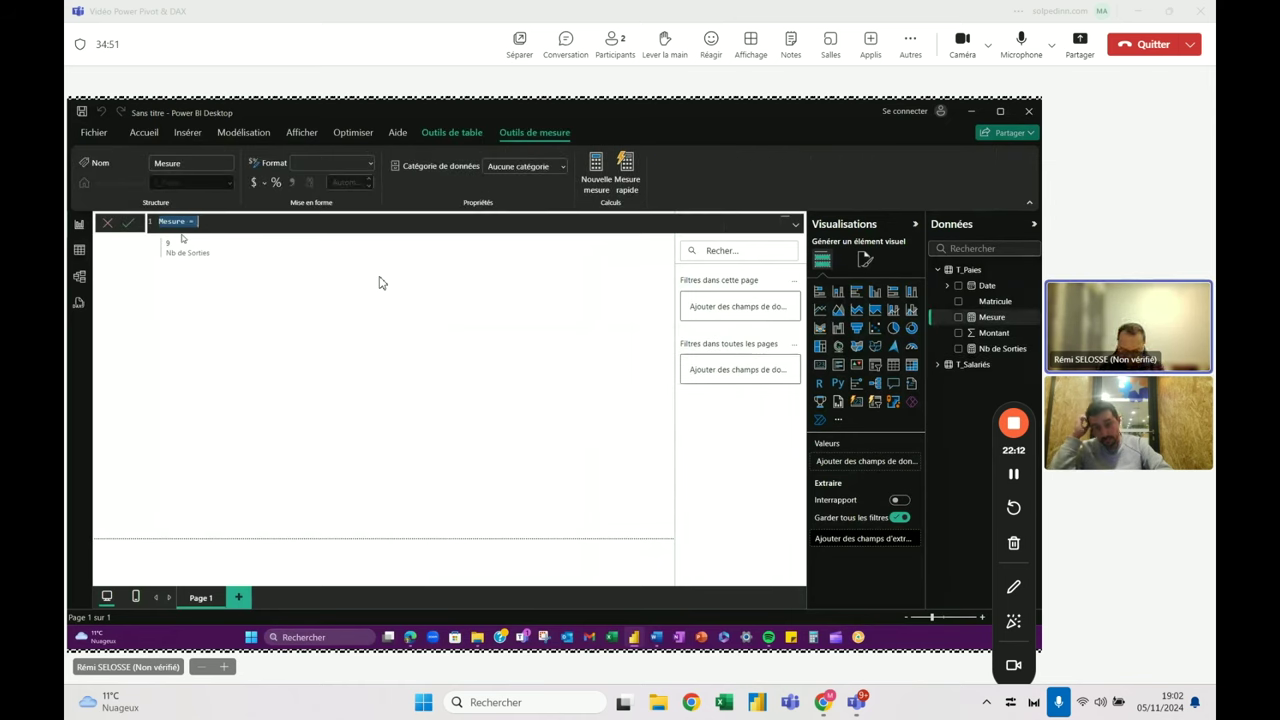
Name the new measure Nb d'Entrées and start a COUNTAX formula.
type("Nb Dé")
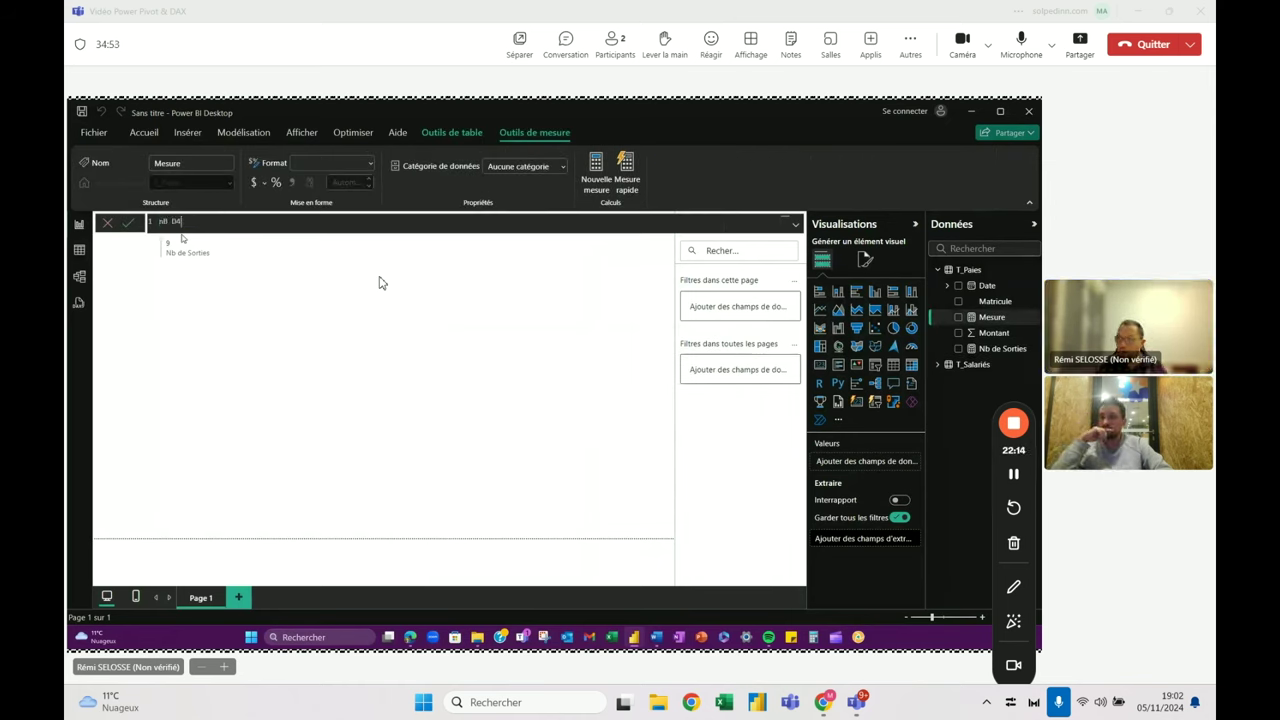
key("BackSpace")
key("BackSpace")
key("BackSpace")
key("BackSpace")
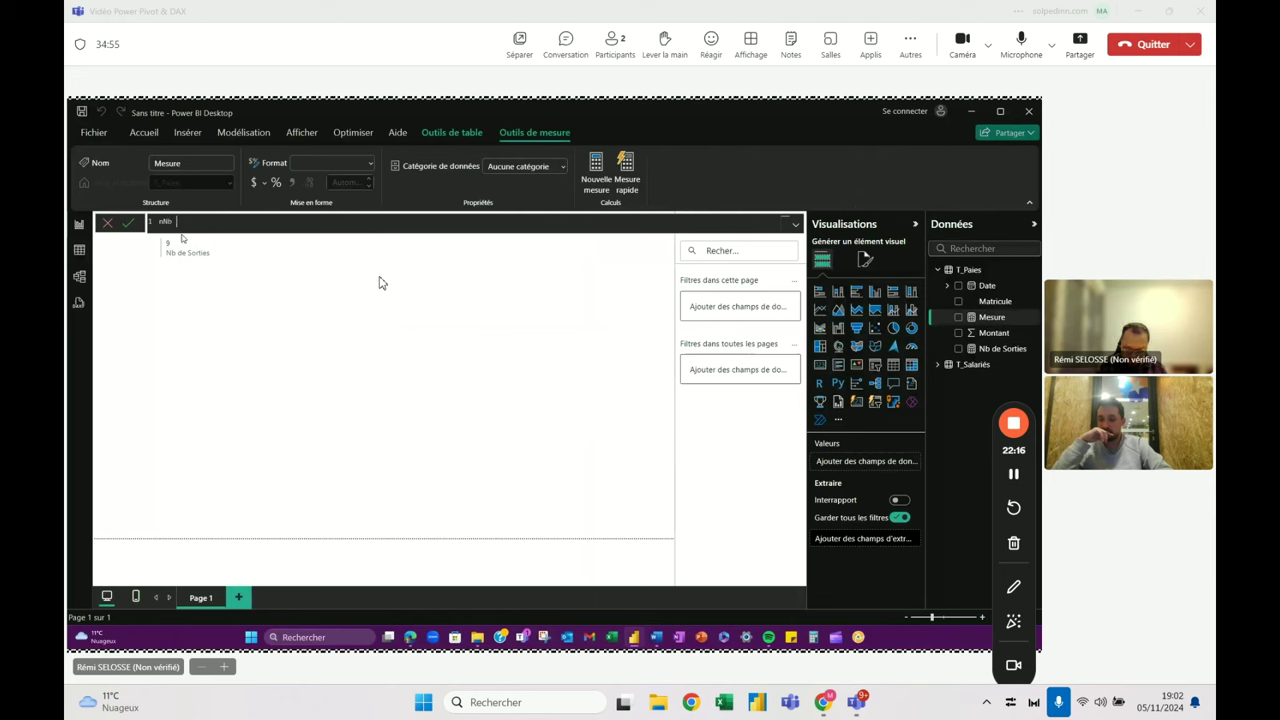
key("BackSpace")
key("BackSpace")
key("BackSpace")
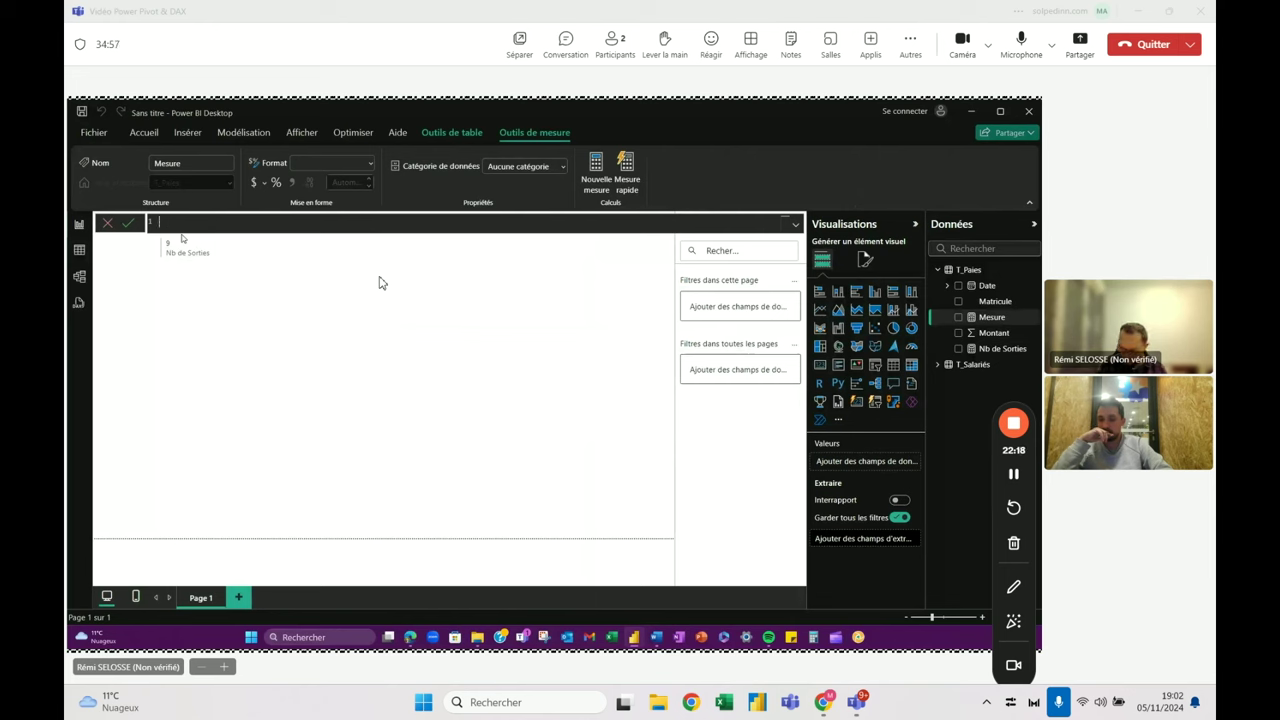
type("Nb d")
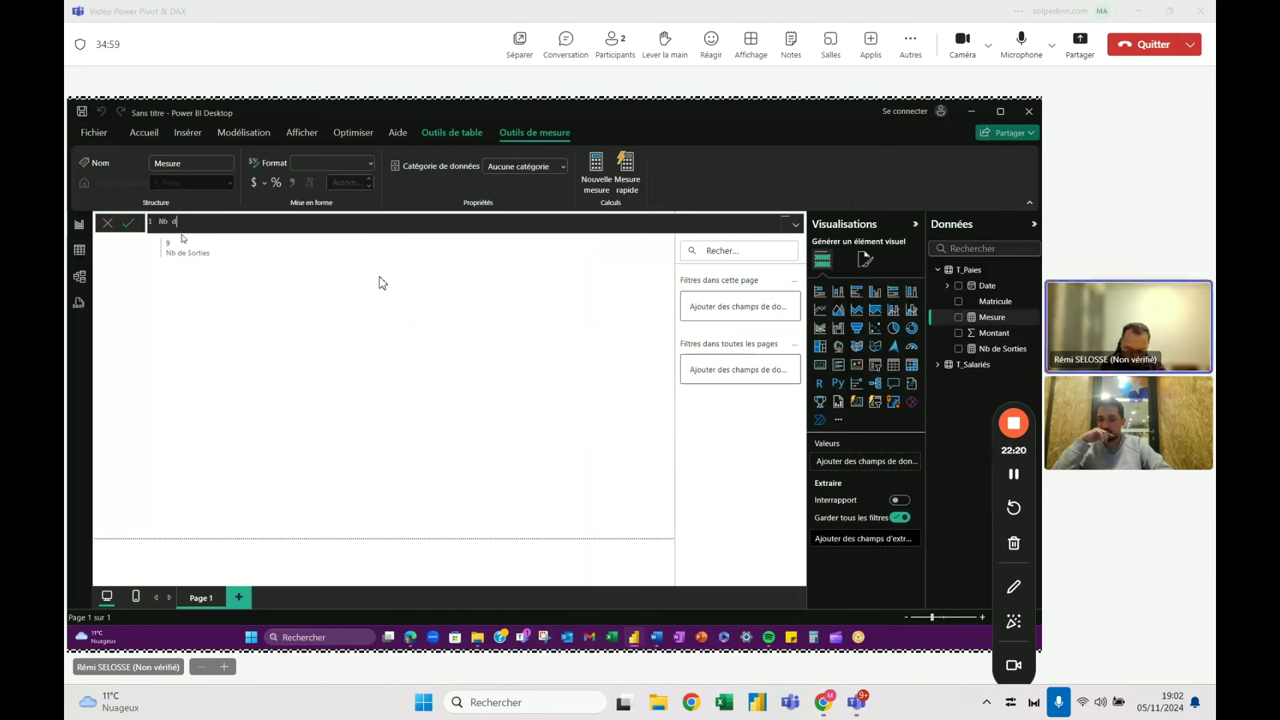
type("'e")
key("BackSpace")
type("Entrées")
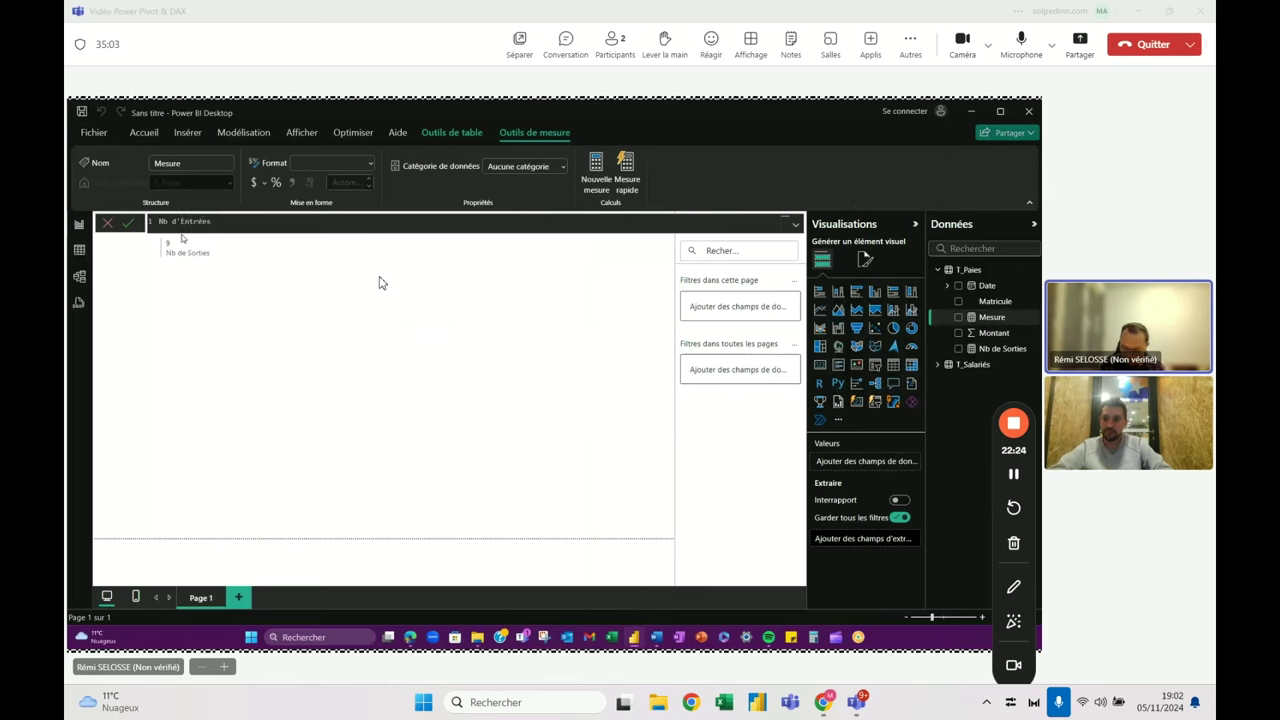
type(" = coubta")
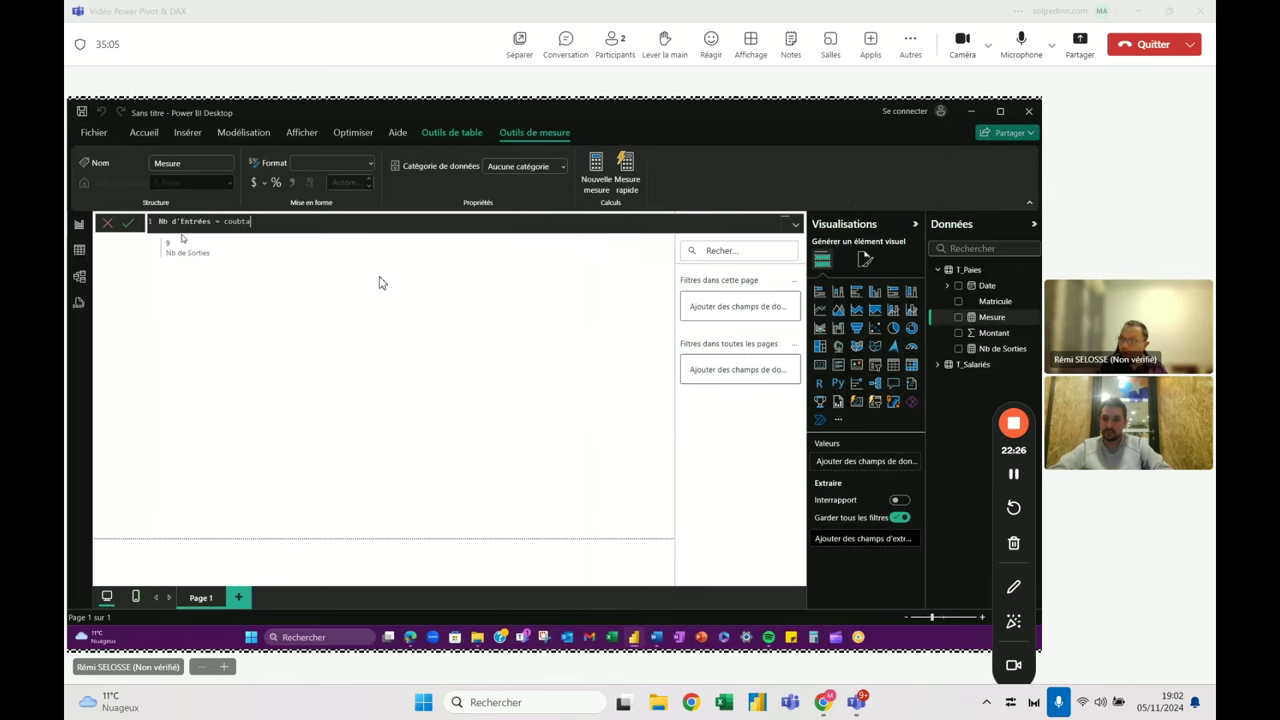
type("u")
key("Down")
key("Down")
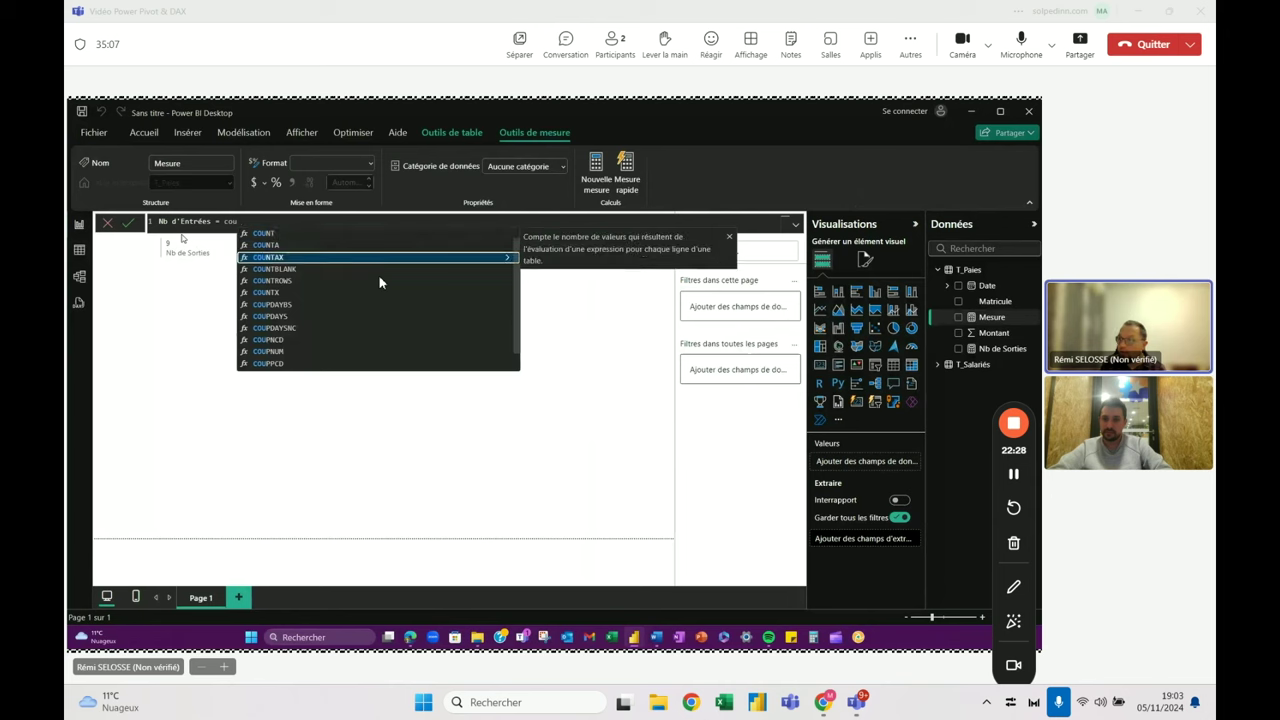
key("Tab")
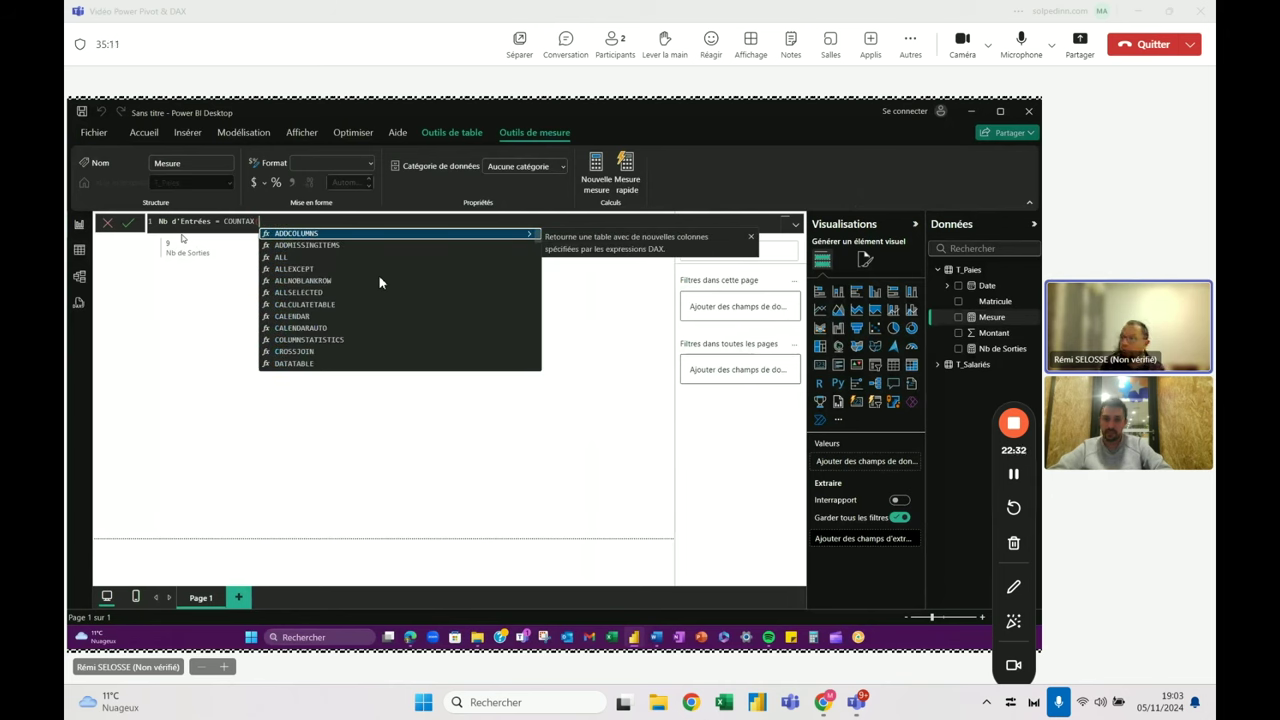
Paste the month-and-year contract-start FILTER, count T_Paies[Matricule], and commit the measure.
key("ctrl+v")
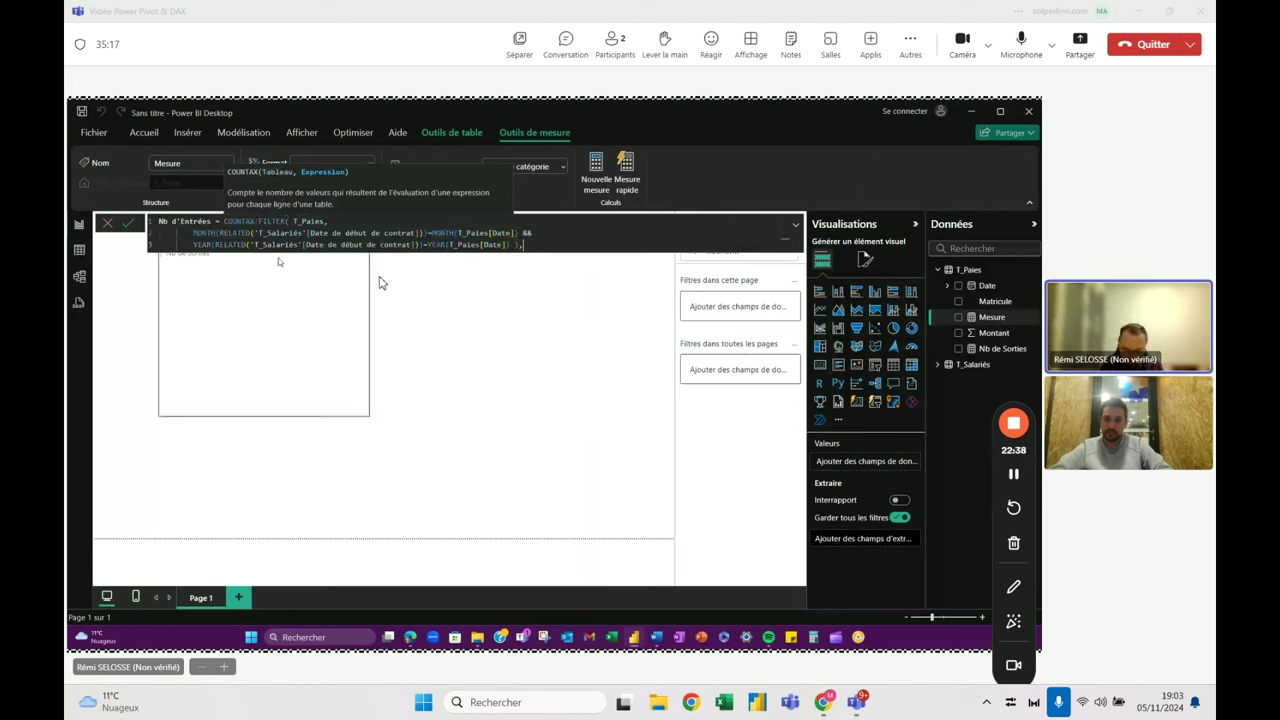
key("shift+Return")
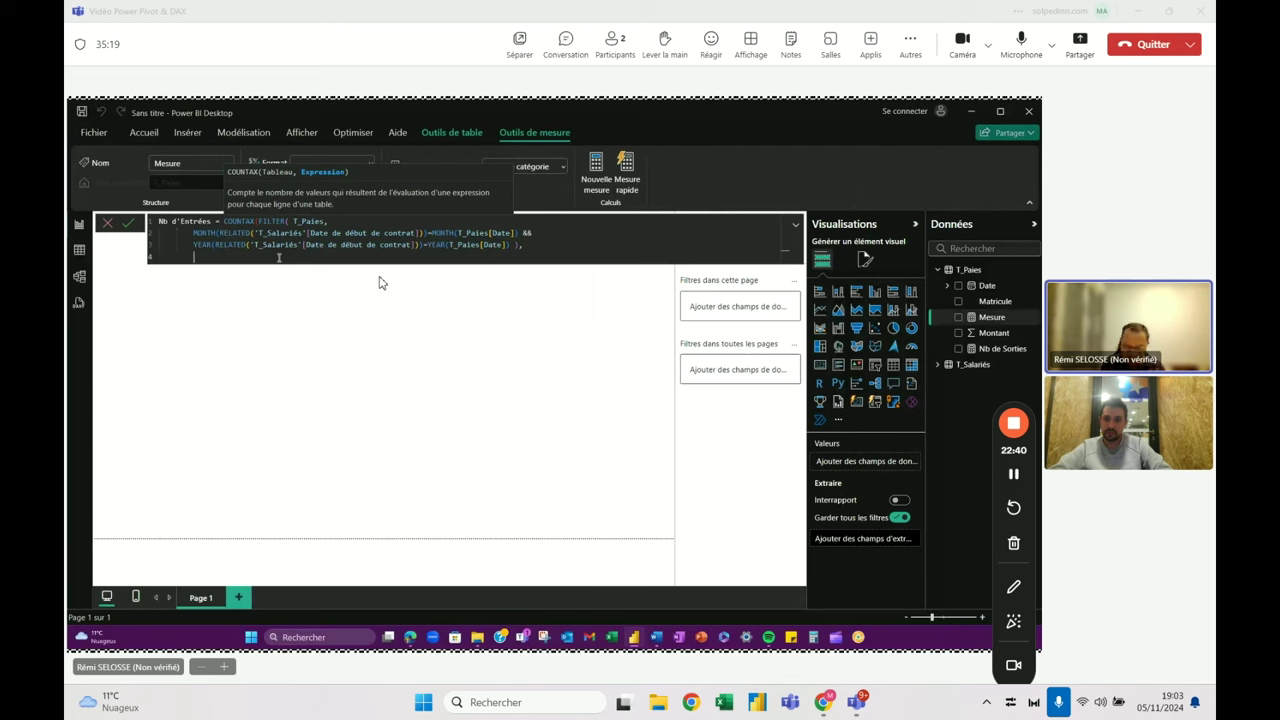
type("matri")
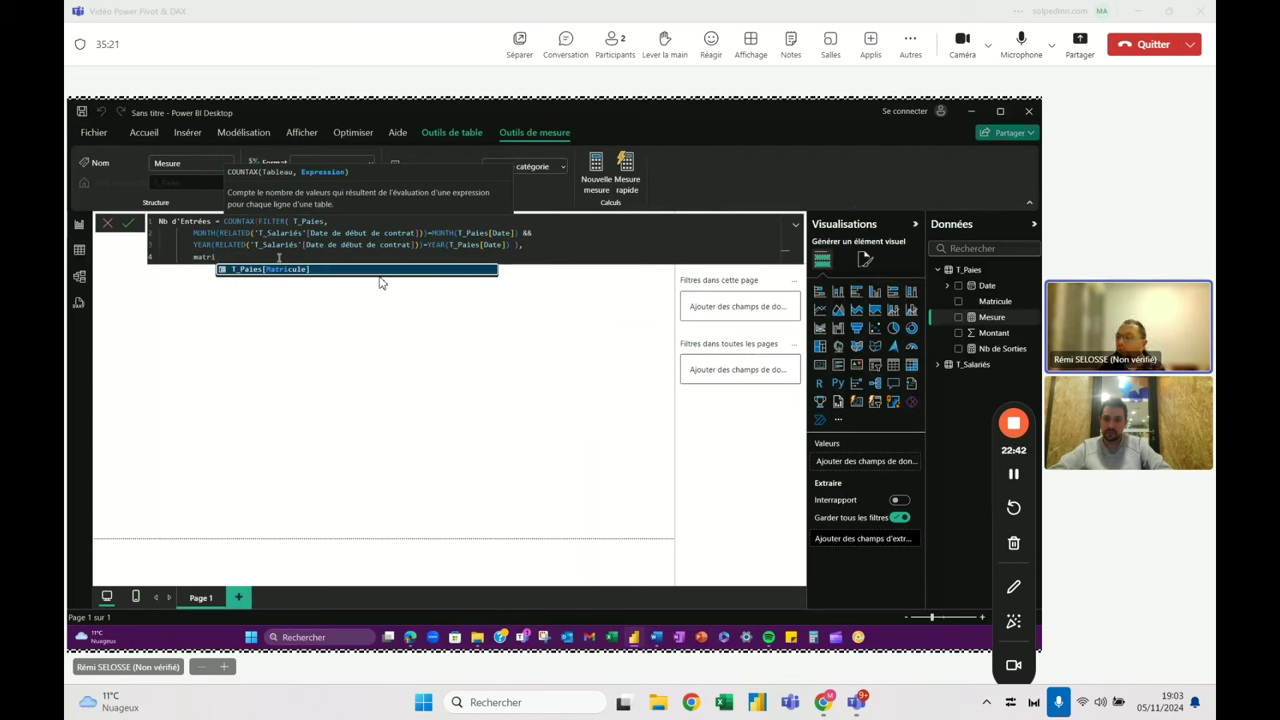
left_click(270, 270)
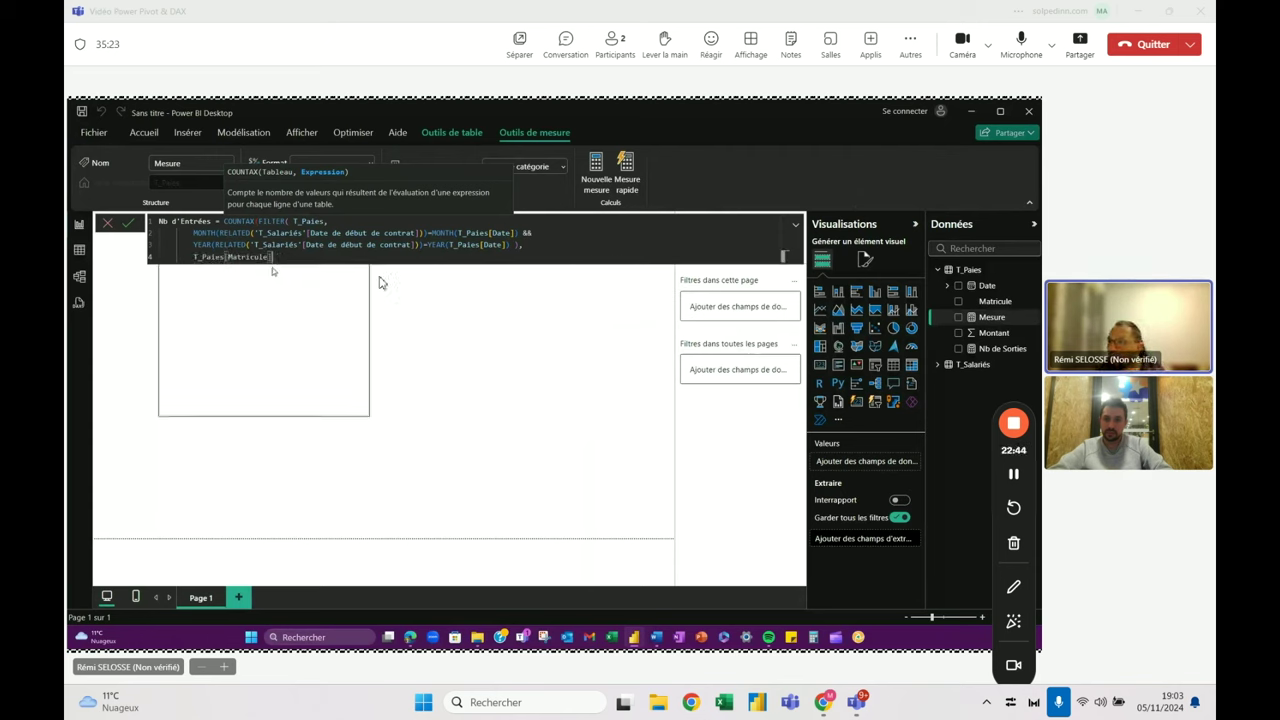
type(")")
key("Return")
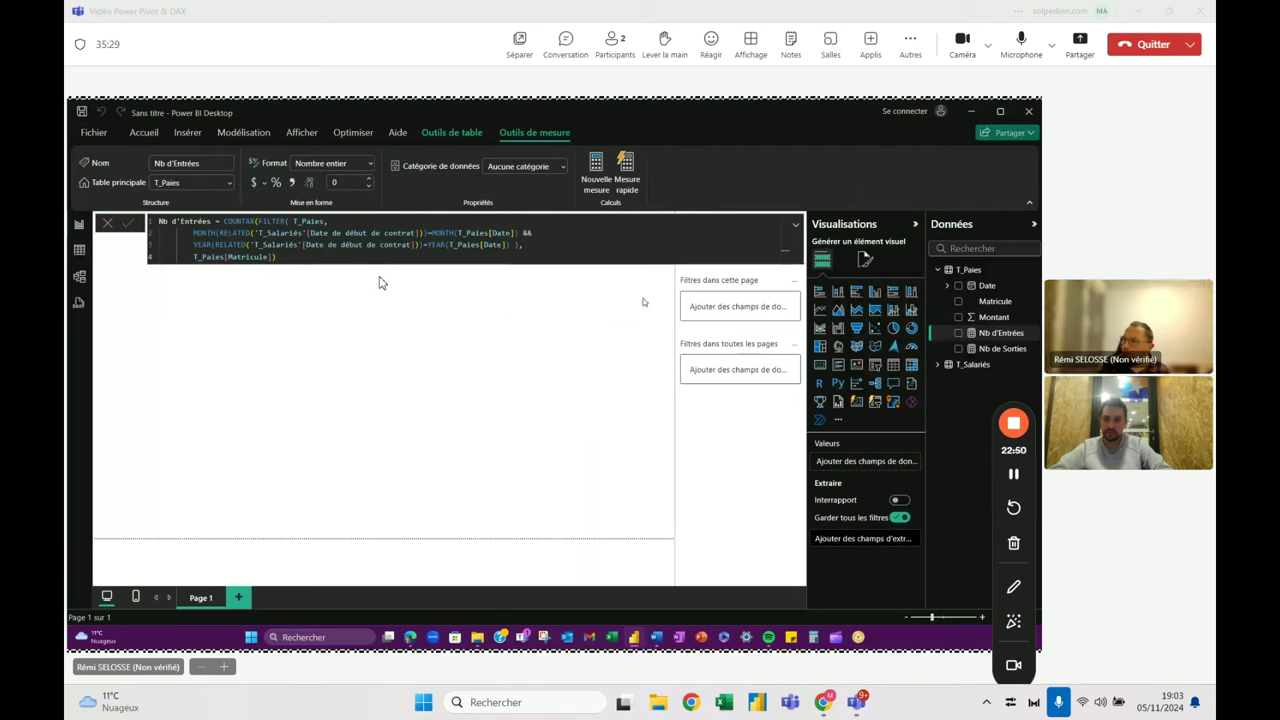
Select the multi-row KPI card to receive the Nb d'Entrées measure.
left_click(251, 320)
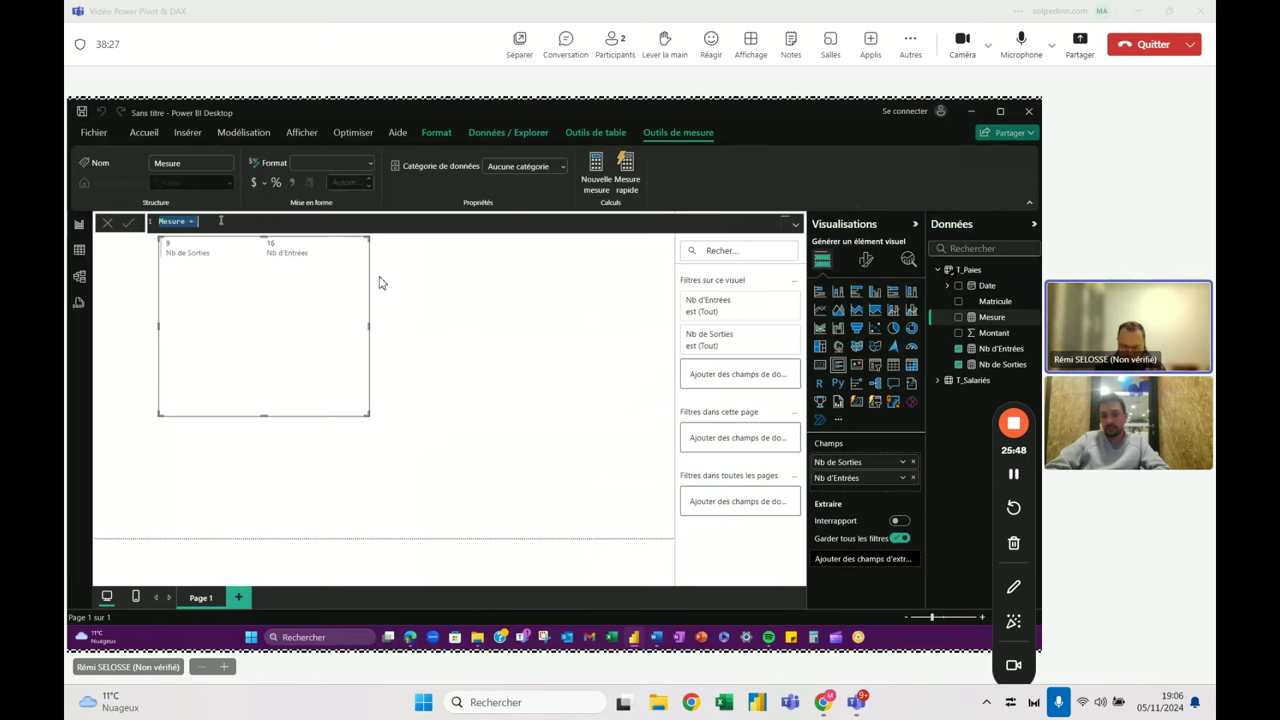
Name the measure Effectif Début d'Année and start a FILTER over T_Paies.
type("Effectif")
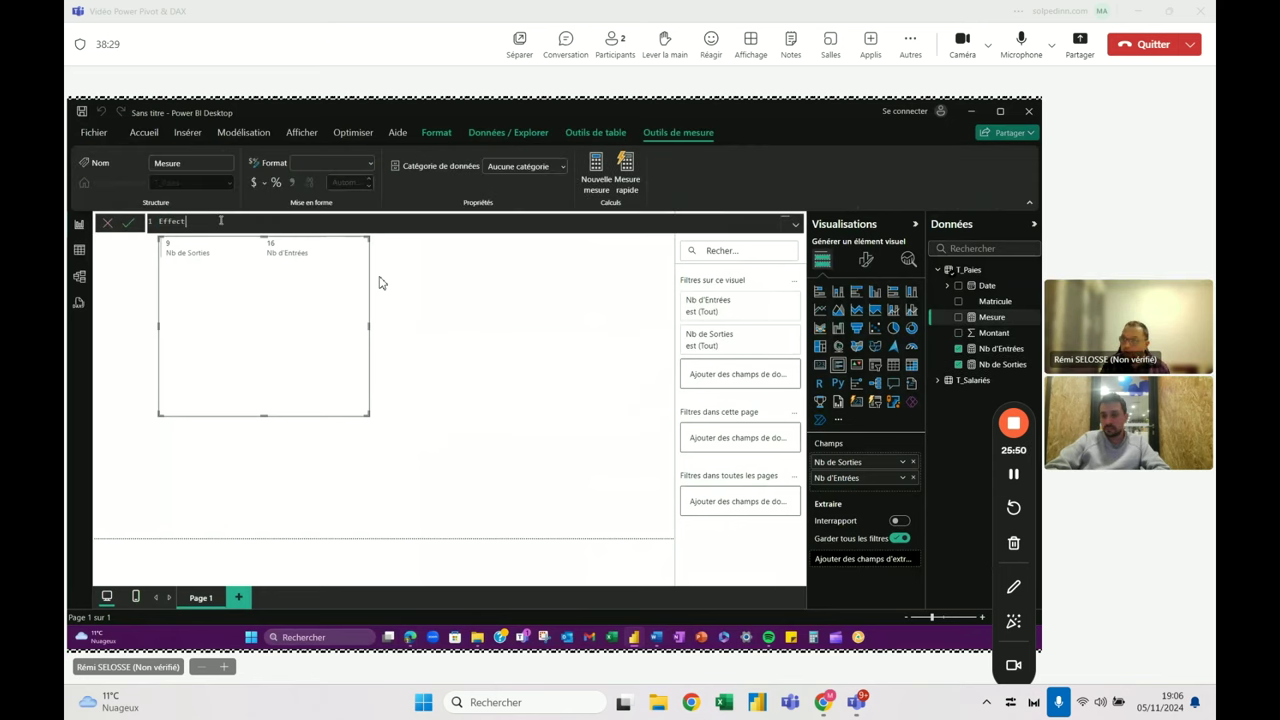
type(" Déb")
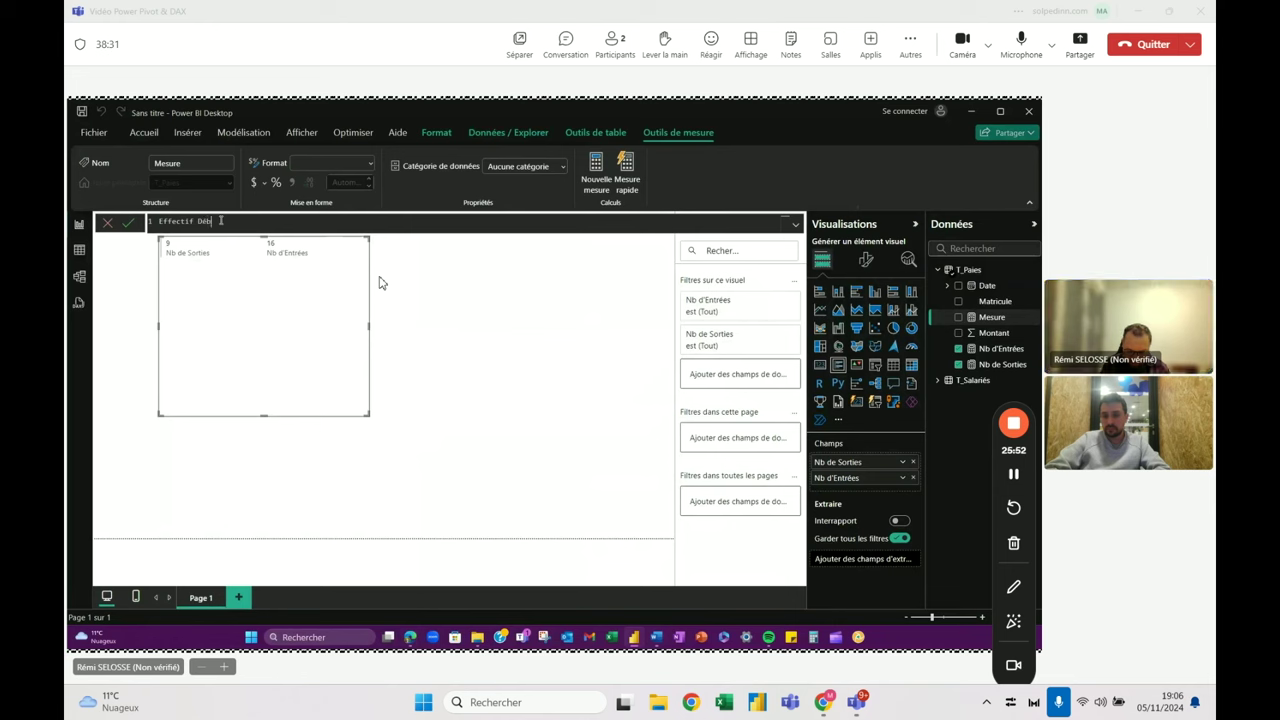
type("ut d'Anné")
type("e =")
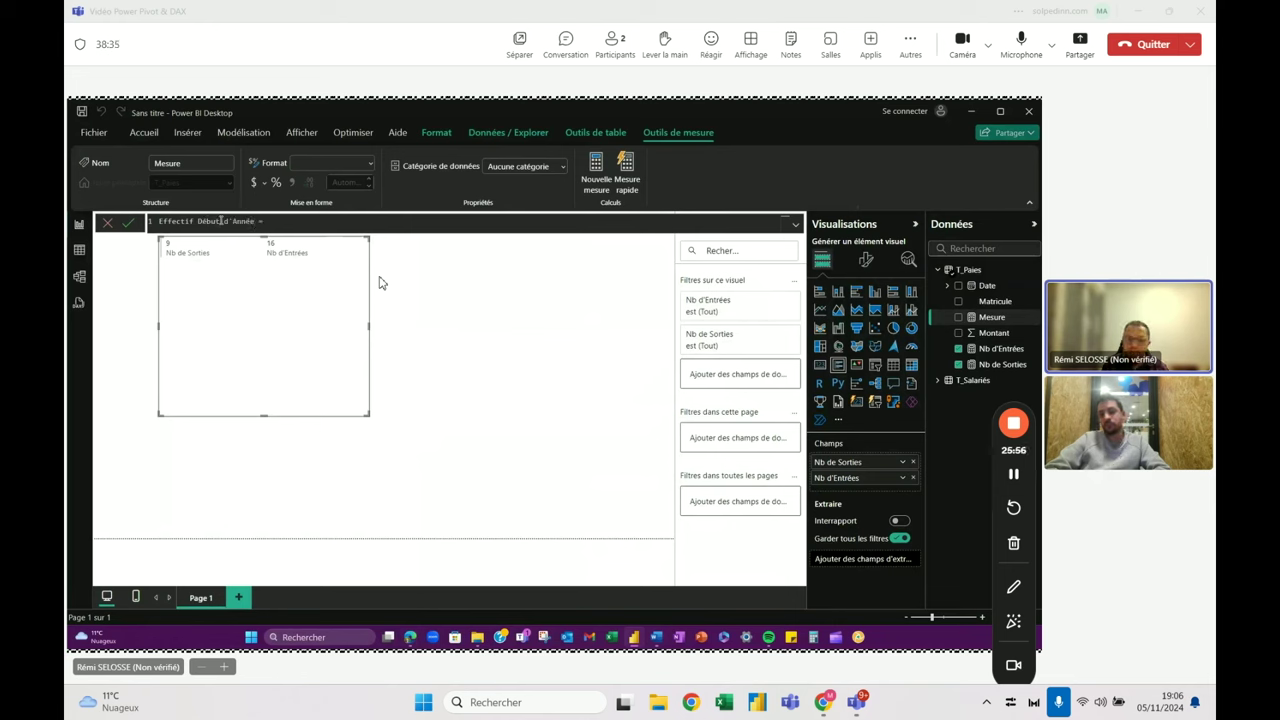
type(" filter")
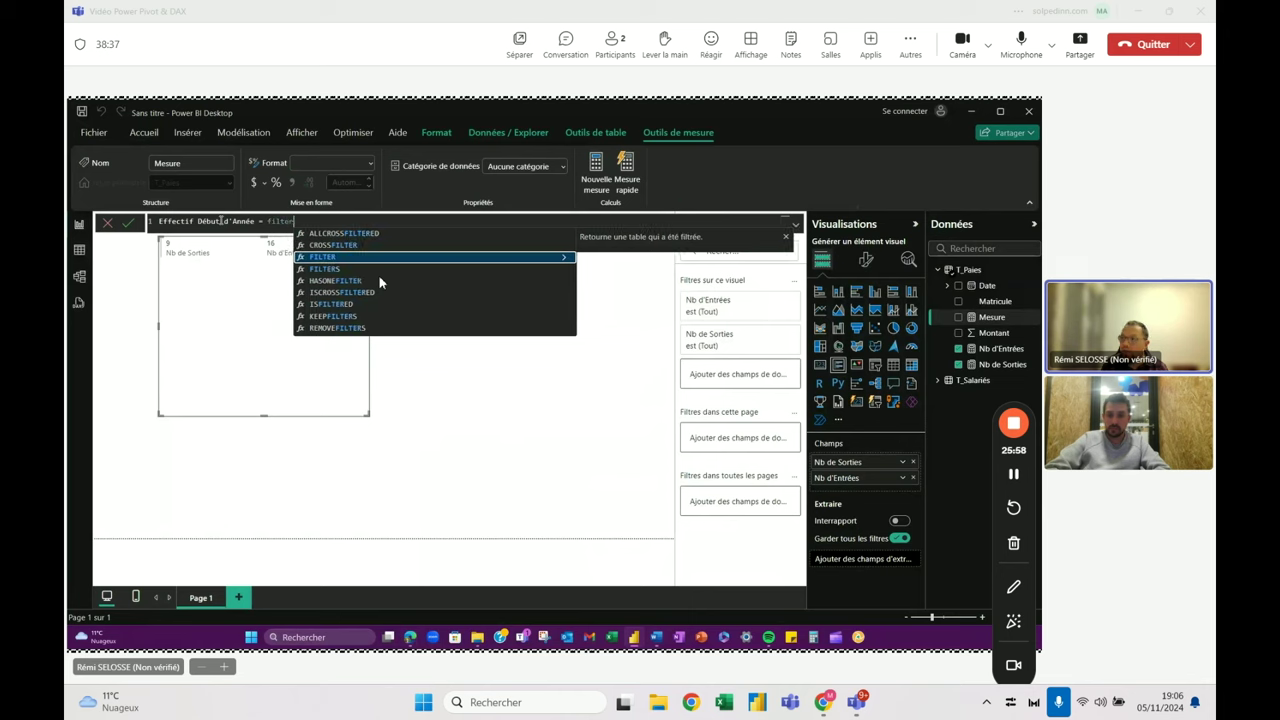
key("Tab")
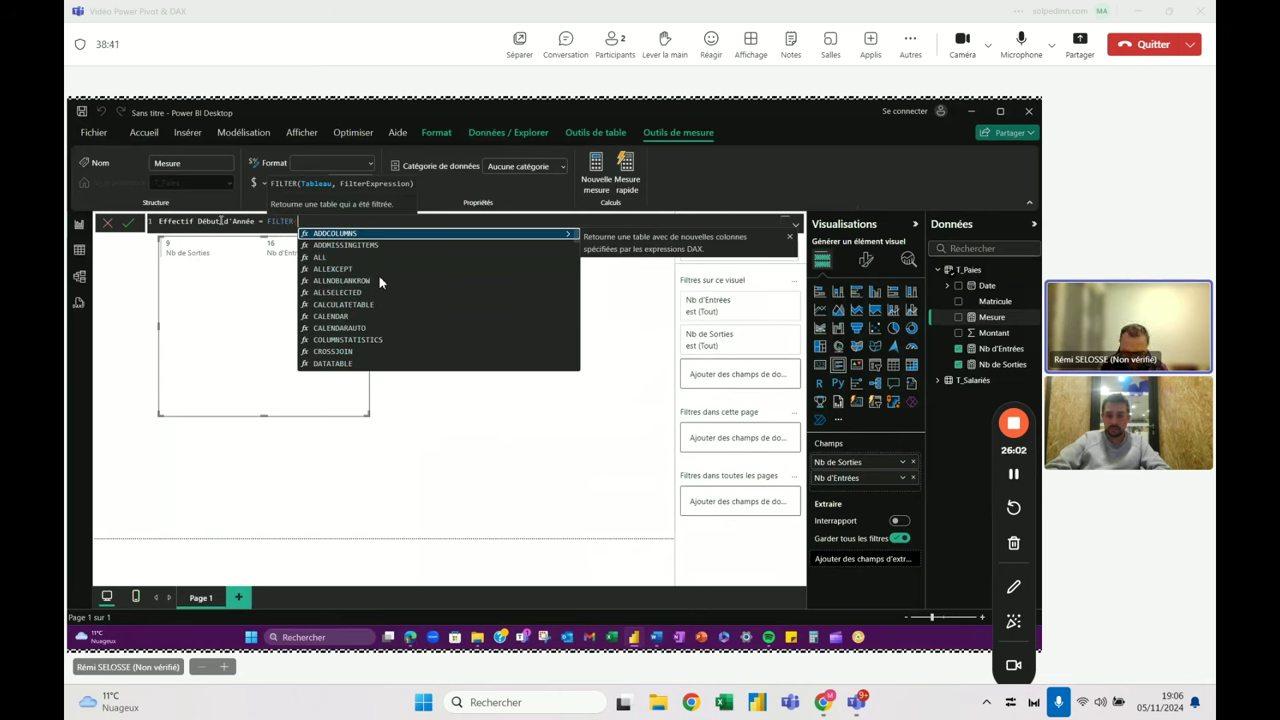
type("t_")
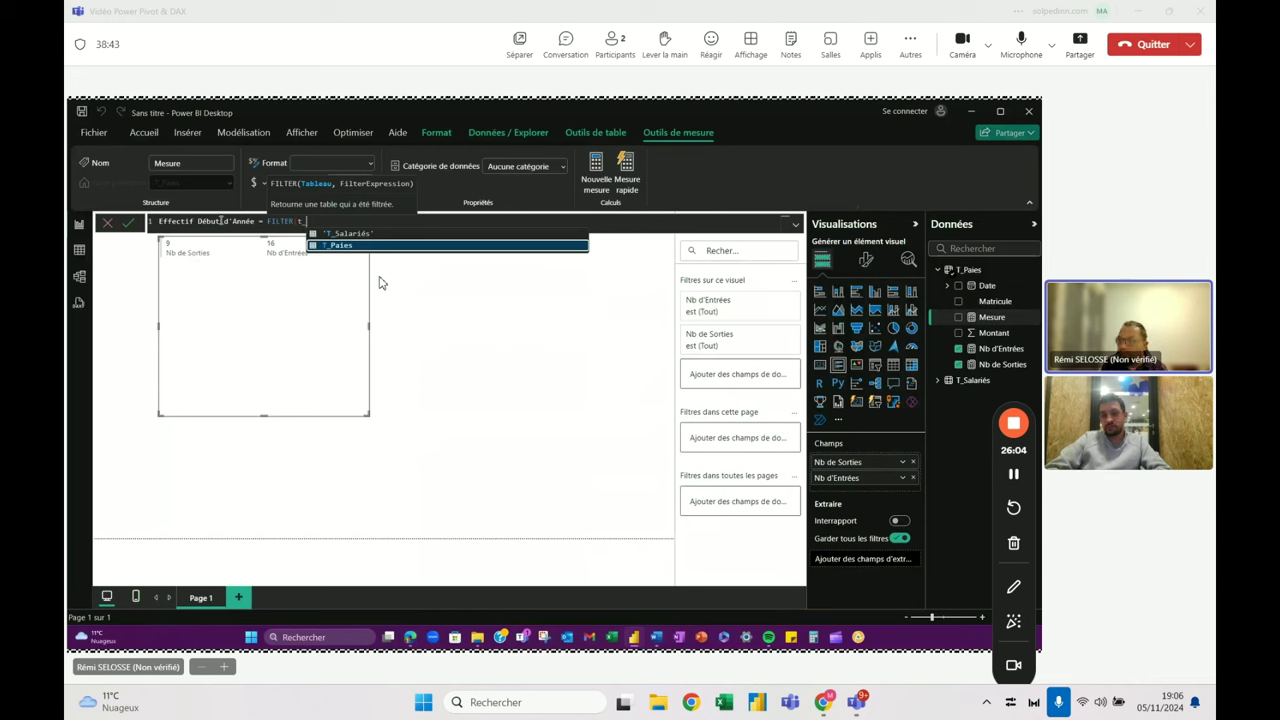
key("Tab")
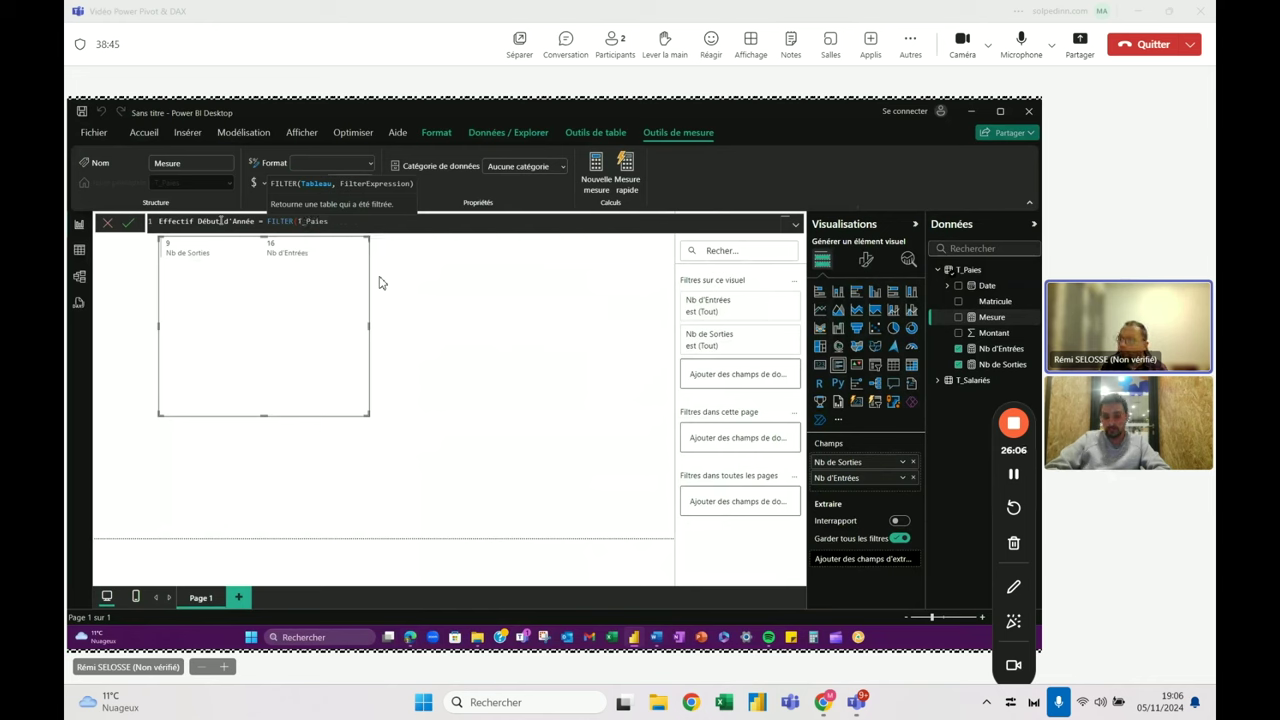
type(",")
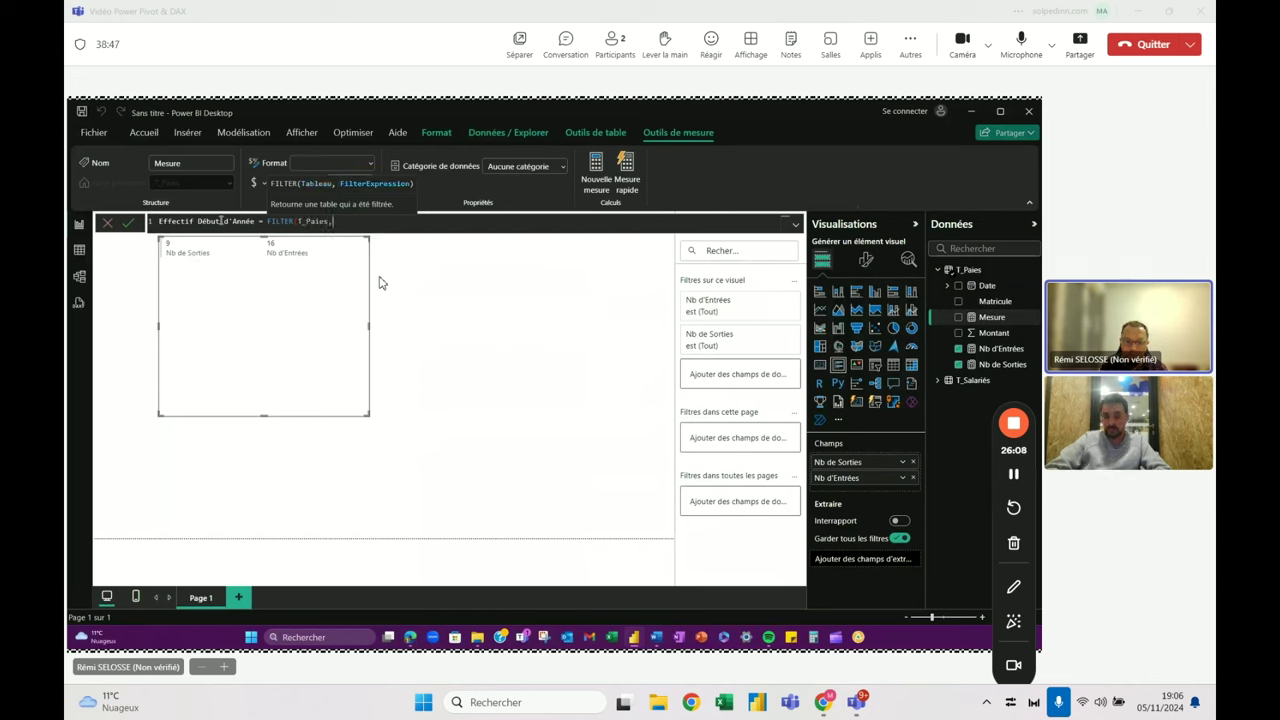
type("dat")
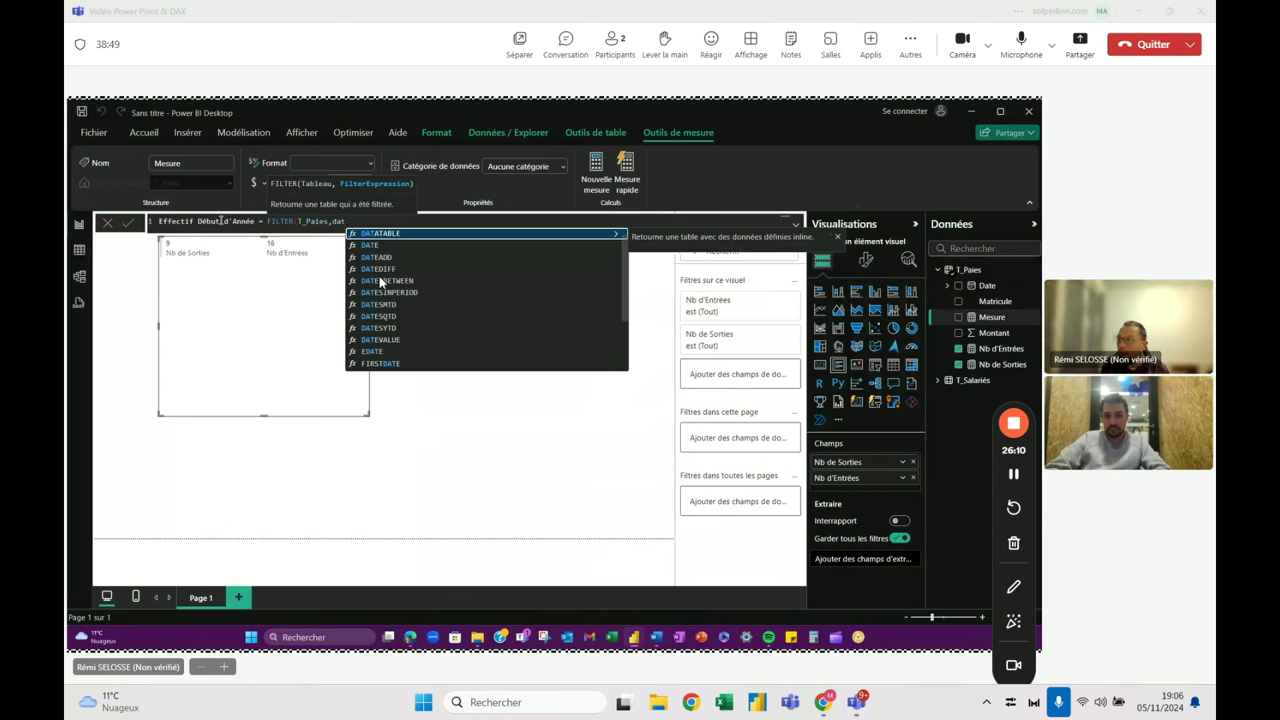
type("e")
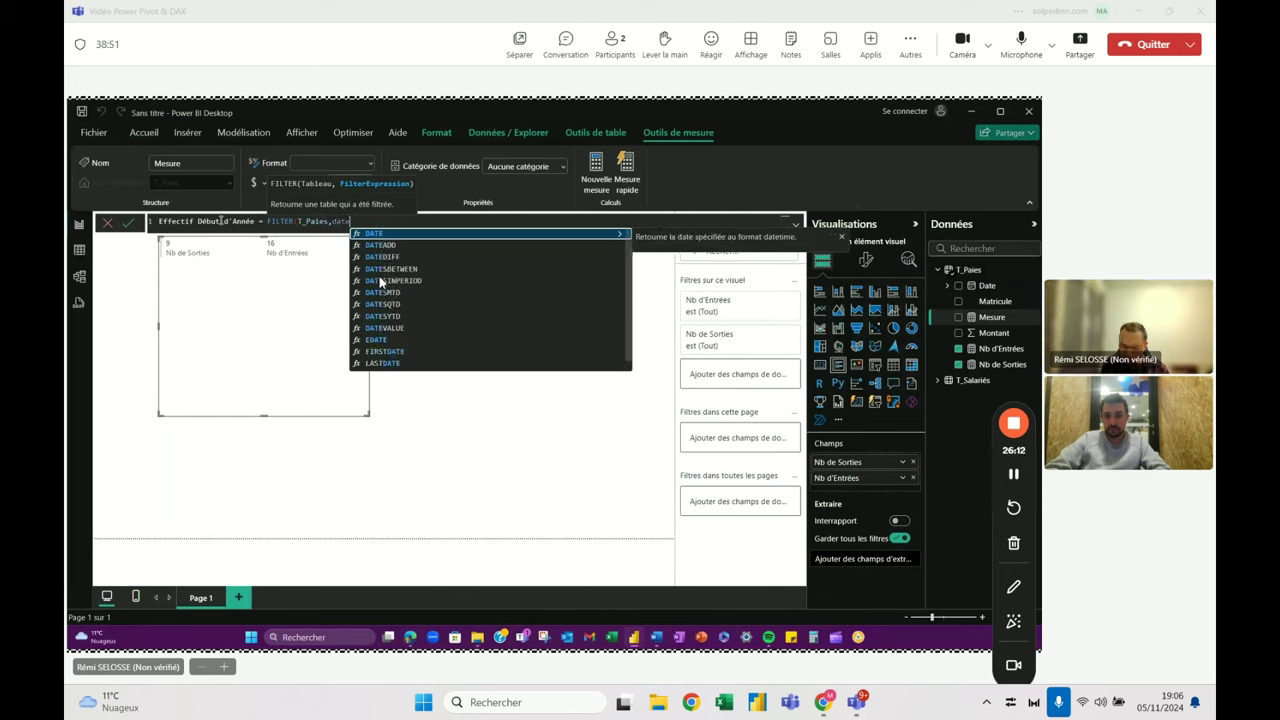
key("BackSpace")
key("BackSpace")
key("BackSpace")
key("BackSpace")
type("tép")
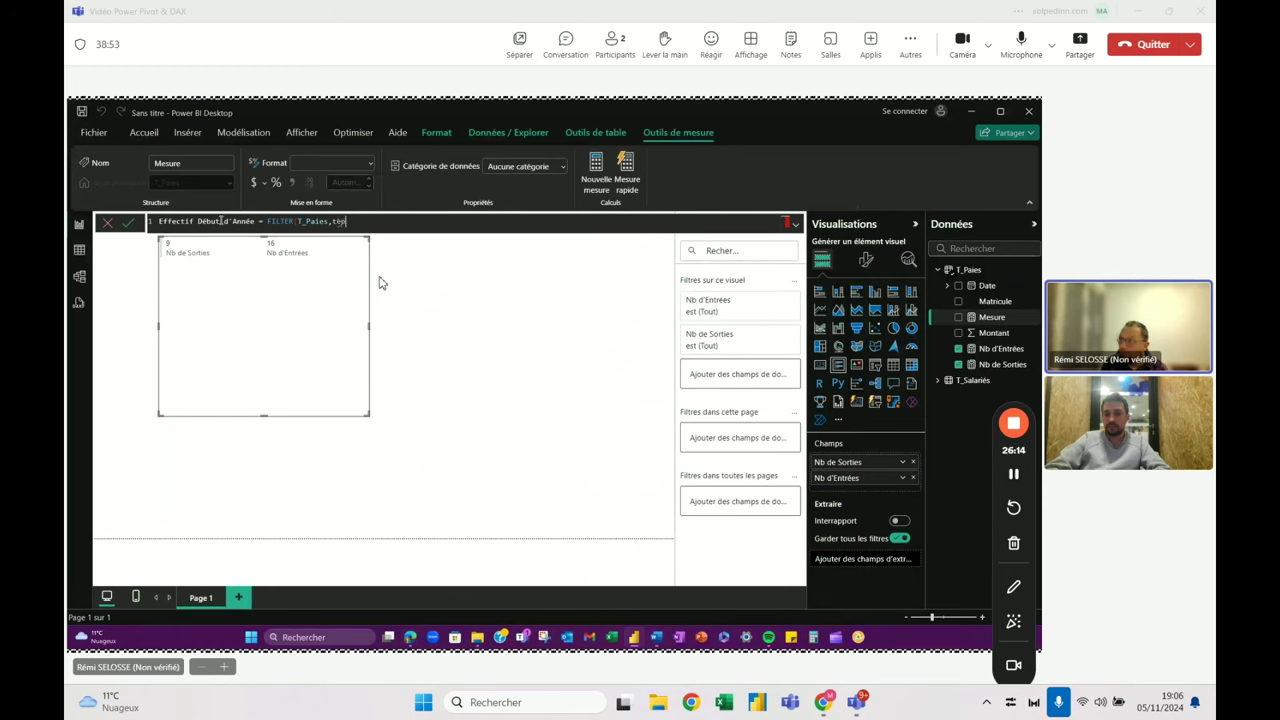
key("BackSpace")
type("_")
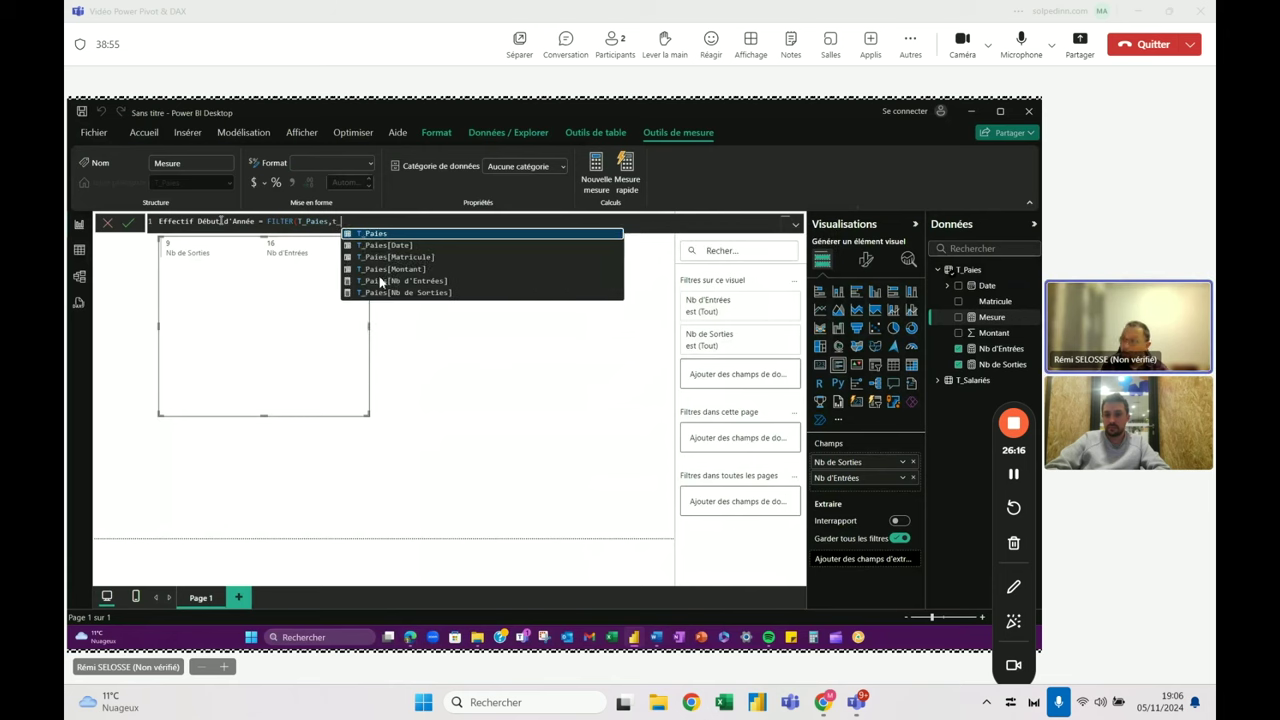
Complete the condition T_Paies[Date]=MIN(T_Paies[Date]) and commit the formula.
key("Down")
key("Tab")
type("]")
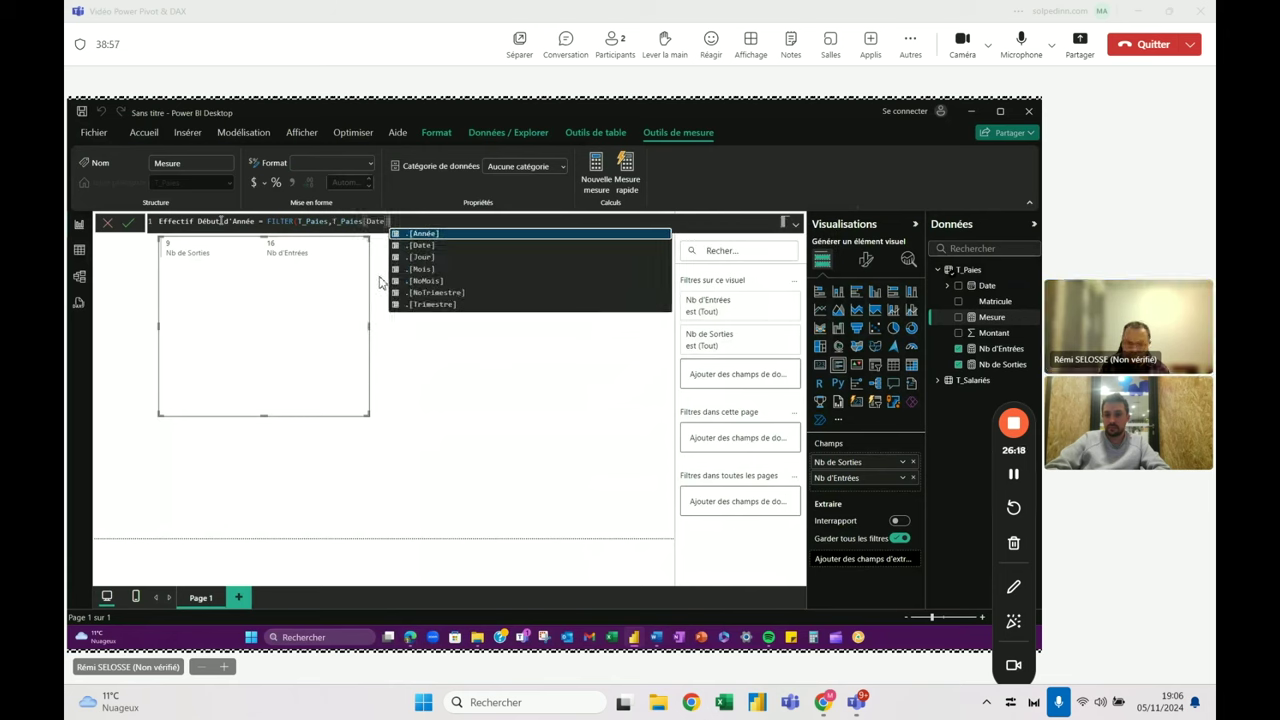
type("=MI")
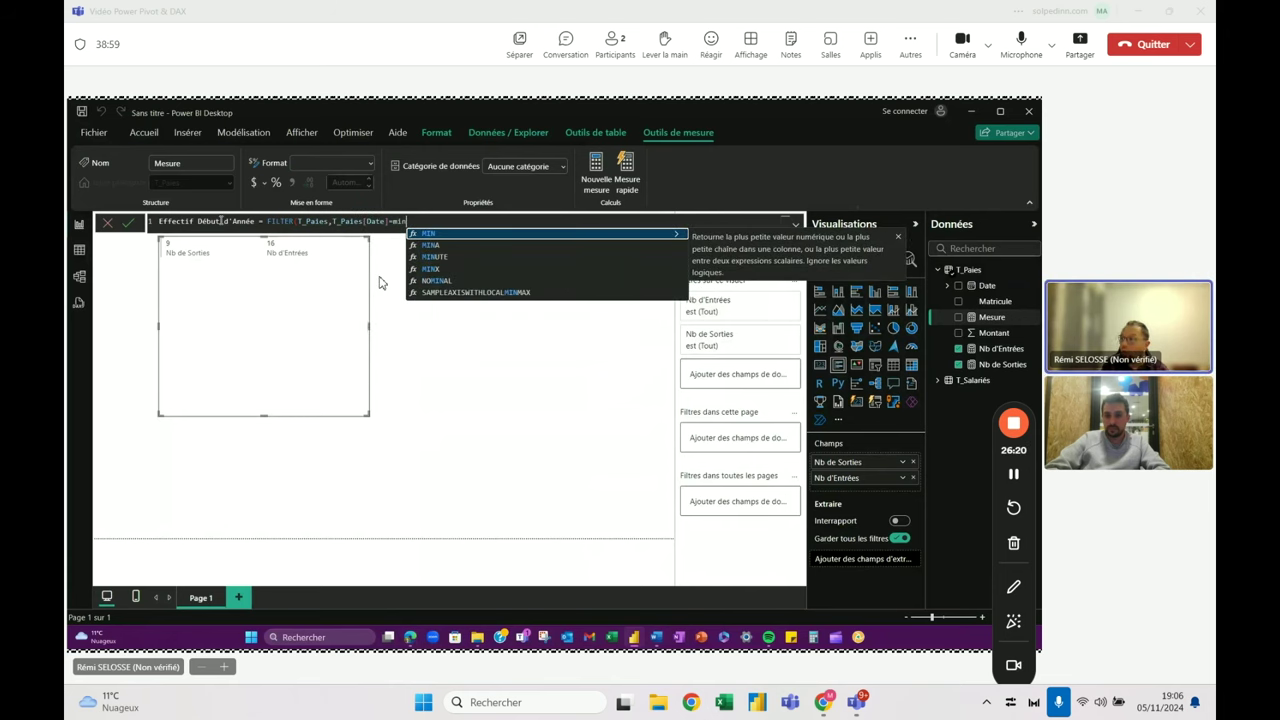
type("N(t_")
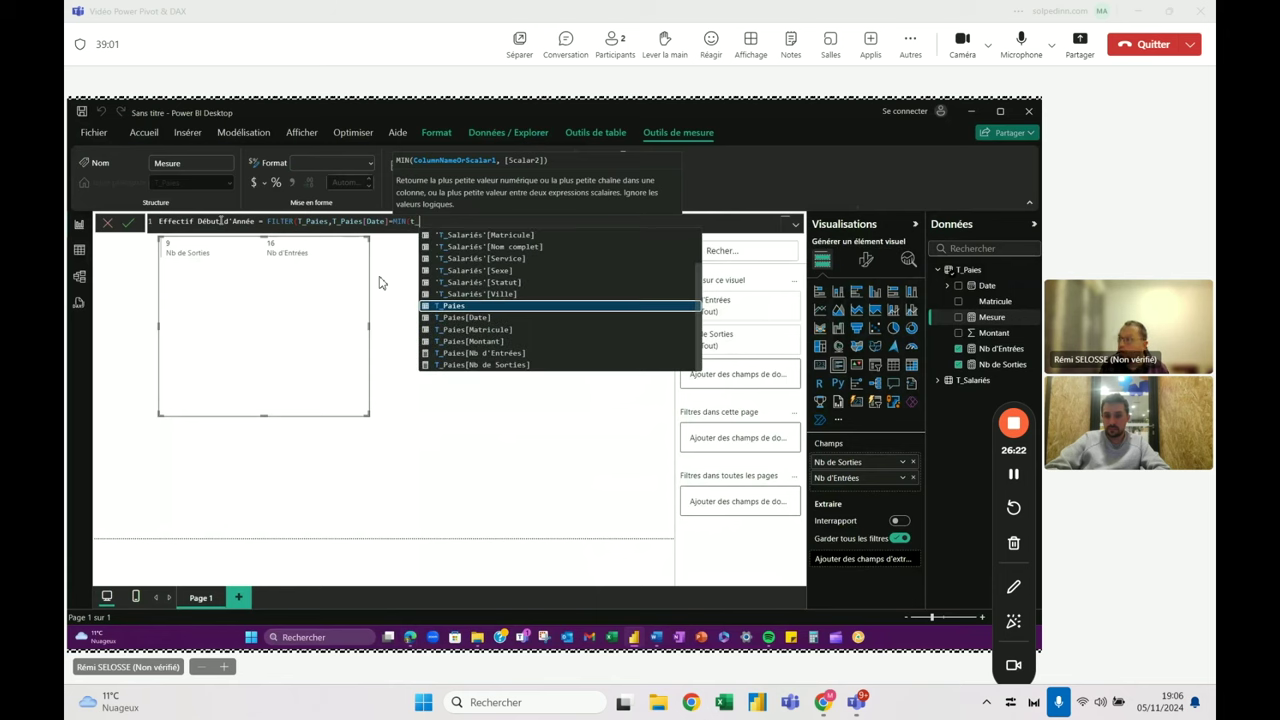
key("Down")
key("Tab")
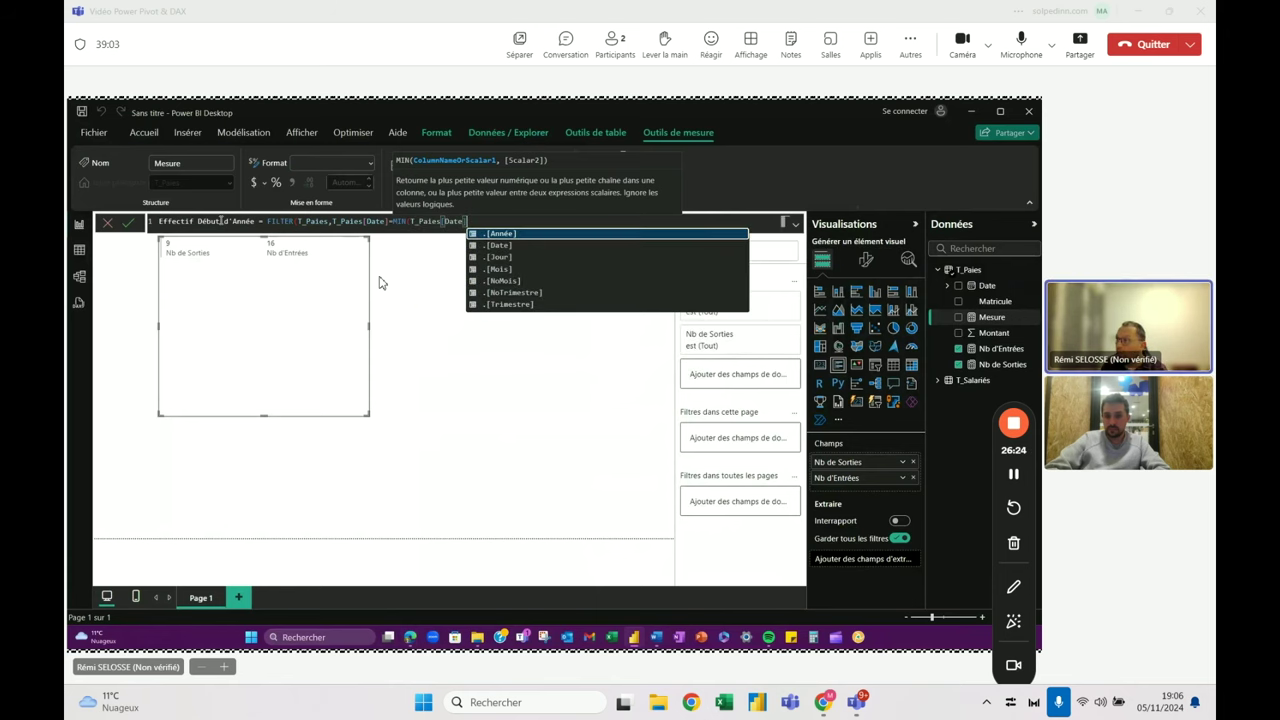
type(")")
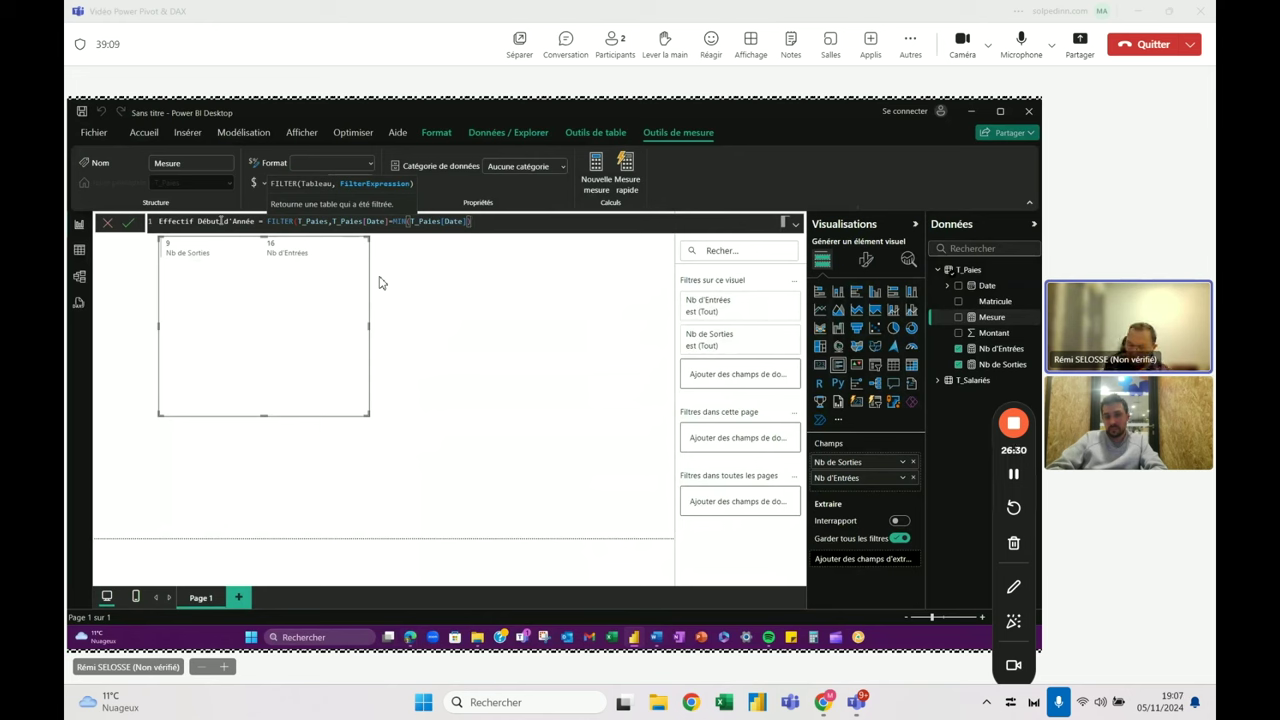
type(")")
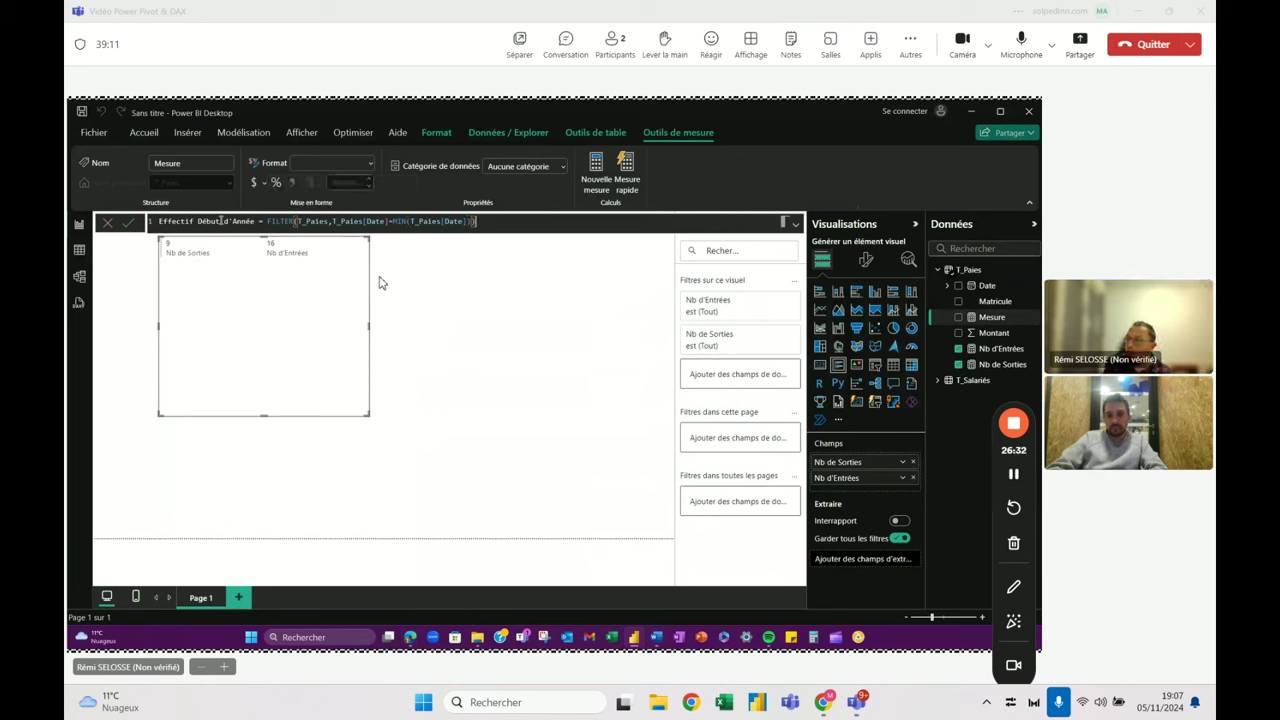
key("Return")
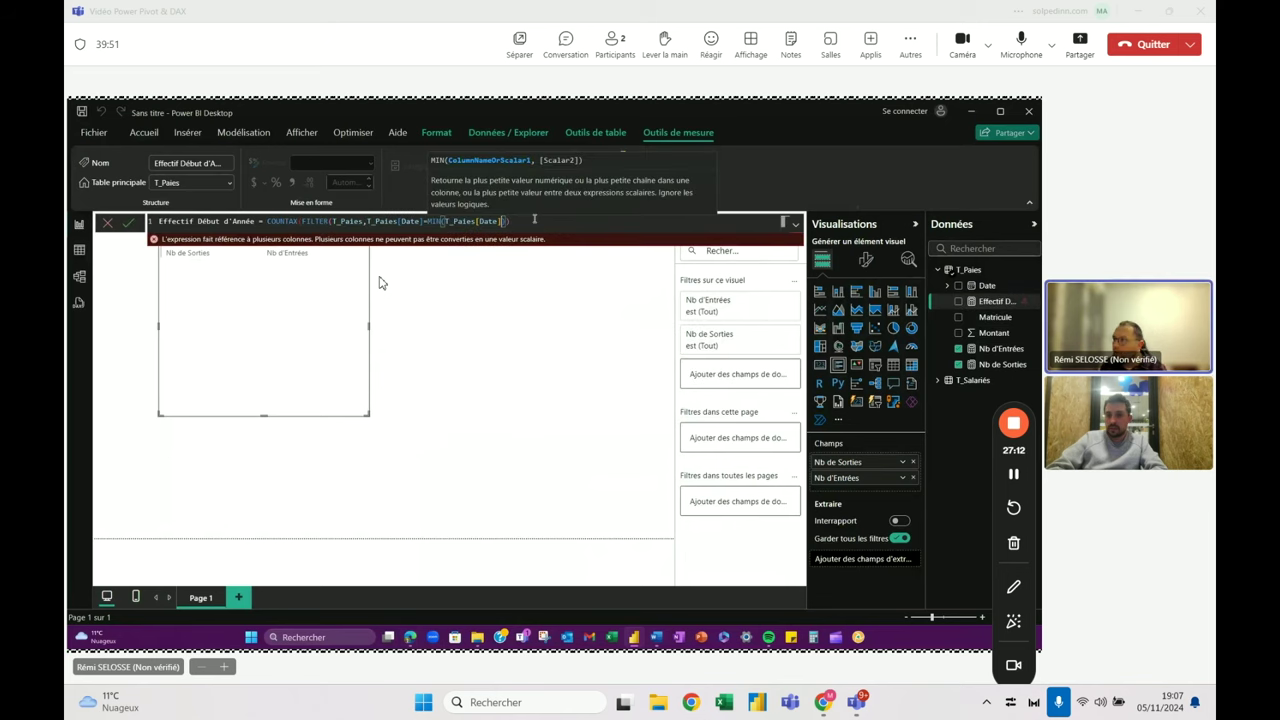
Add T_Paies[Date] as the counted column and commit the corrected COUNTAX measure.
key("Right")
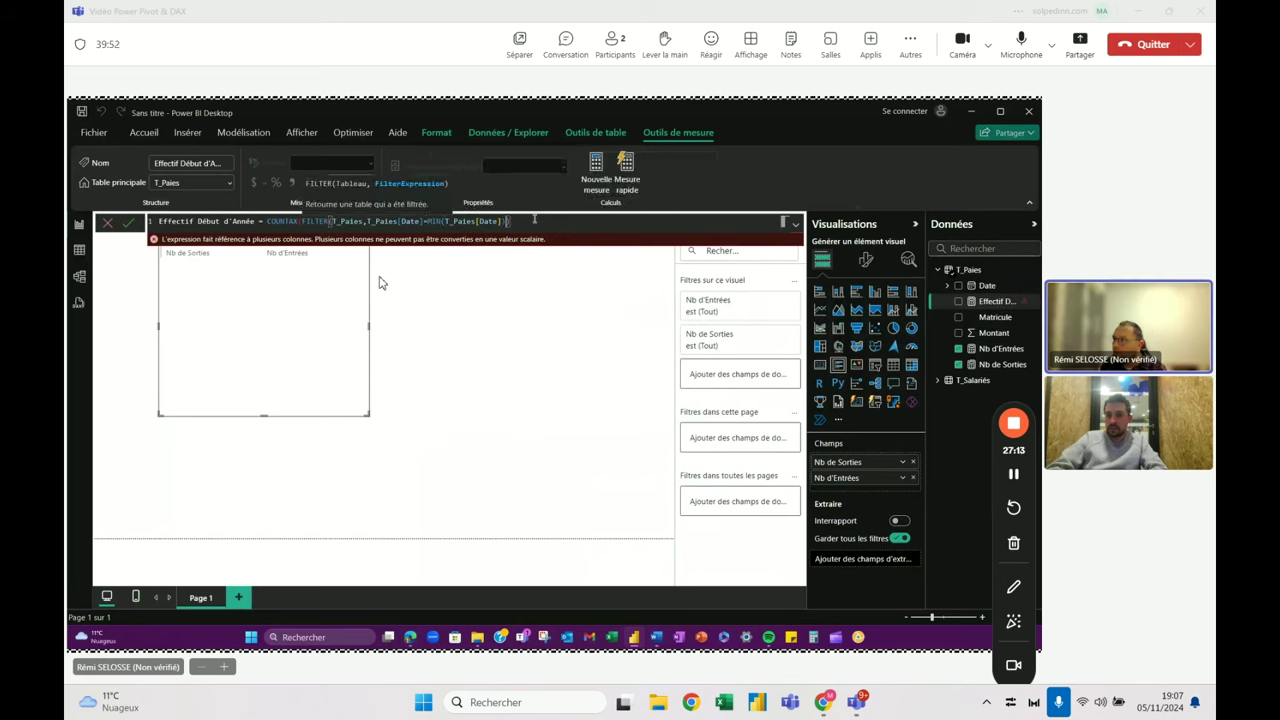
type(",")
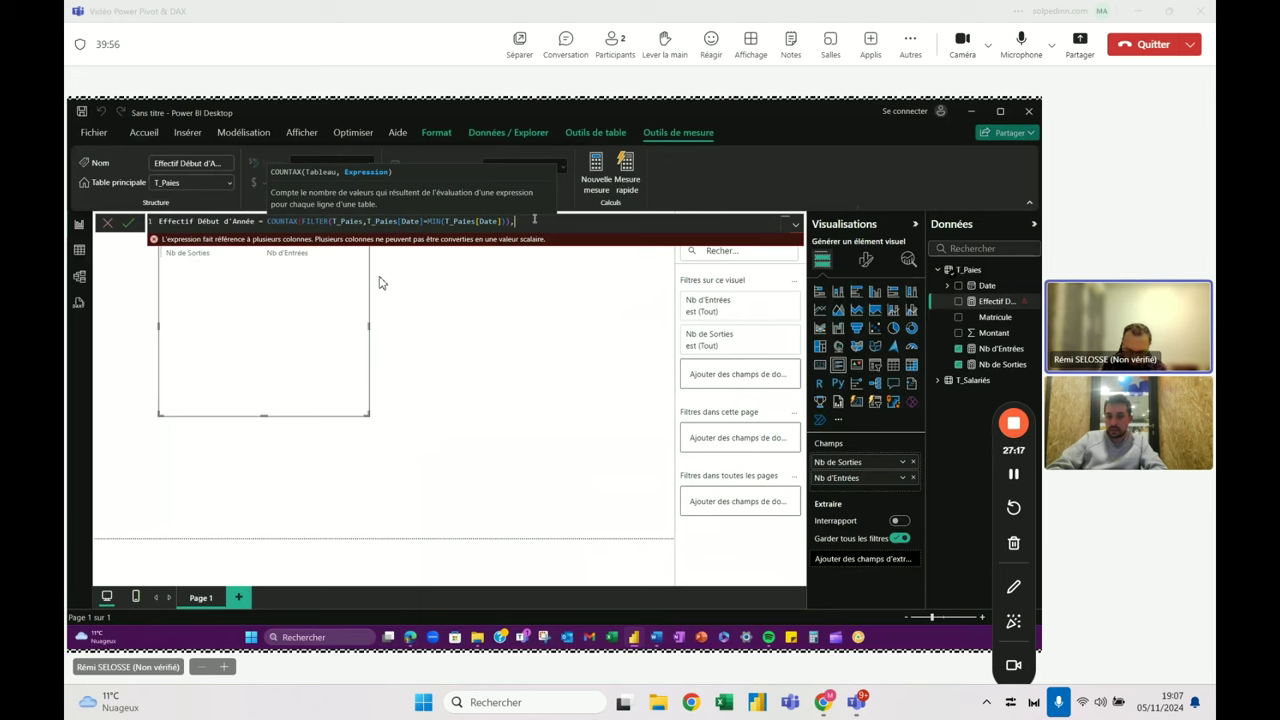
type("date")
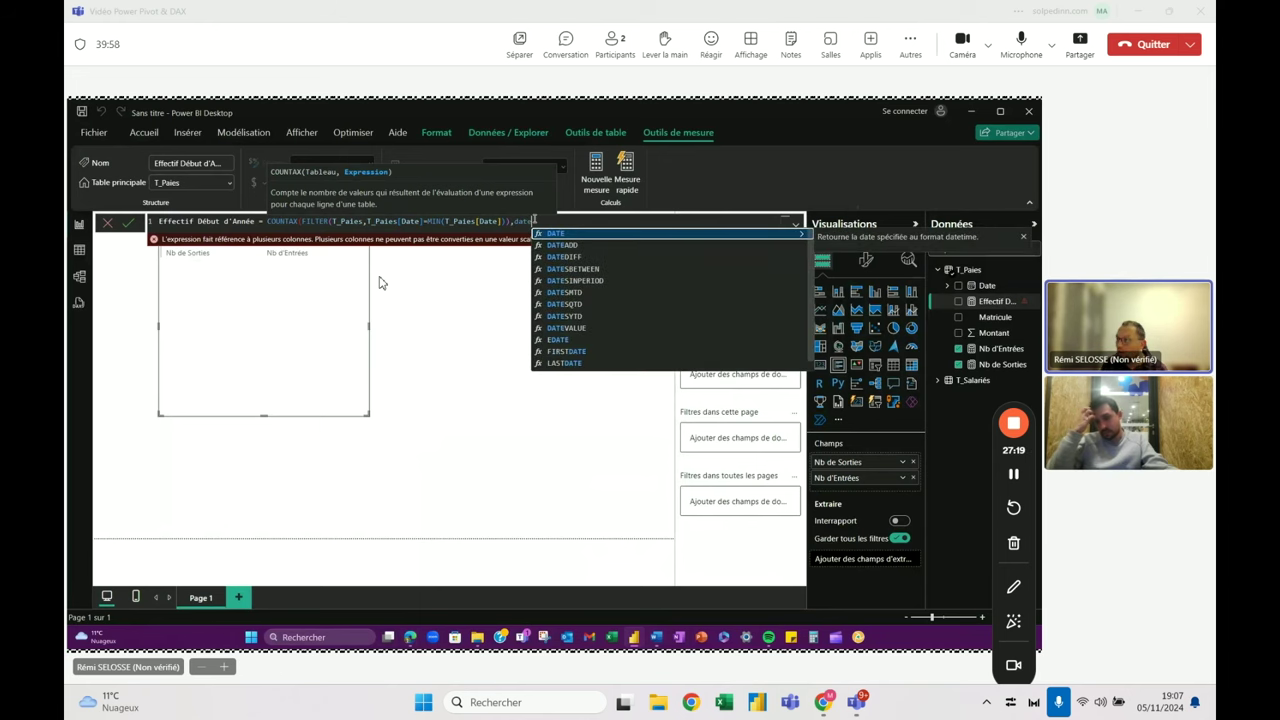
key("BackSpace")
key("BackSpace")
key("BackSpace")
key("BackSpace")
type("t_")
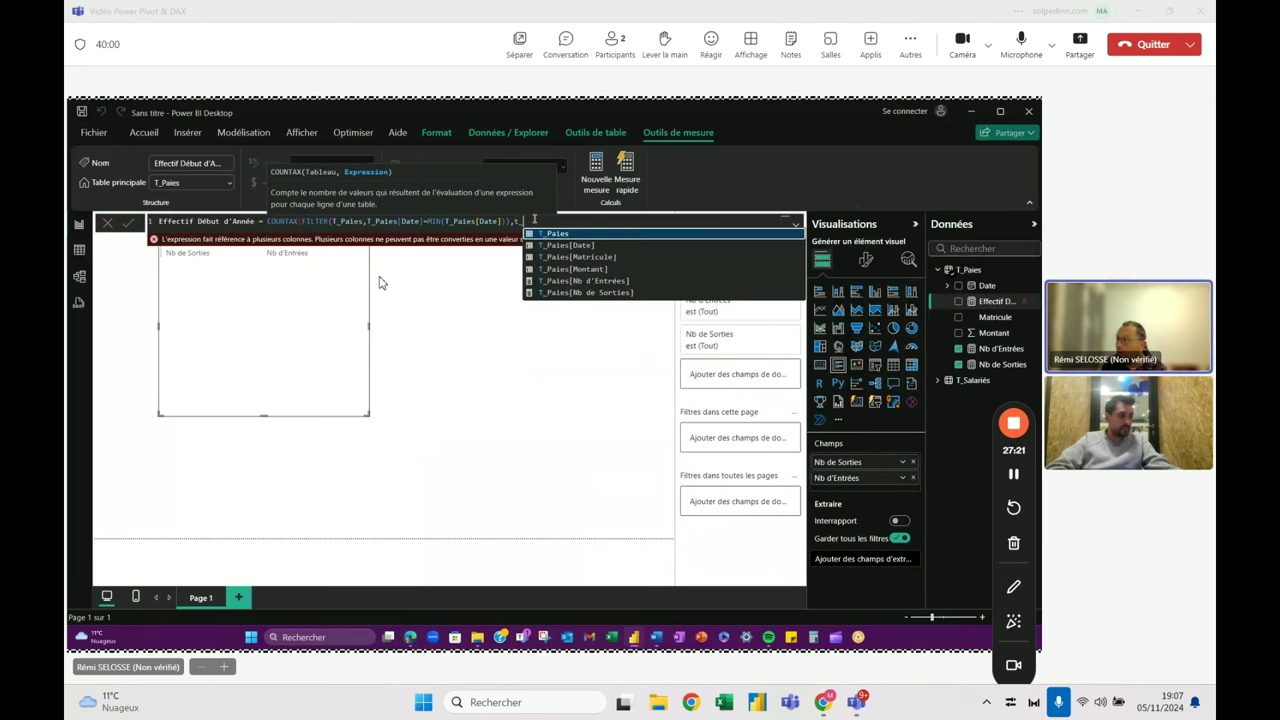
key("Down")
key("Tab")
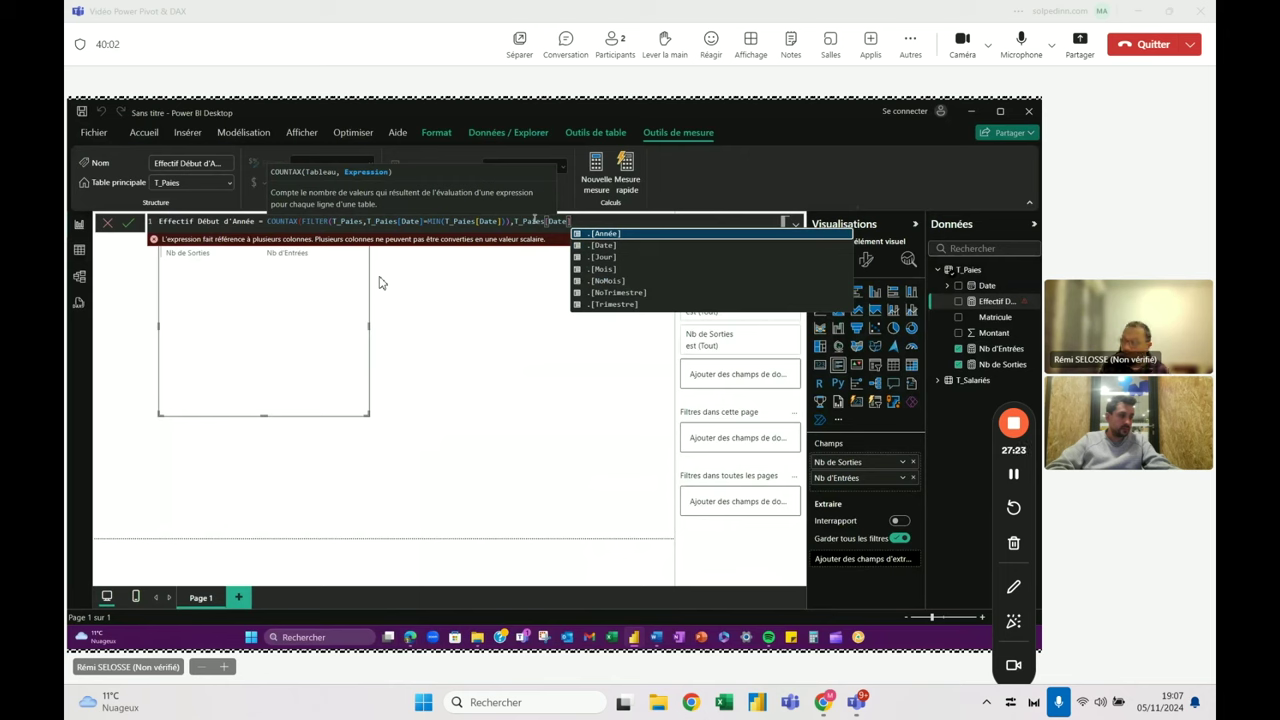
type("])")
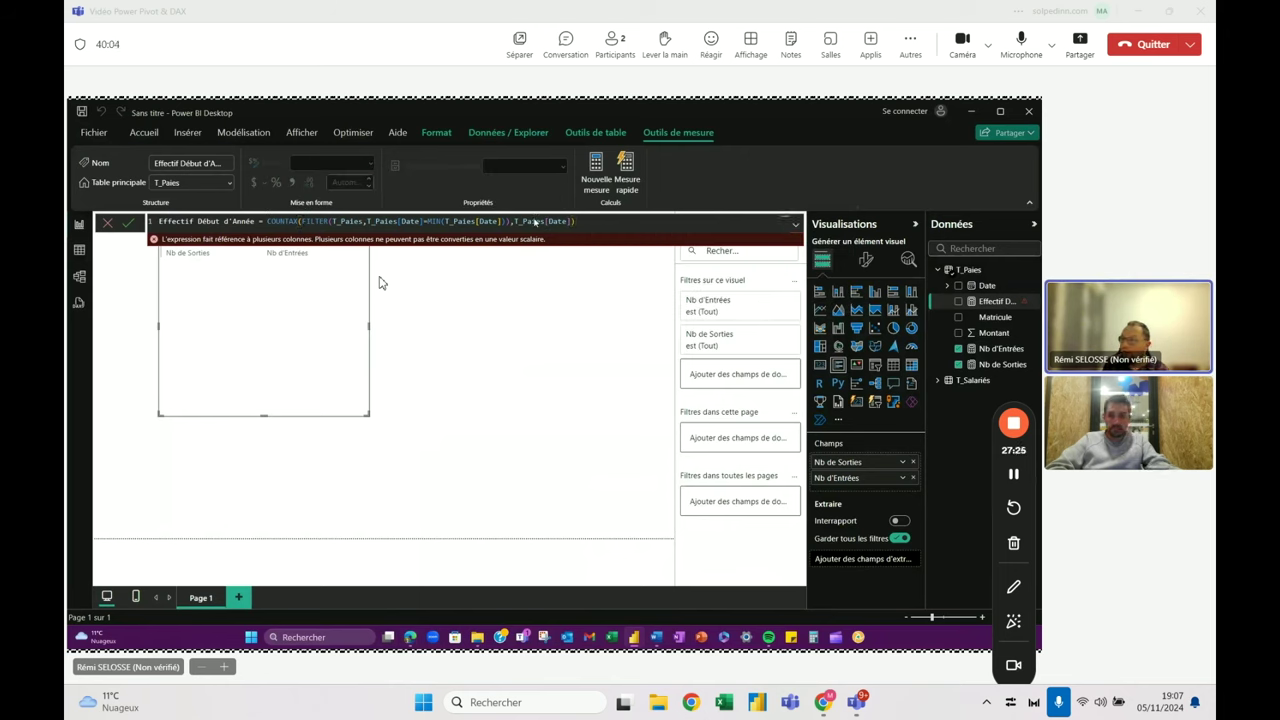
key("Return")
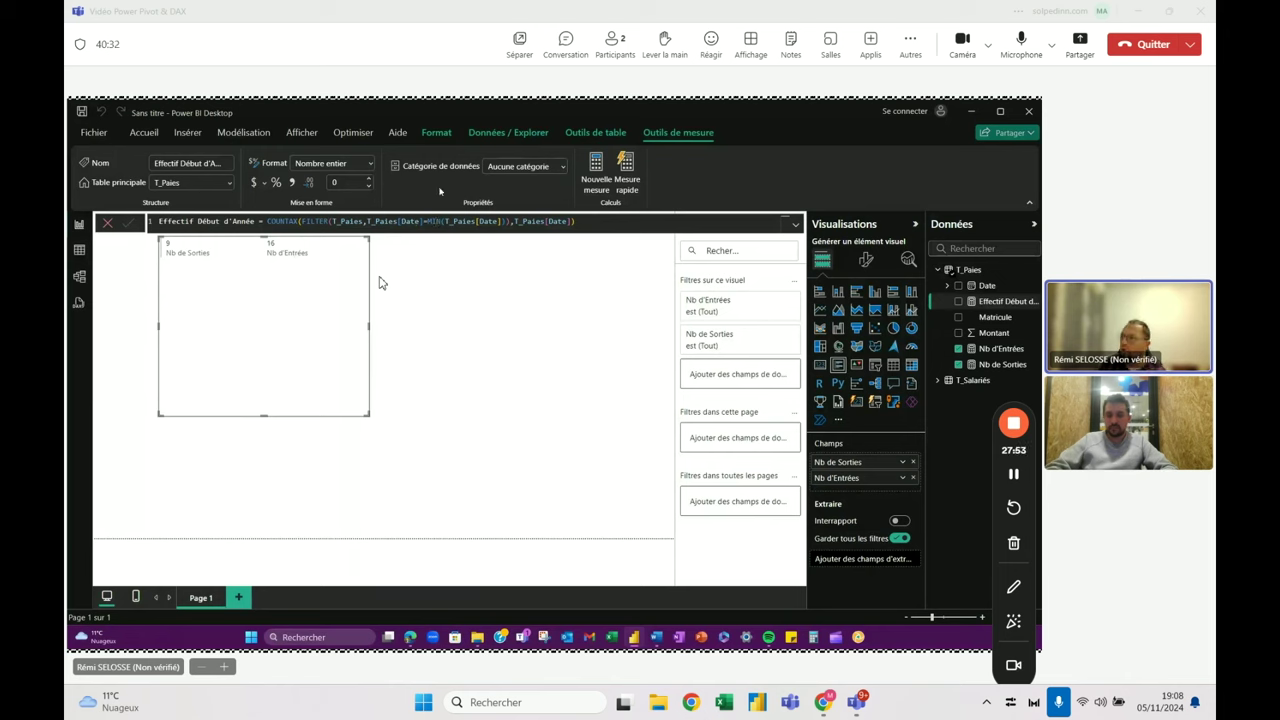
mouse_move(1003, 301)
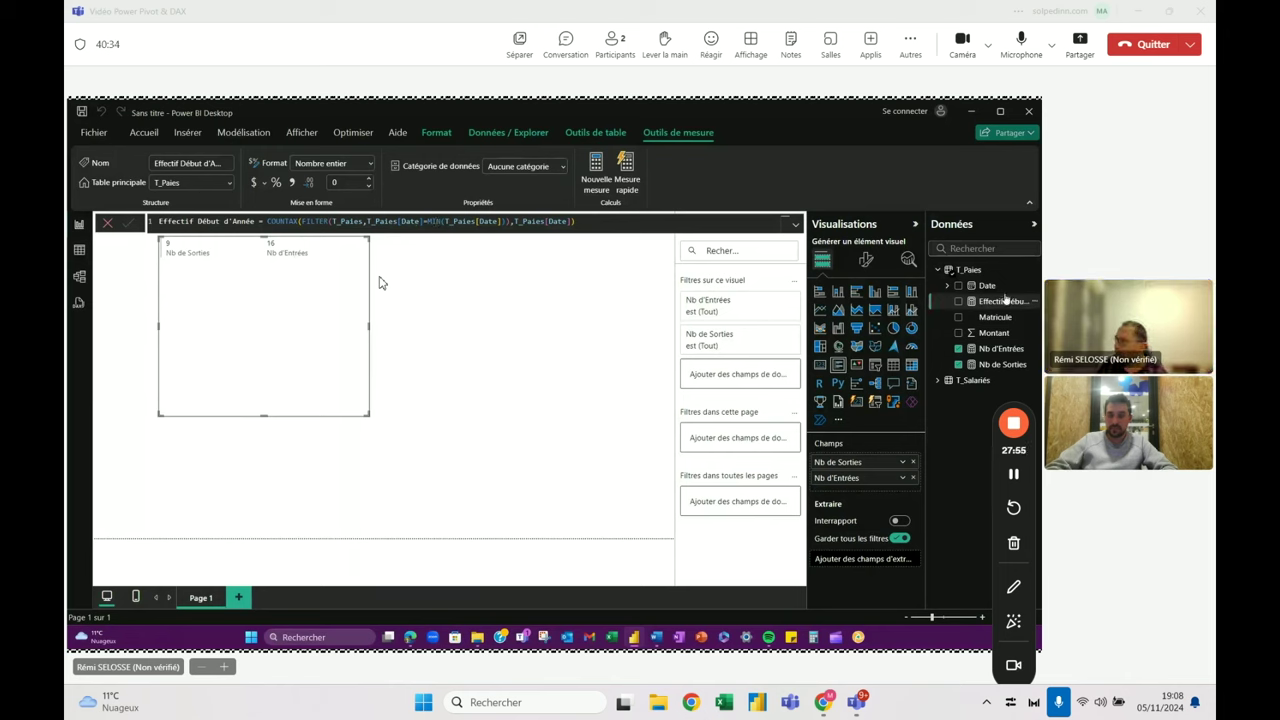
Add Effectif Début d'Année (22) to the card and widen the card for three values.
left_click(959, 301)
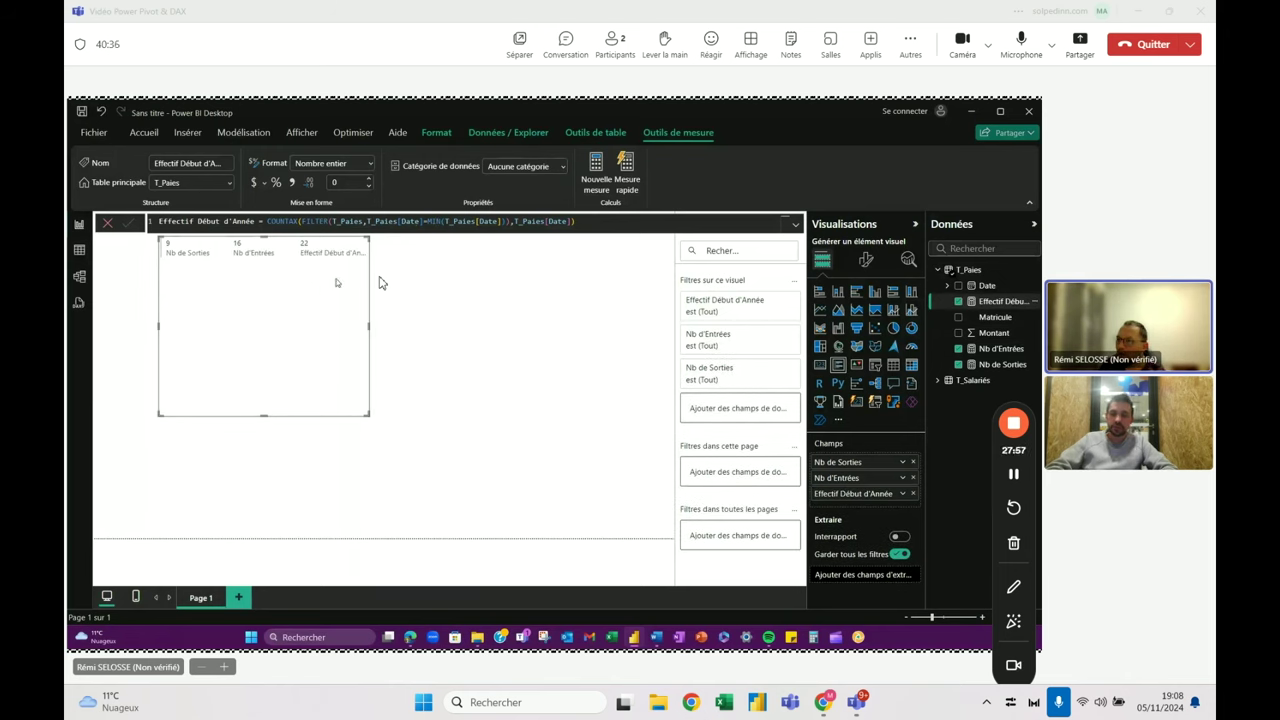
left_click_drag(369, 325, 468, 334)
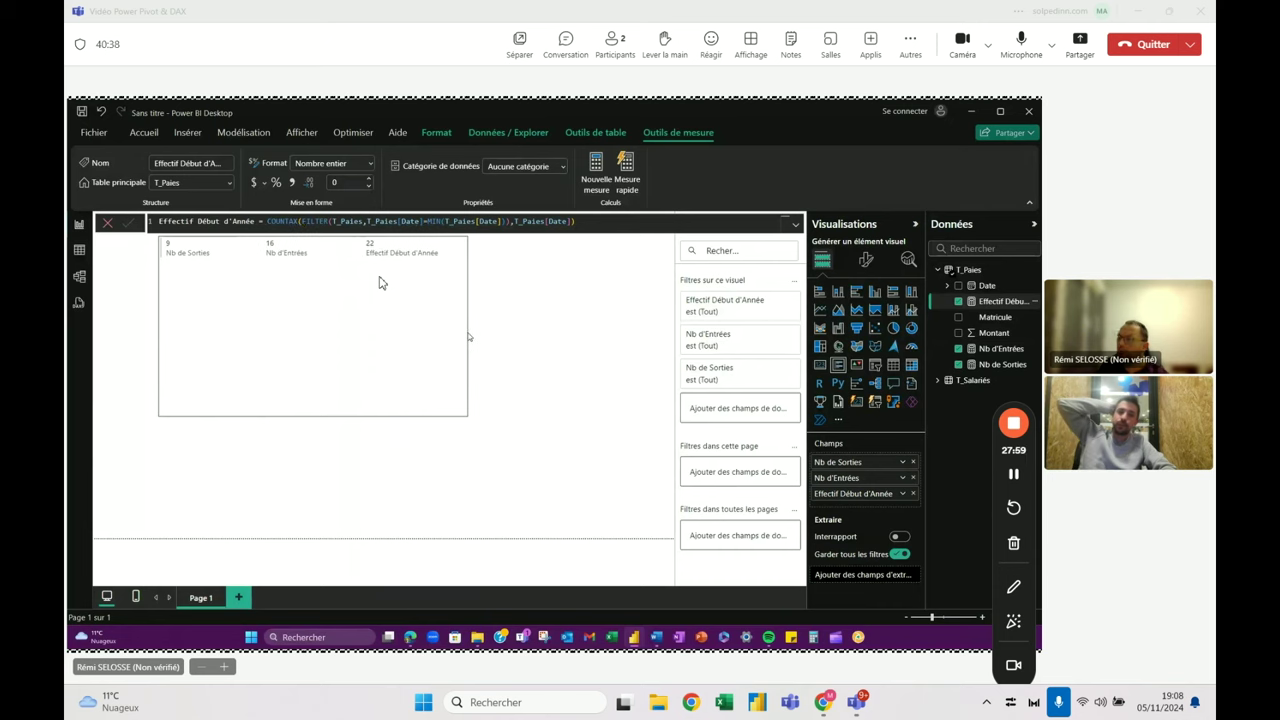
left_click(553, 285)
left_click(339, 334)
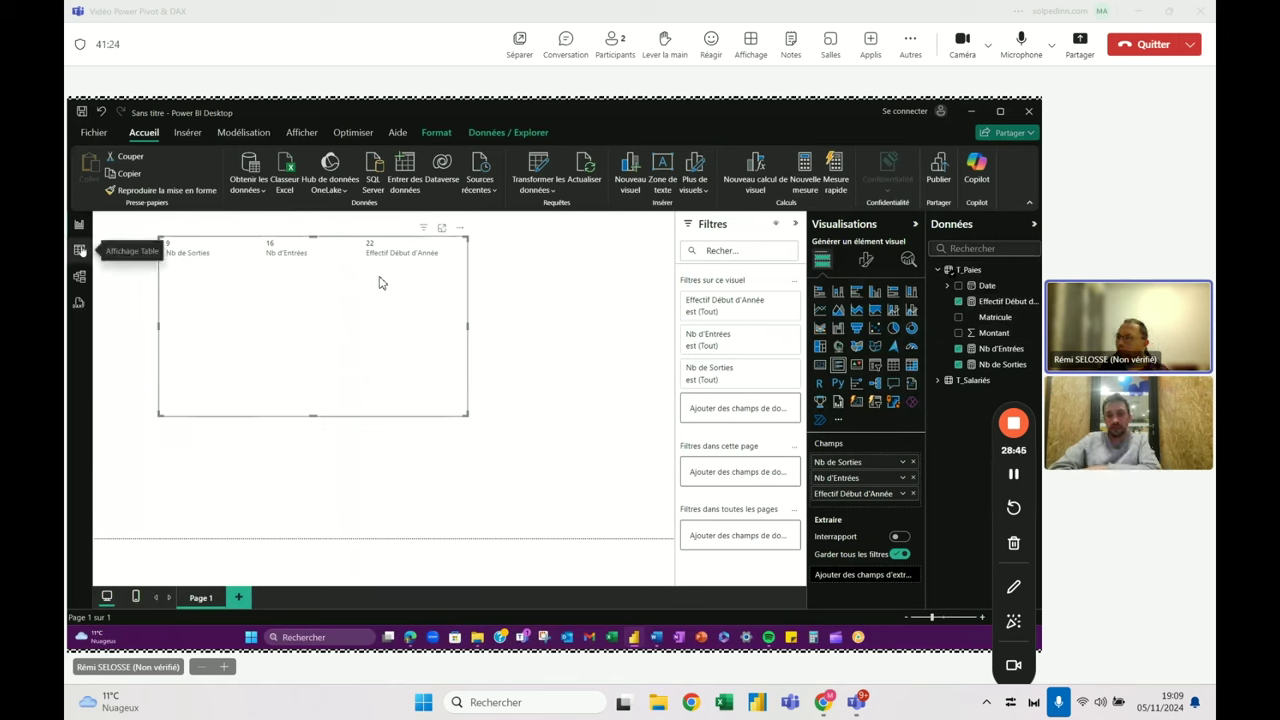
Deselect and then reselect the KPI card visual.
left_click(246, 298)
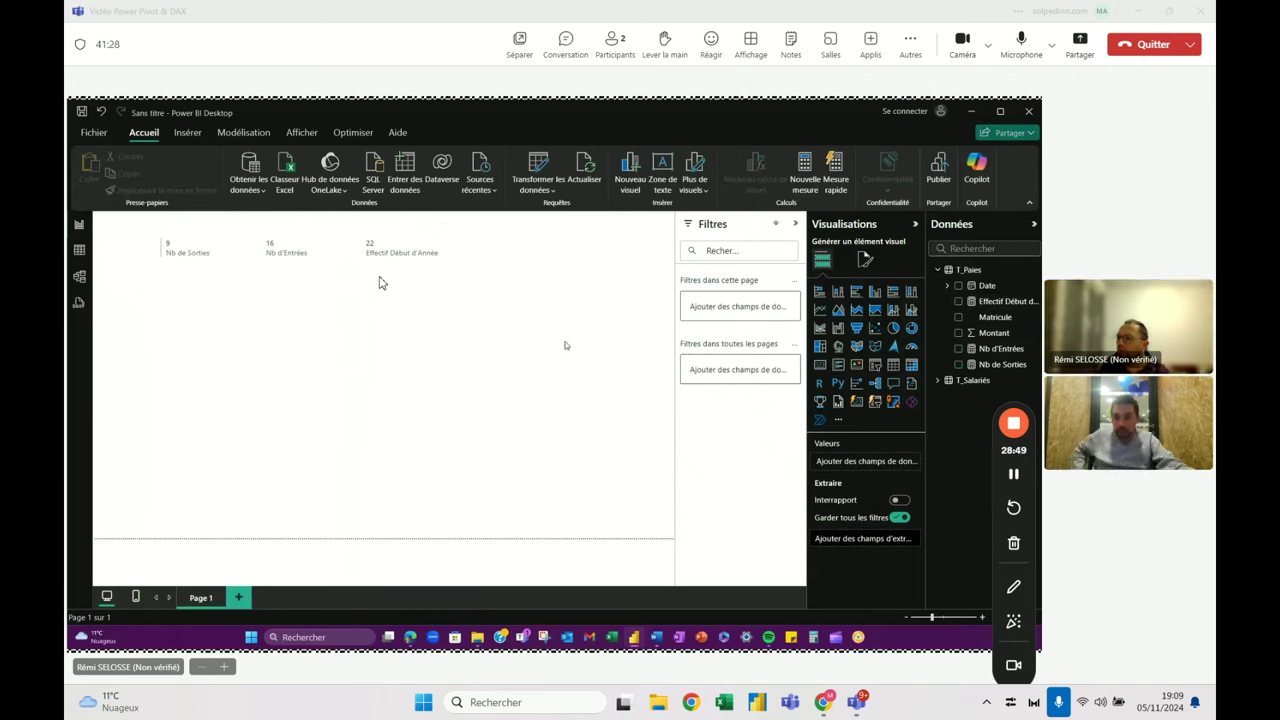
left_click(329, 327)
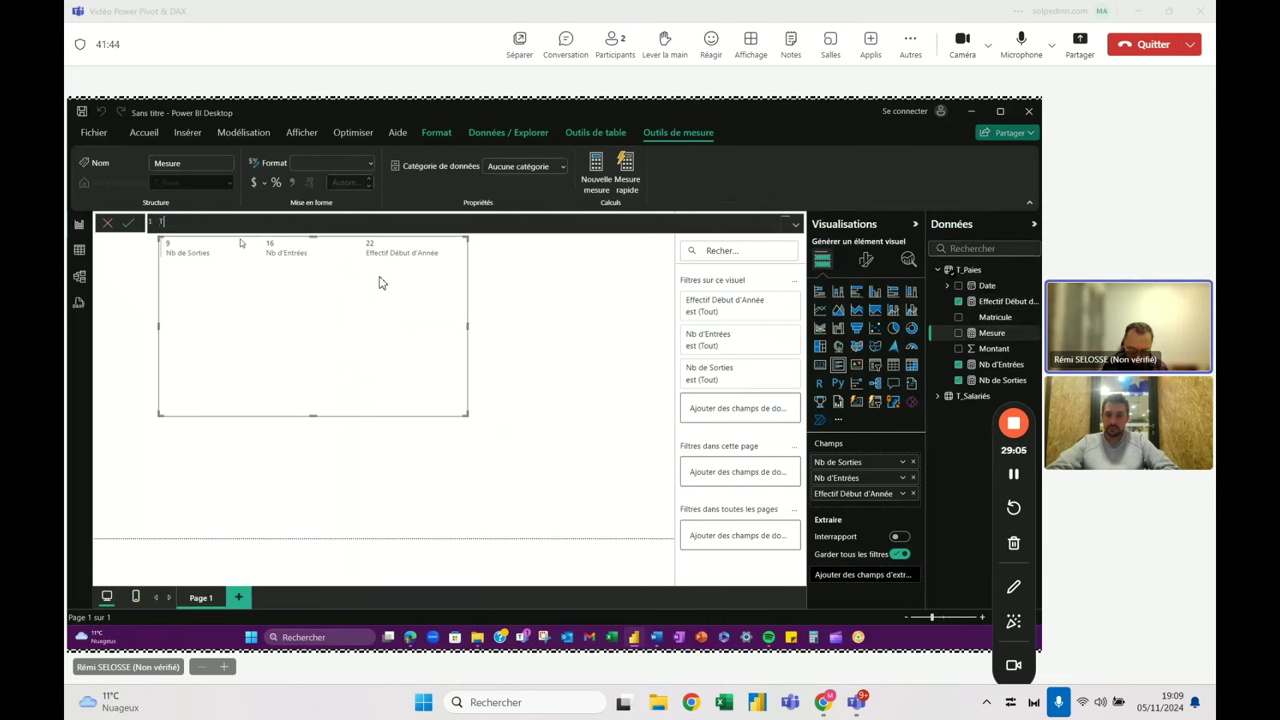
Name the measure Taux de Turn Over and start DIVIDE with [Nb d'Entrées].
type("aux de Turn")
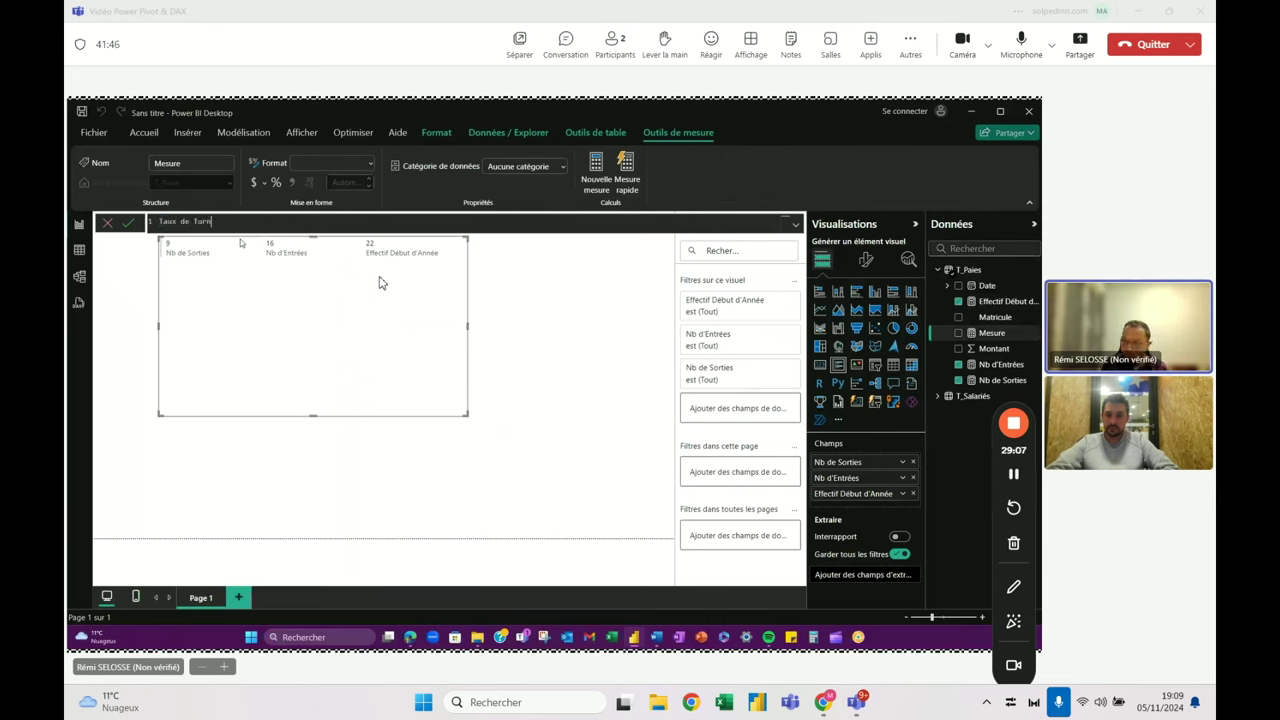
type(" Over = ")
type("divi")
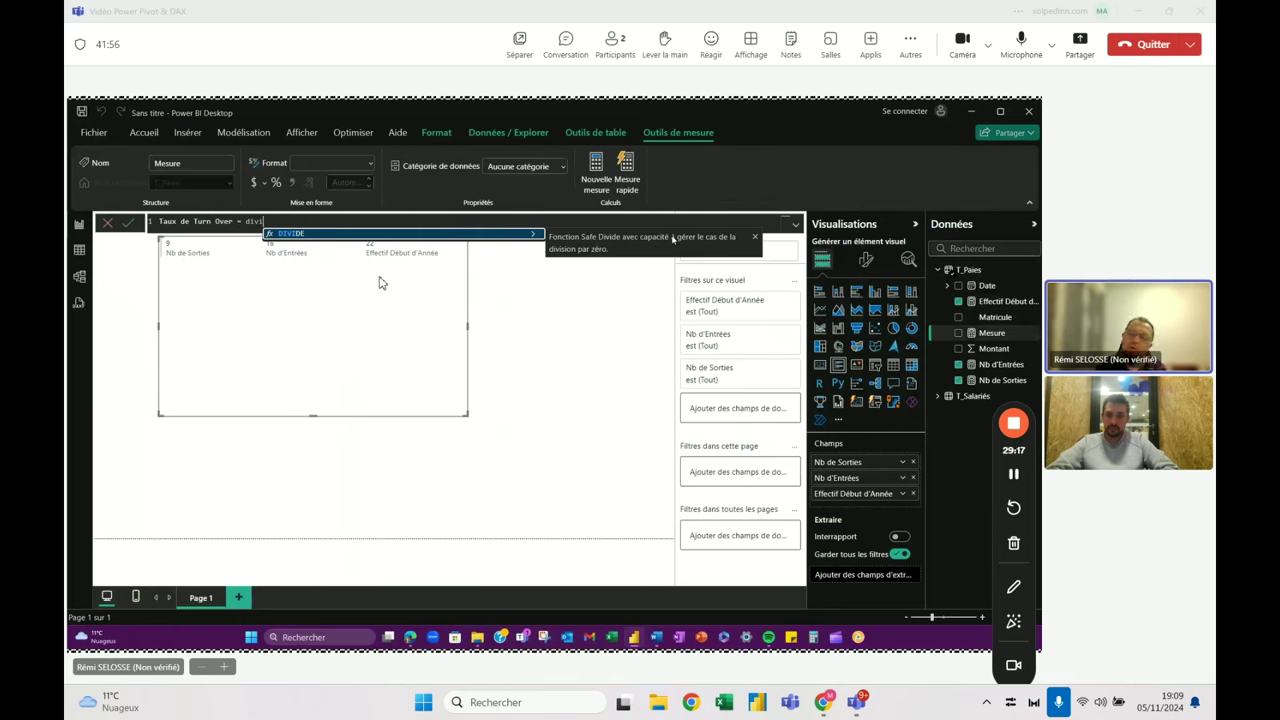
key("Tab")
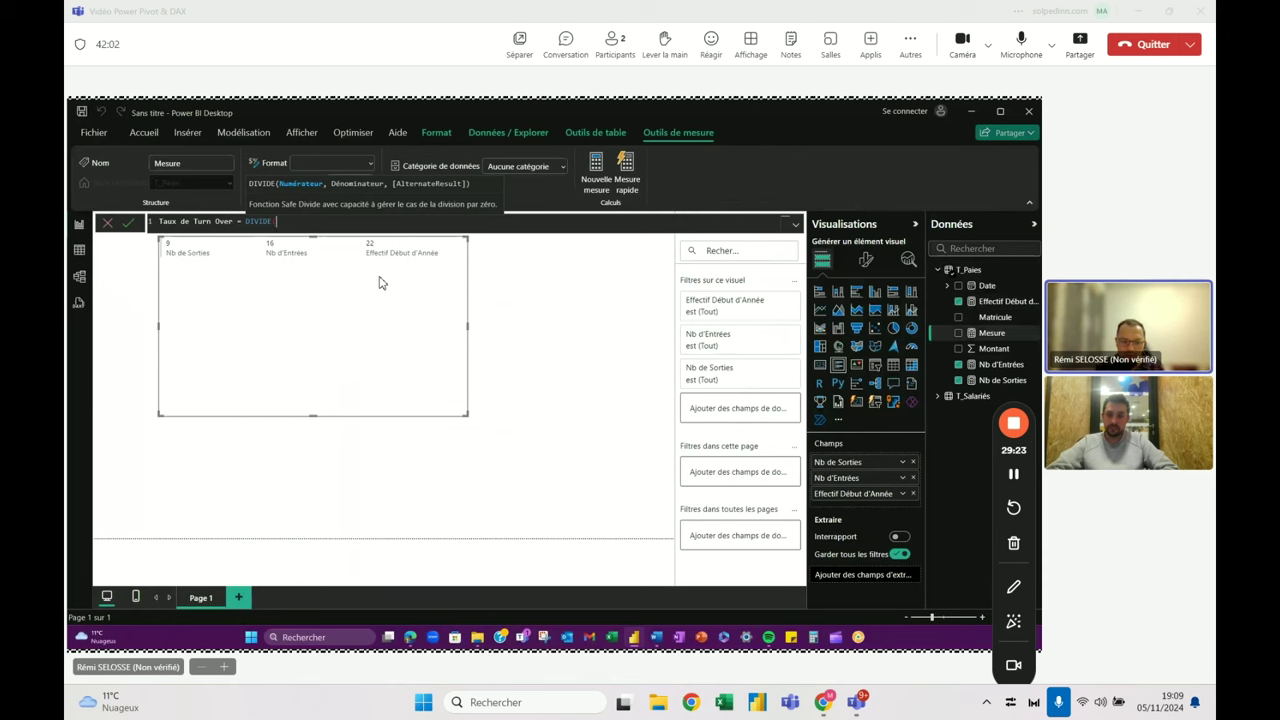
key("Escape")
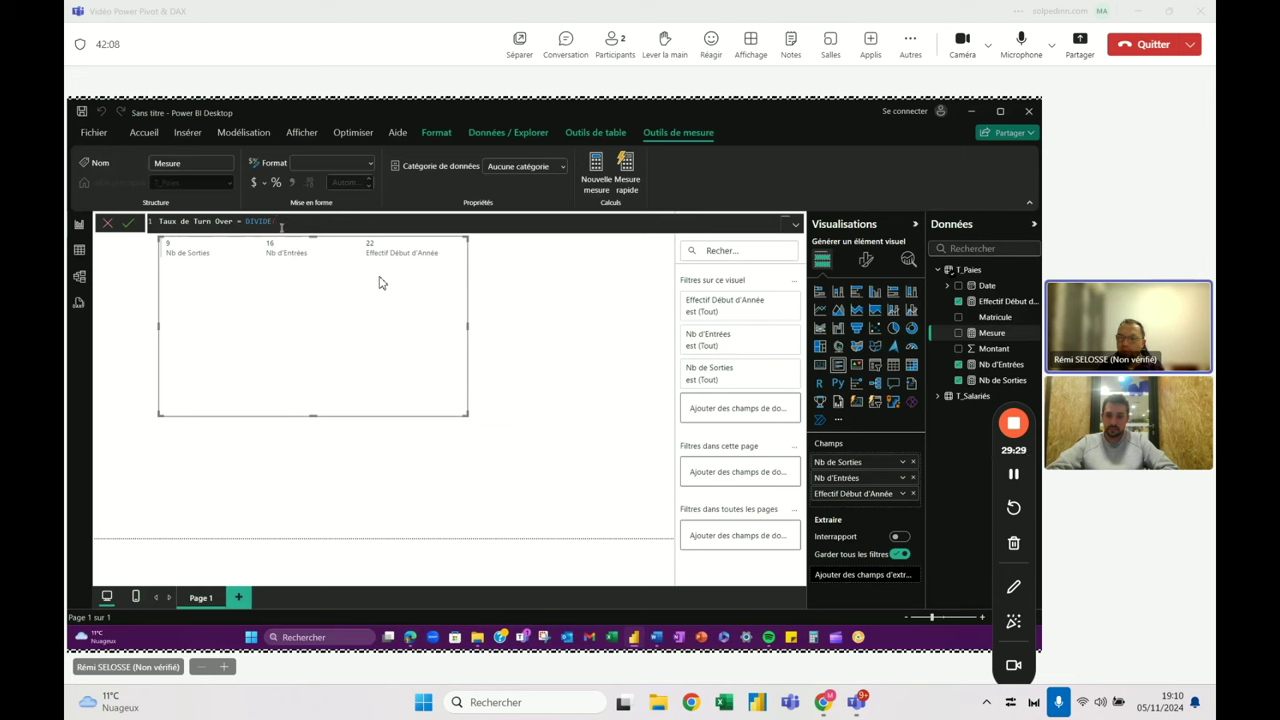
type("(")
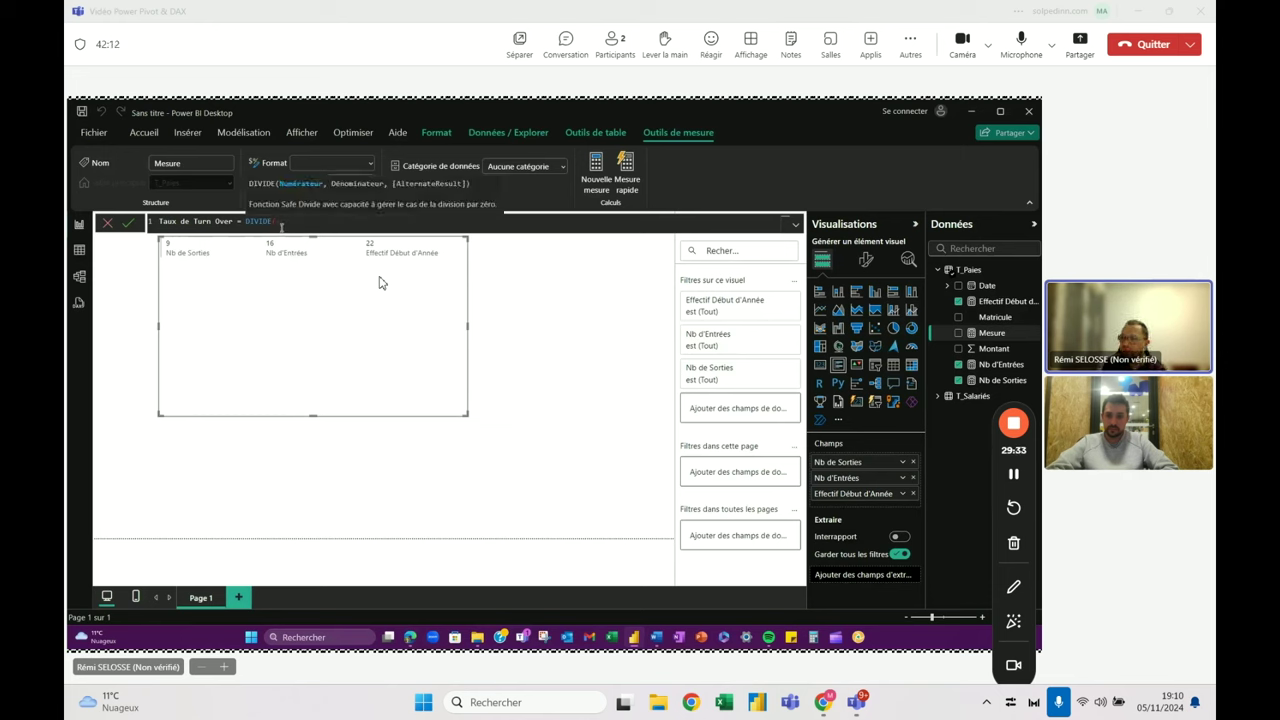
type("nb")
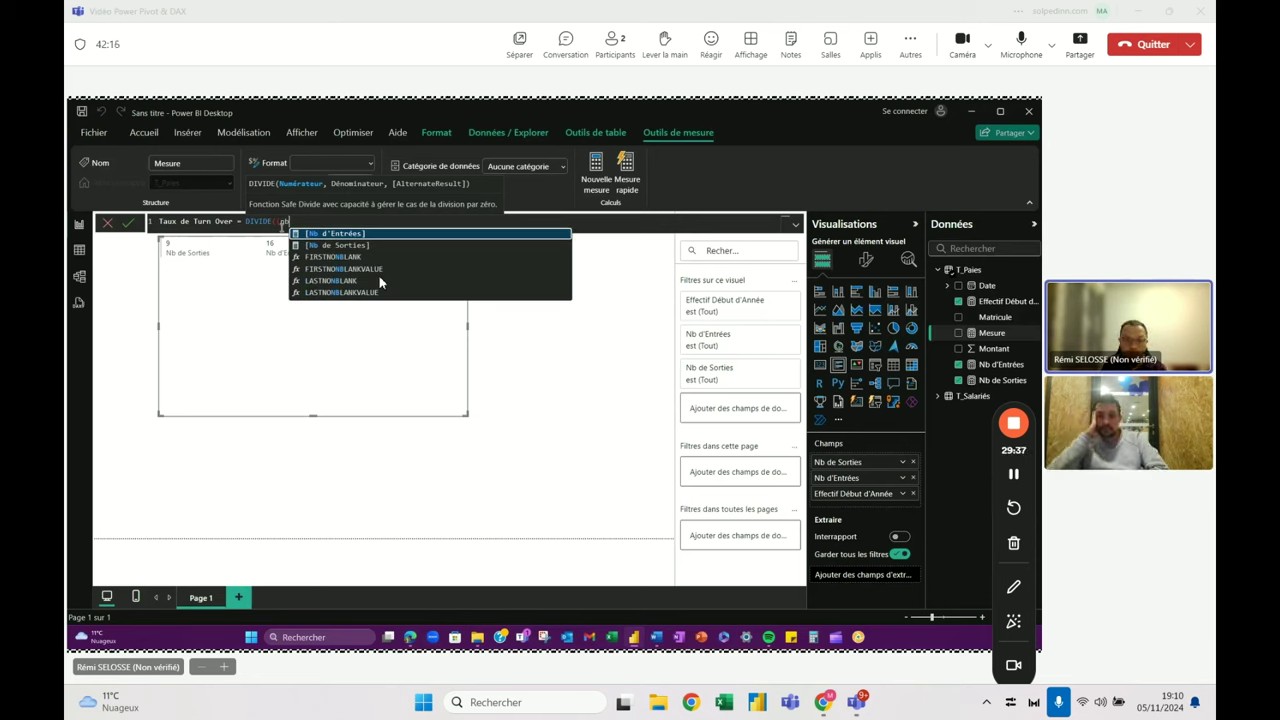
key("Tab")
Add [Nb de Sorties], halve the sum, divide by [Effectif Début d'Année], and commit.
type("+nb")
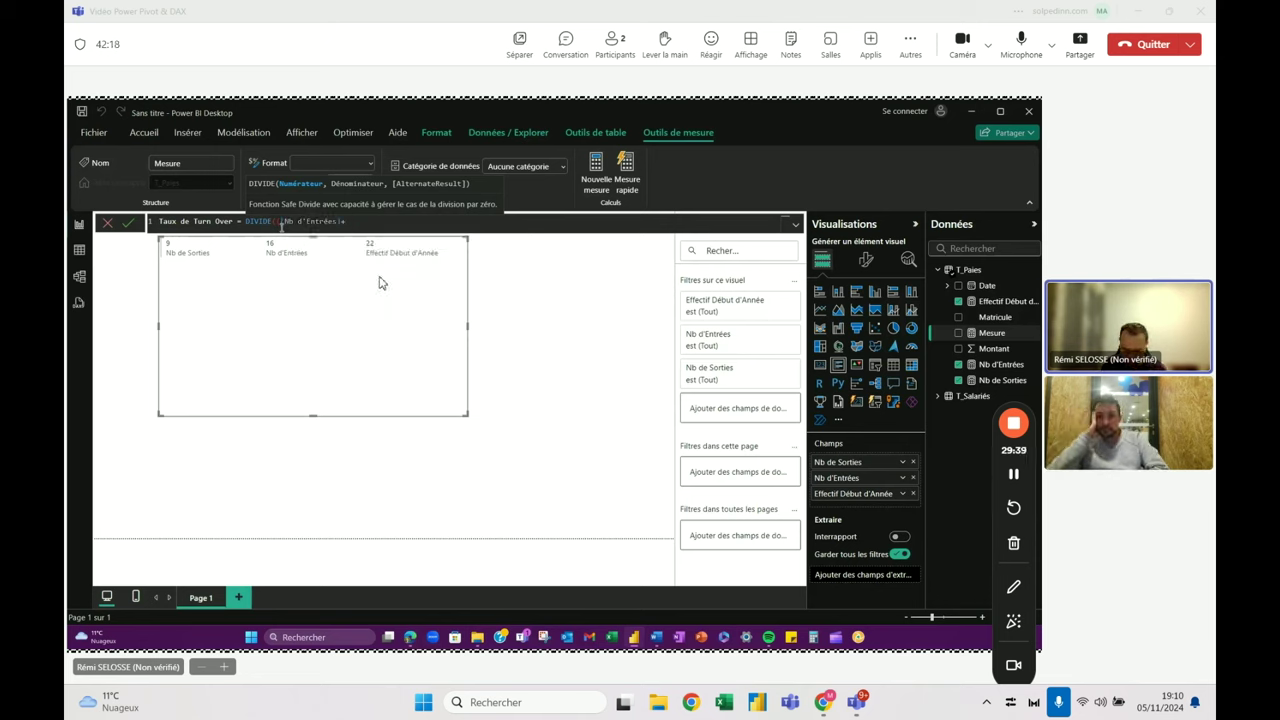
key("Down")
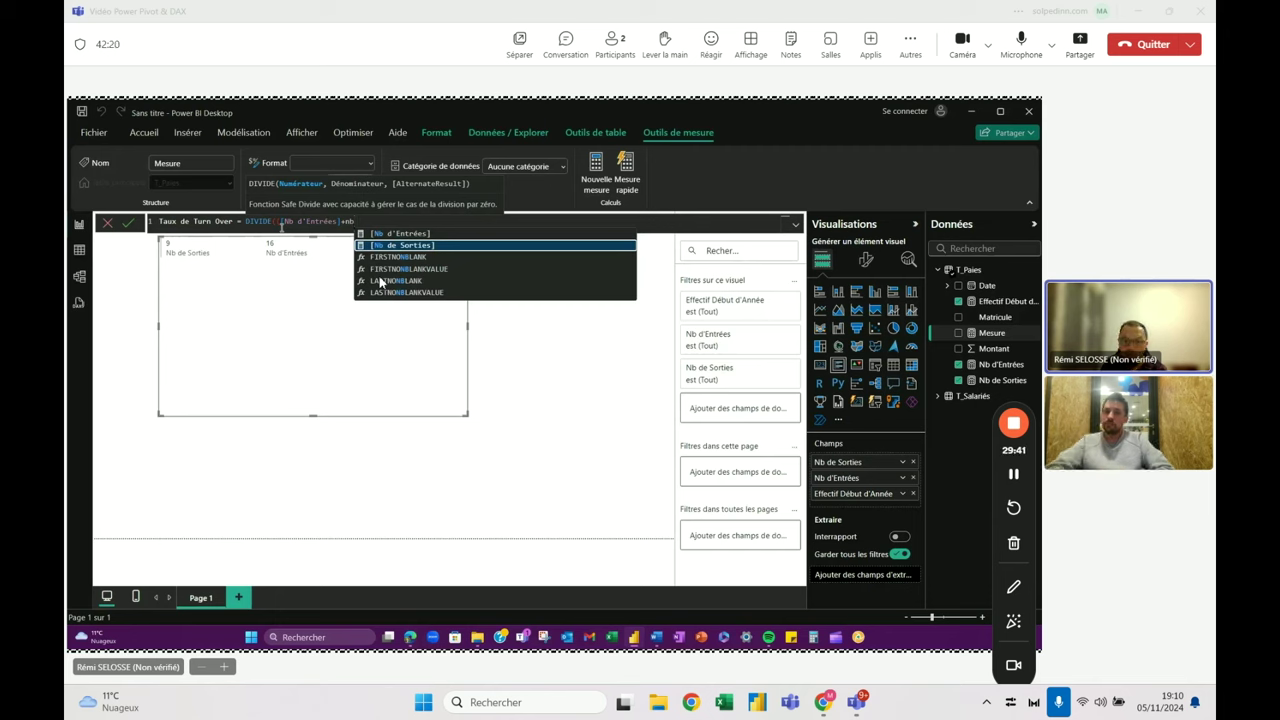
key("Tab")
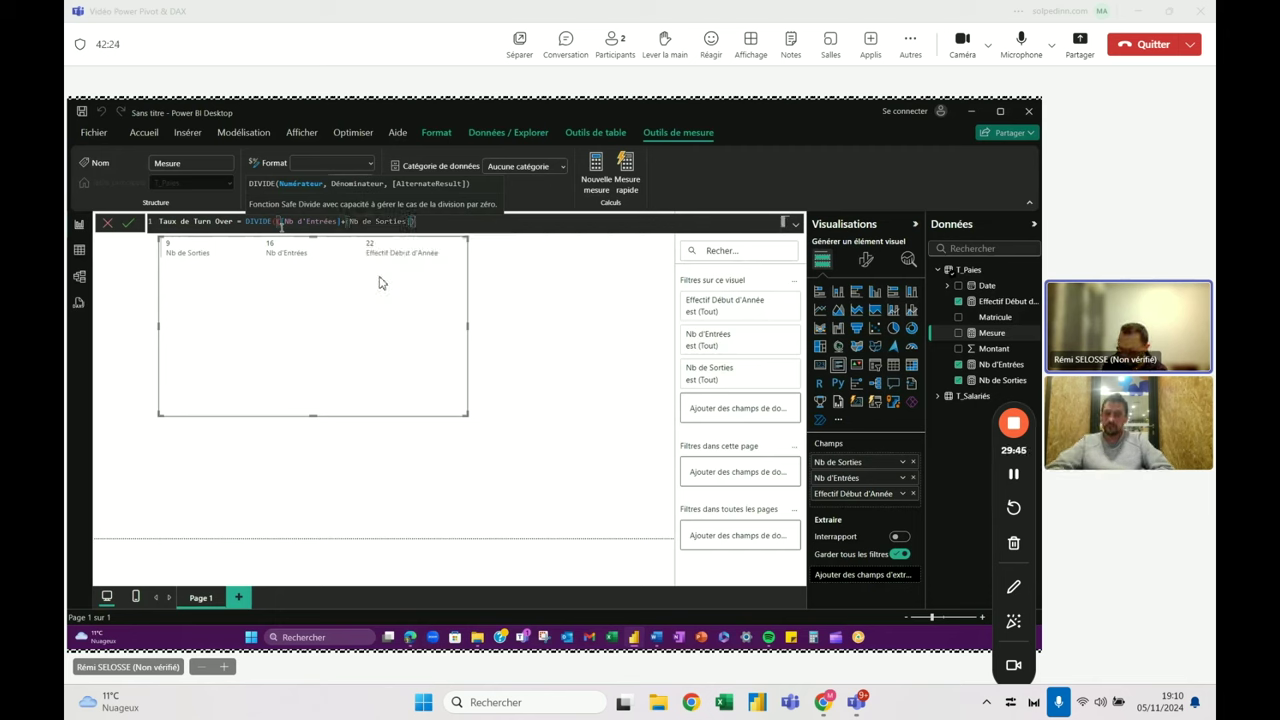
type("/")
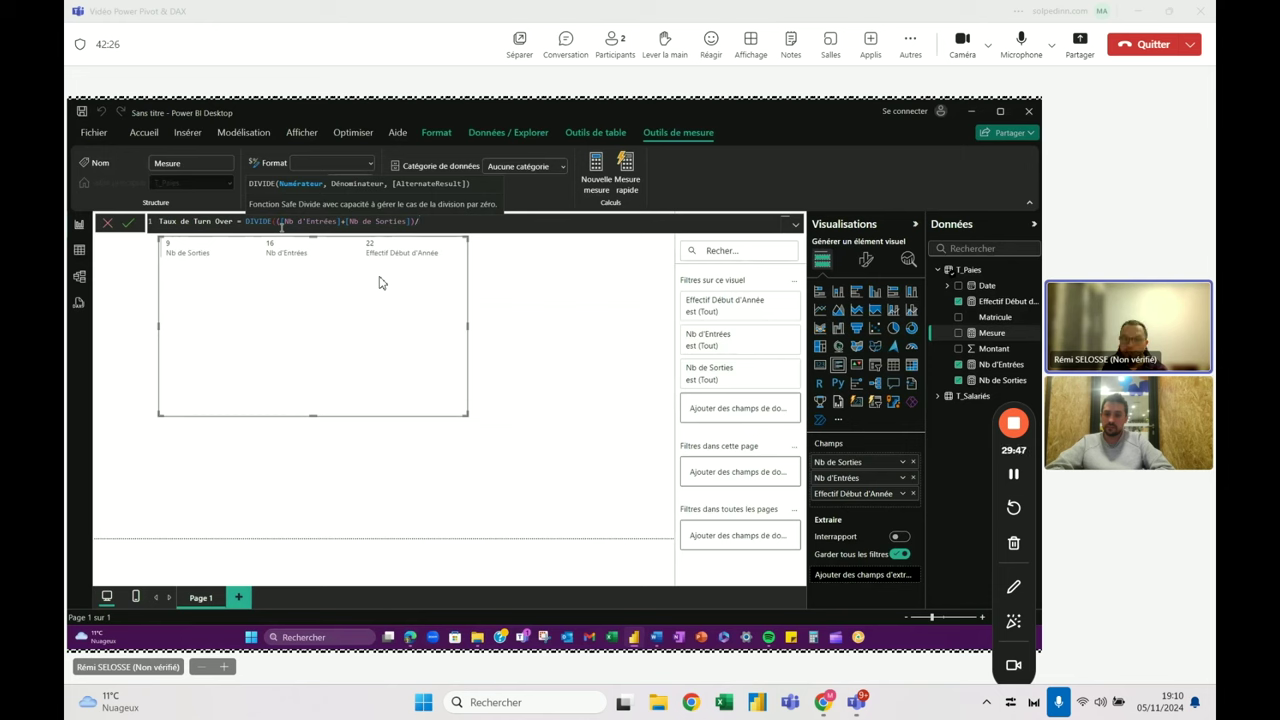
type("2")
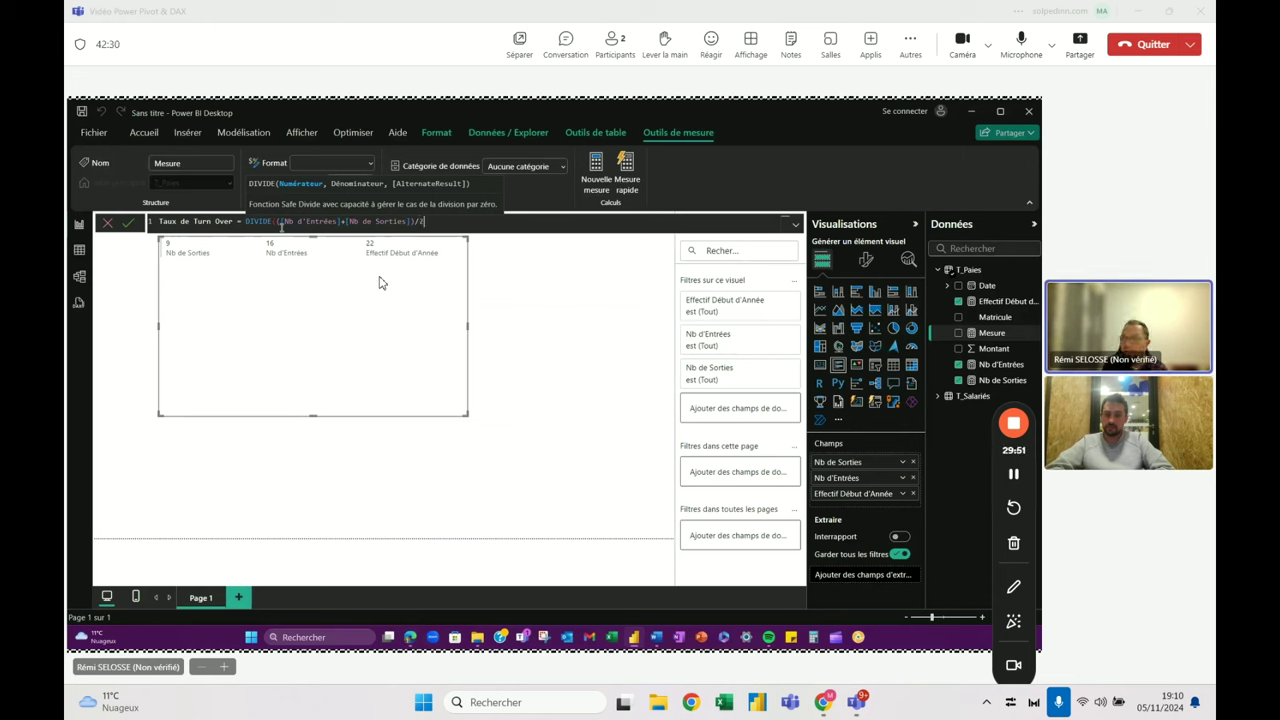
type(",eff")
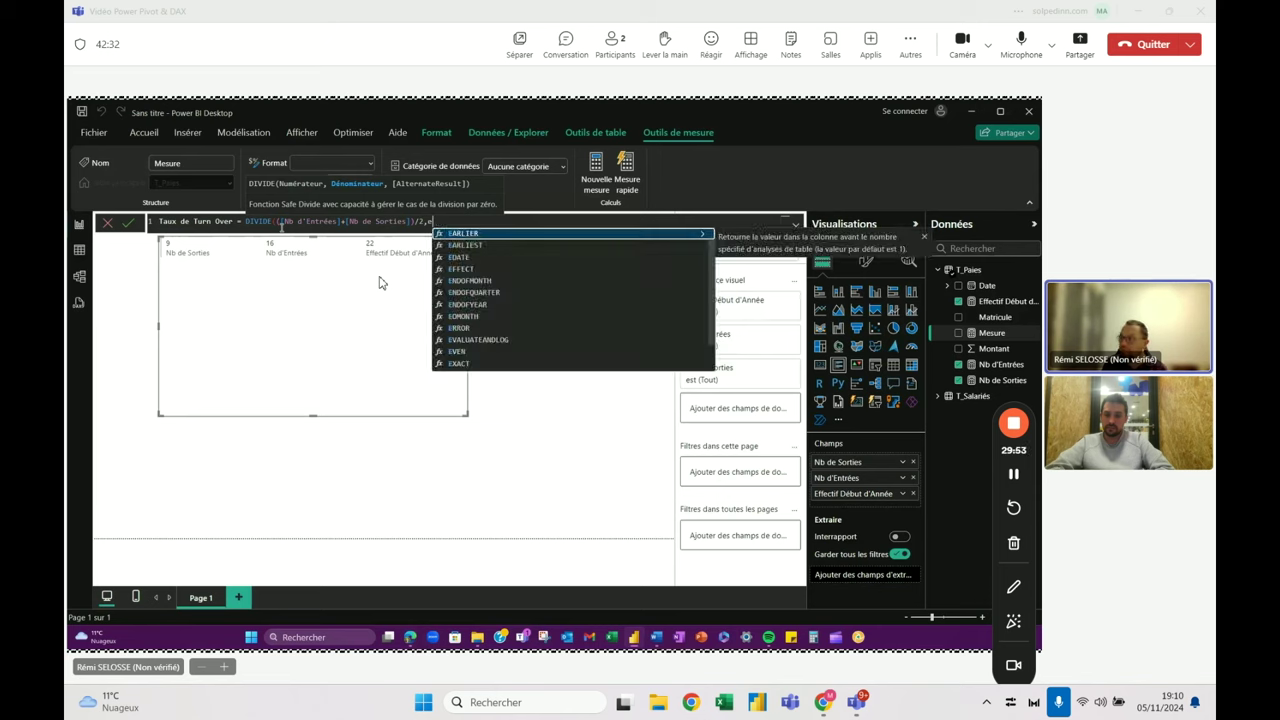
key("Up")
key("Tab")
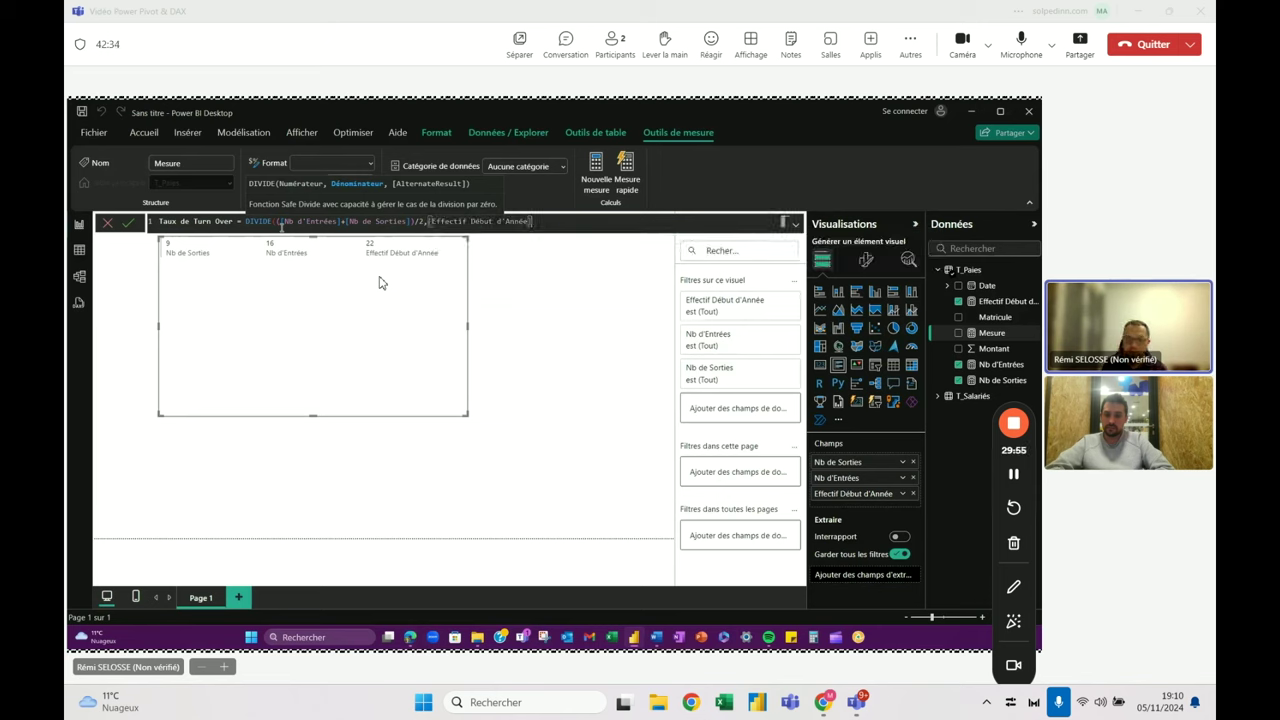
type(")")
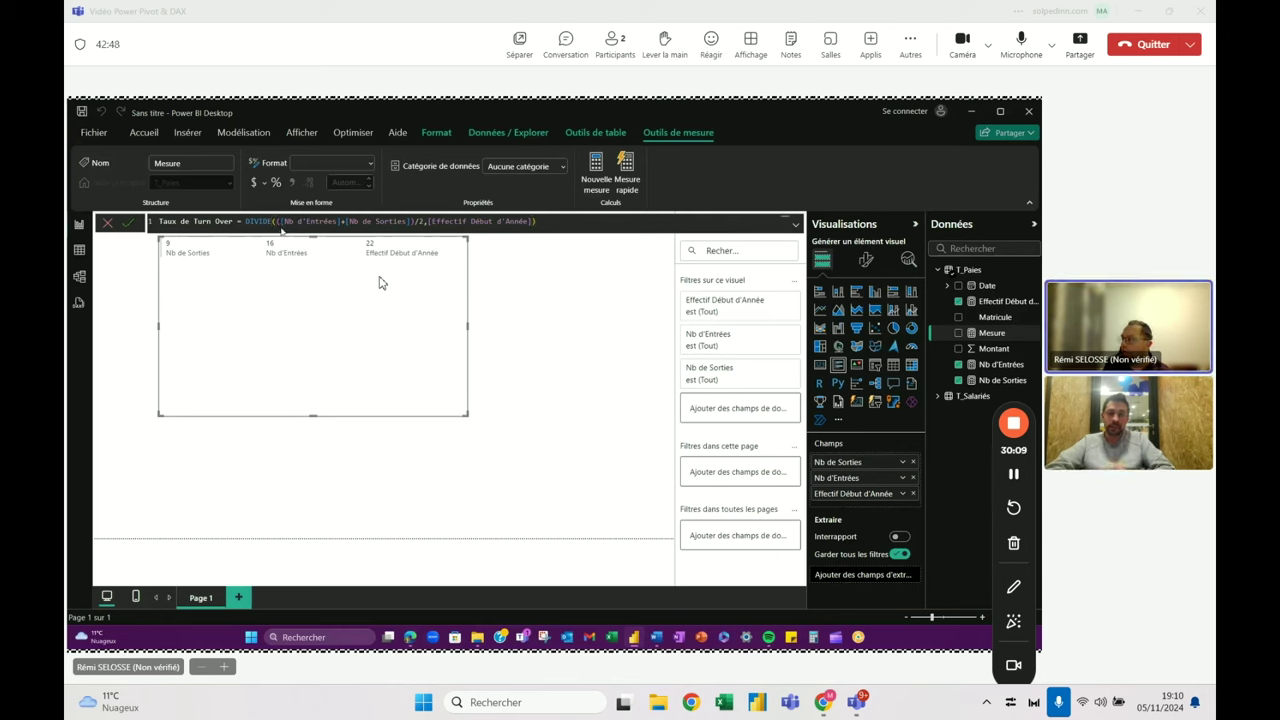
left_click(610, 312)
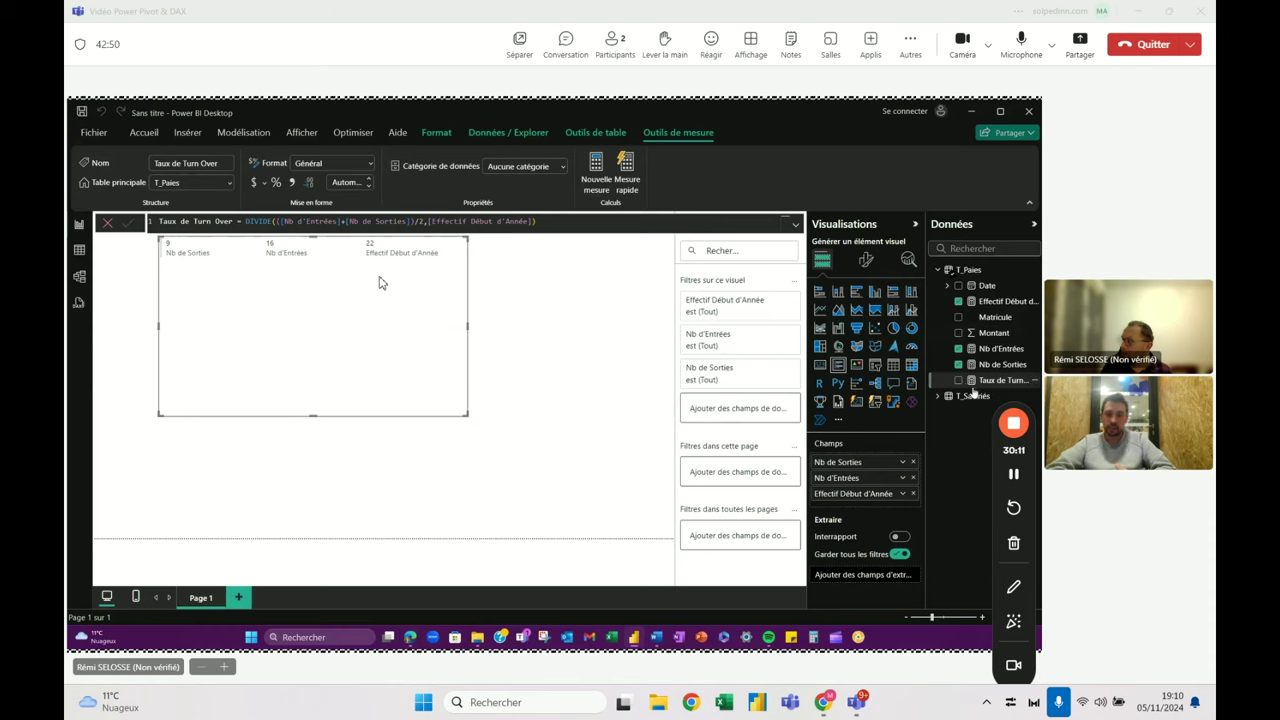
Add Taux de Turn Over to the card, widen it, and format it as a percentage (56.82 %).
left_click(958, 381)
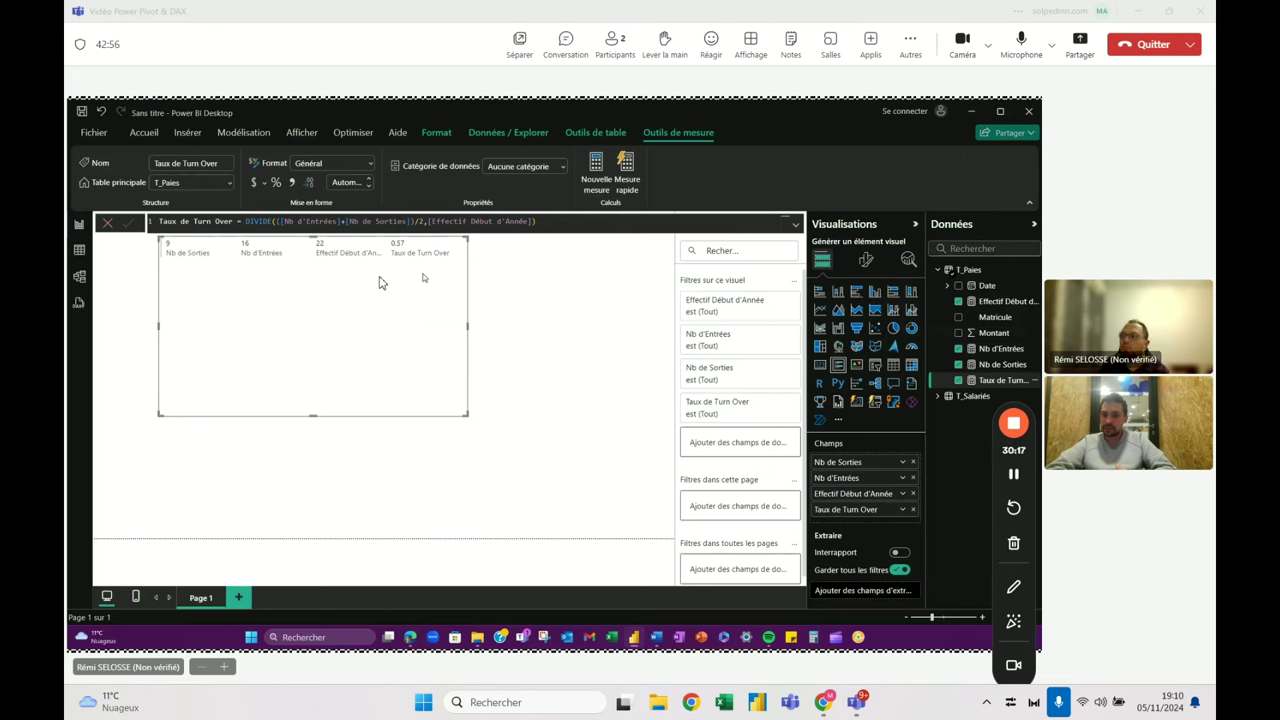
left_click_drag(467, 327, 521, 326)
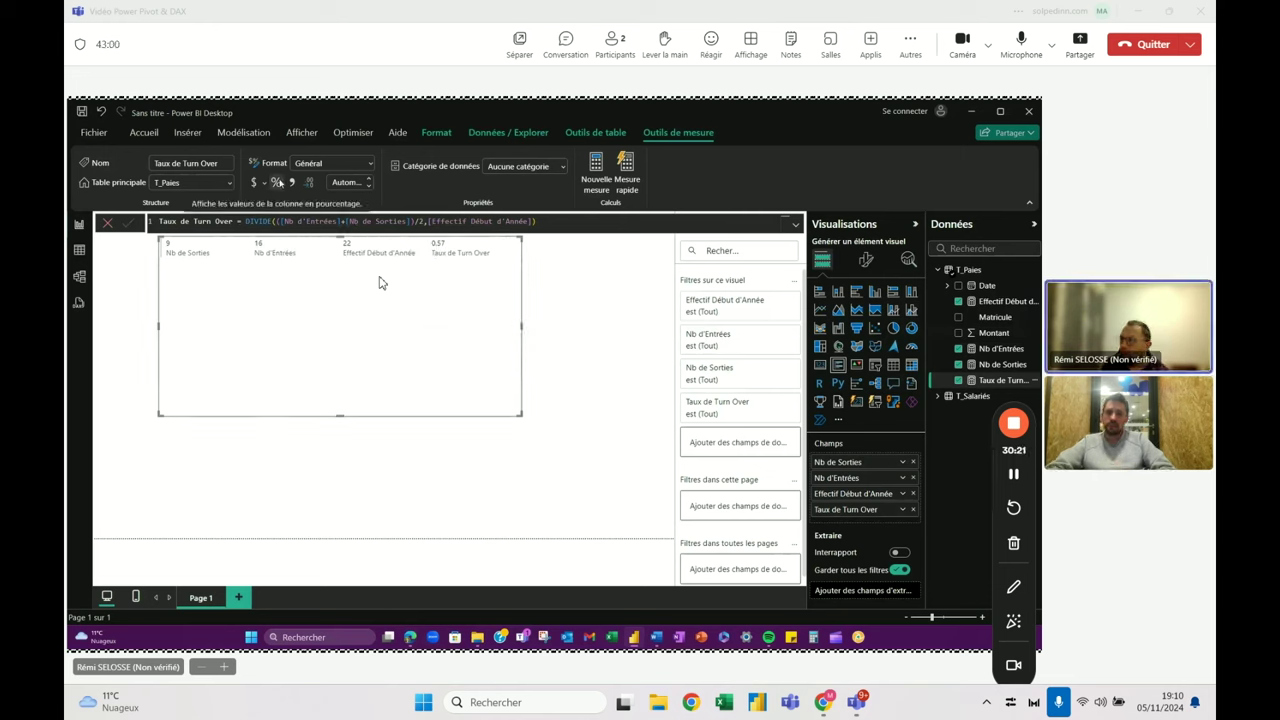
left_click(277, 182)
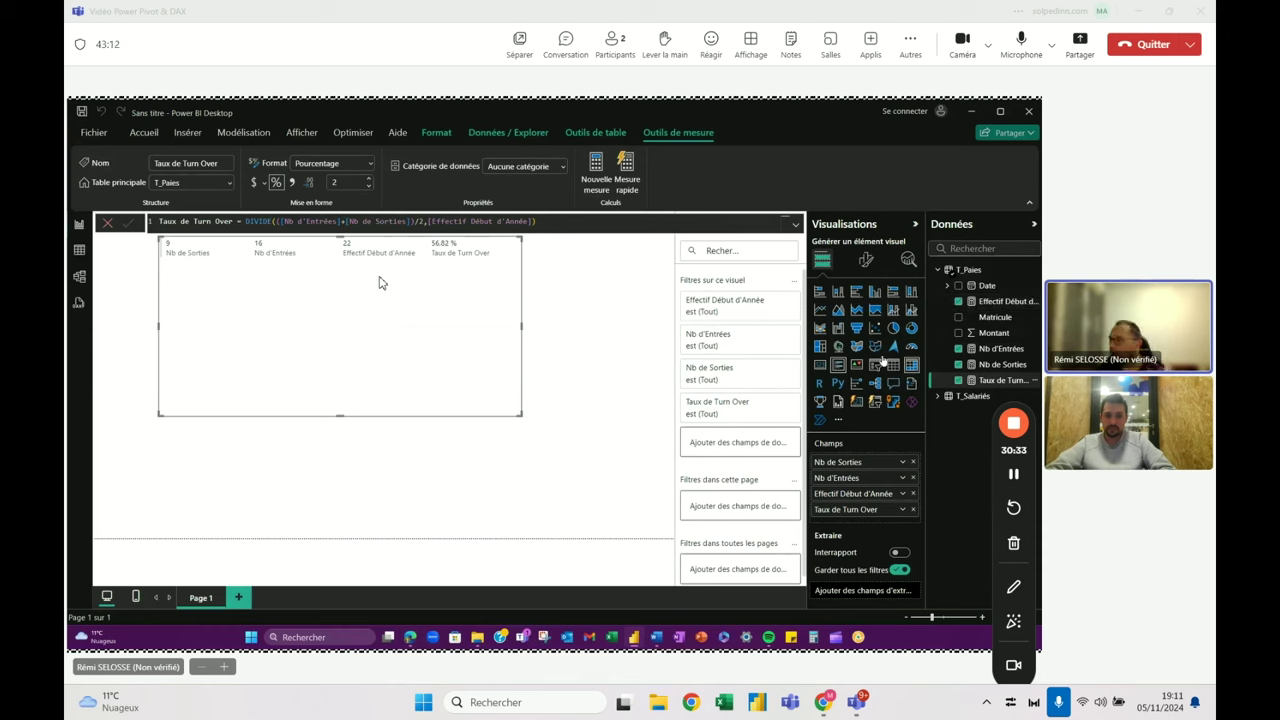
Deselect the card, switch to Table view, and create a new calculated table.
left_click(588, 297)
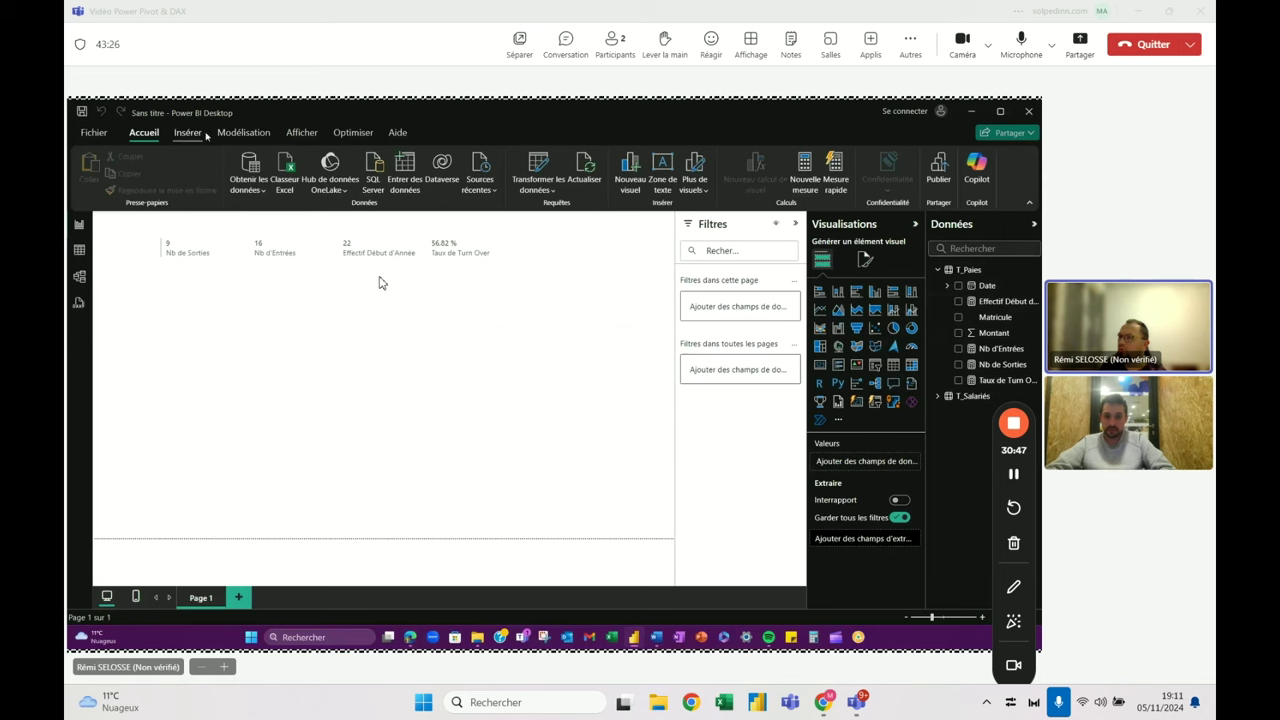
left_click(79, 251)
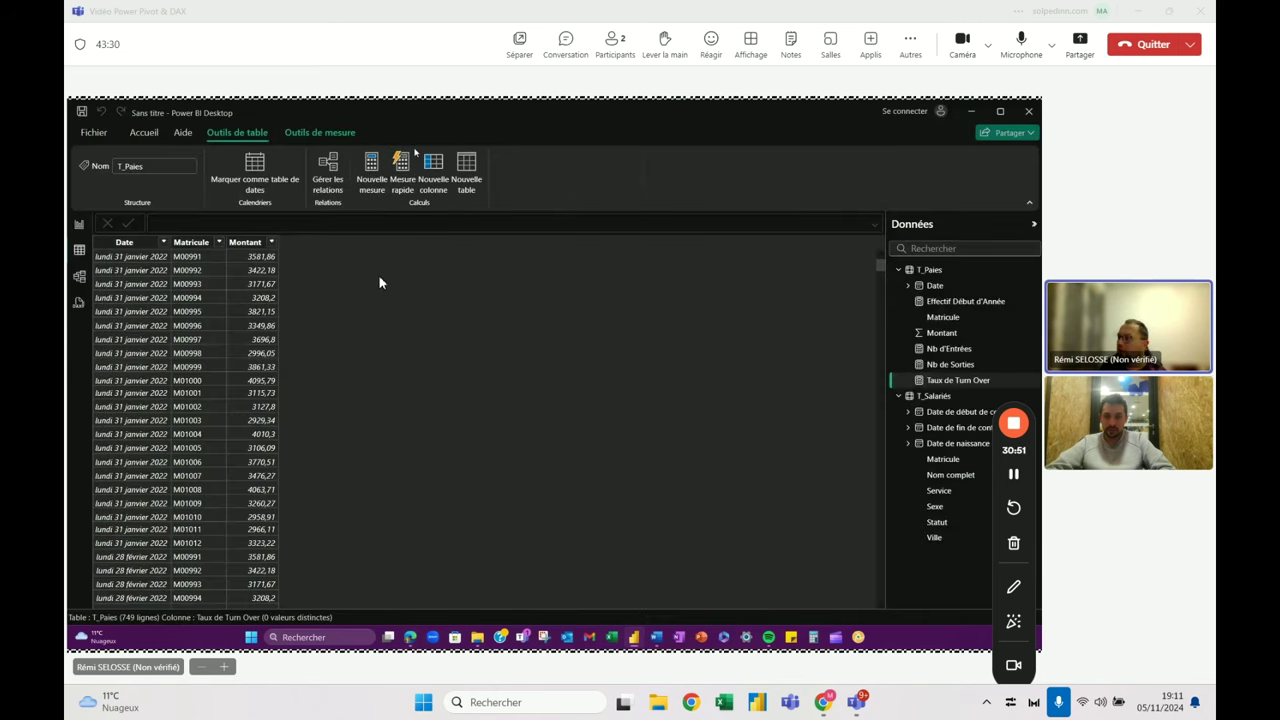
left_click(474, 178)
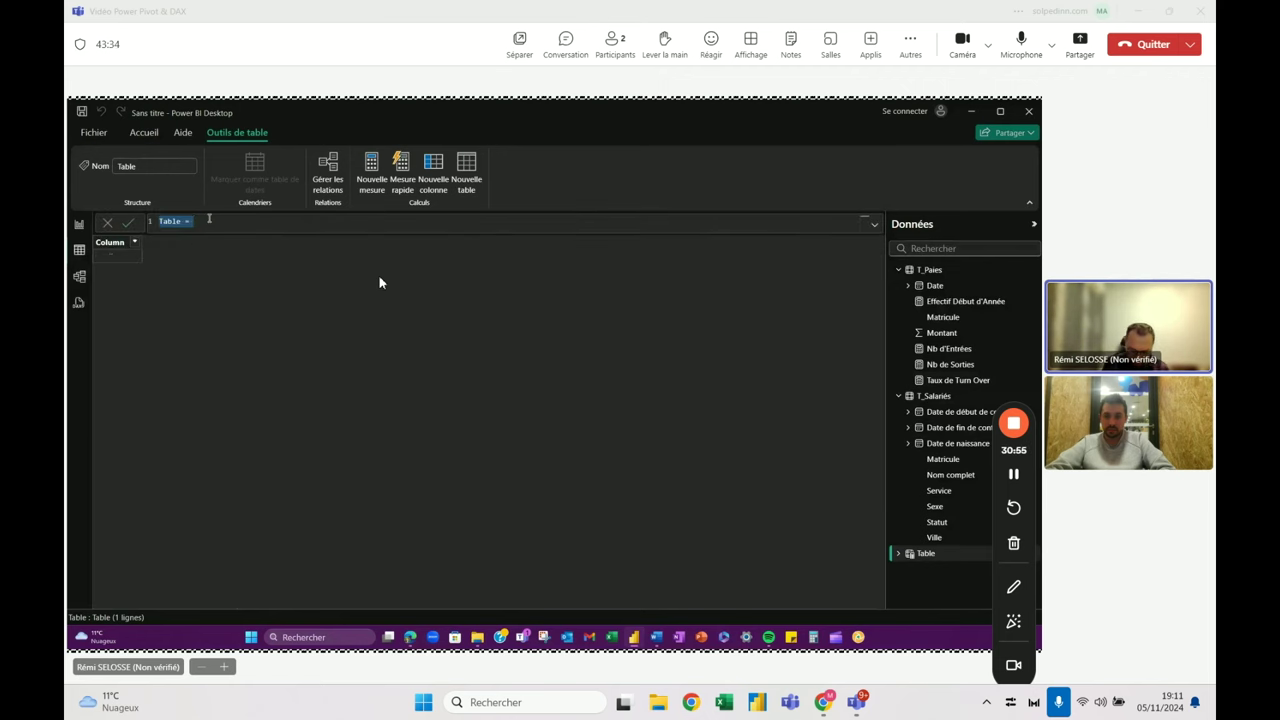
Create the table Table Dates = CALENDARAUTO().
type("T")
type("le Dates")
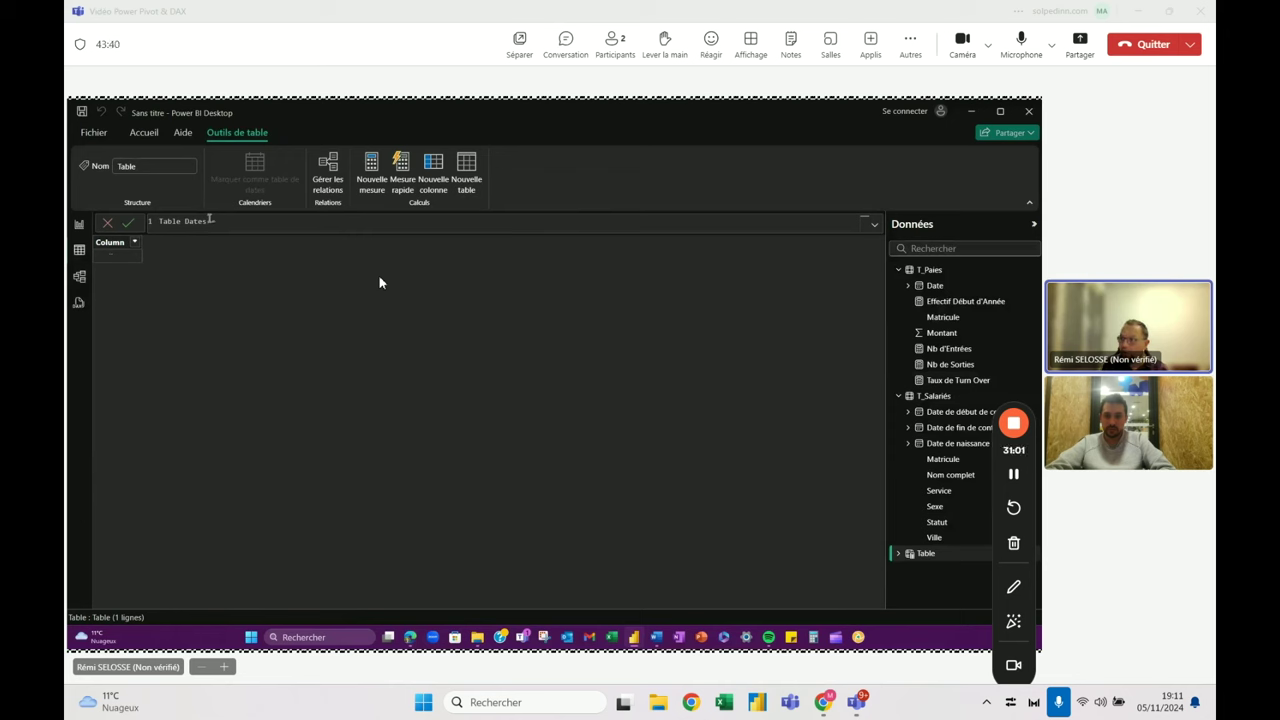
type("  c")
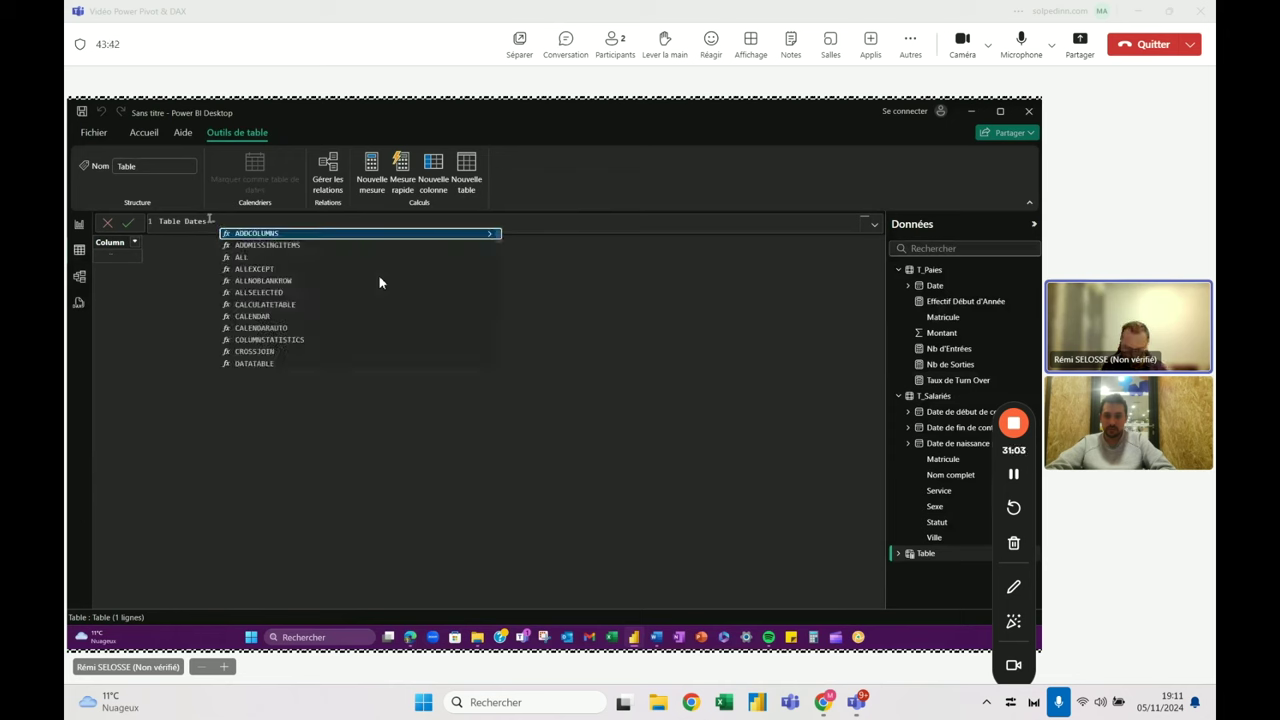
type("alenda")
key("Tab")
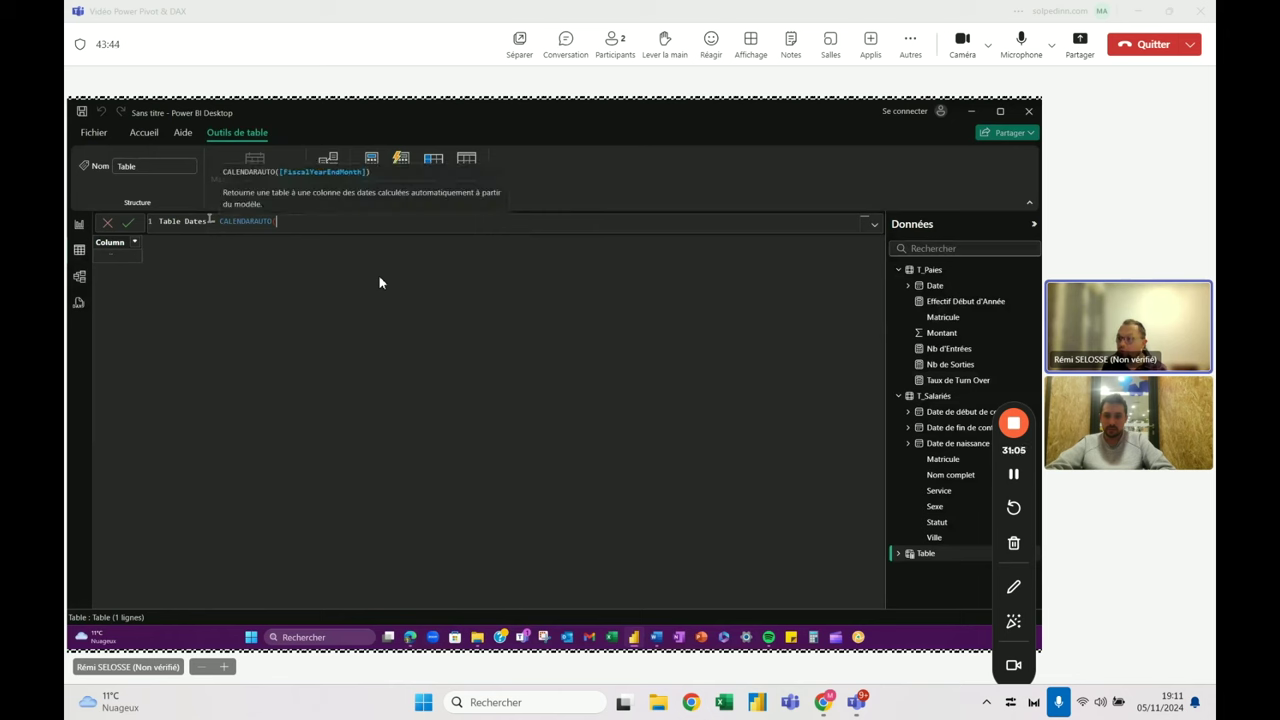
type(")")
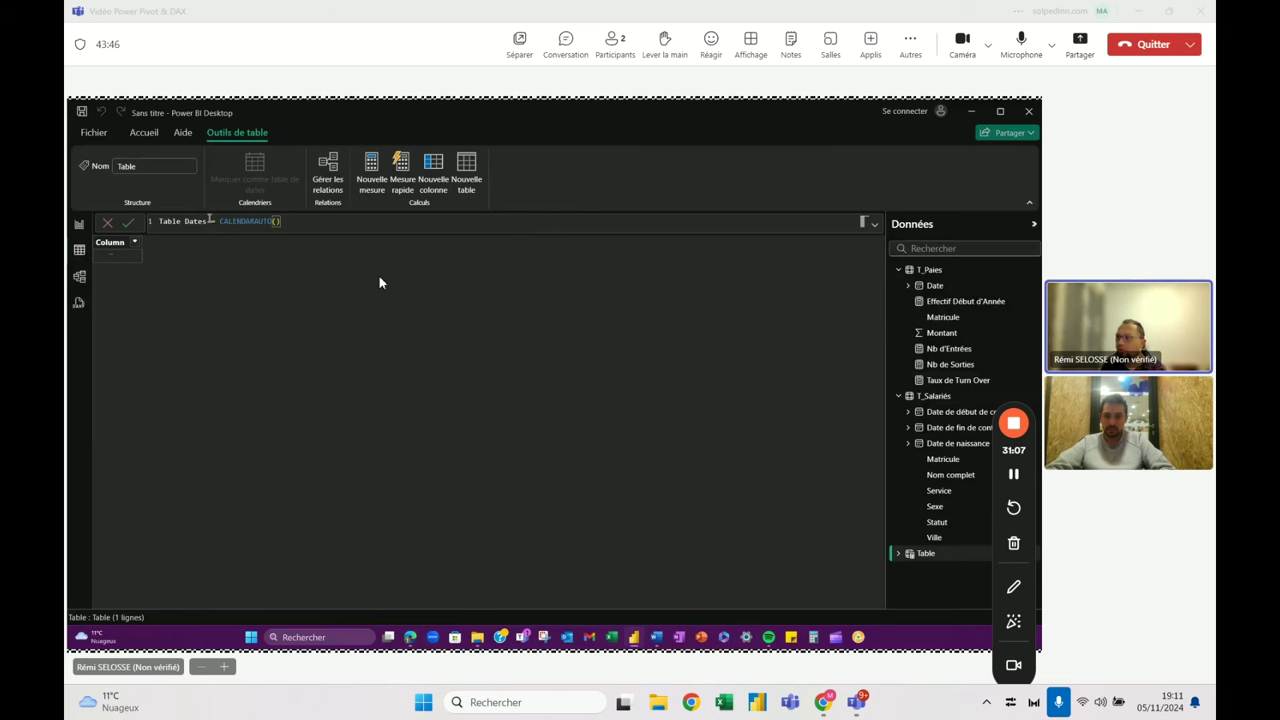
key("Return")
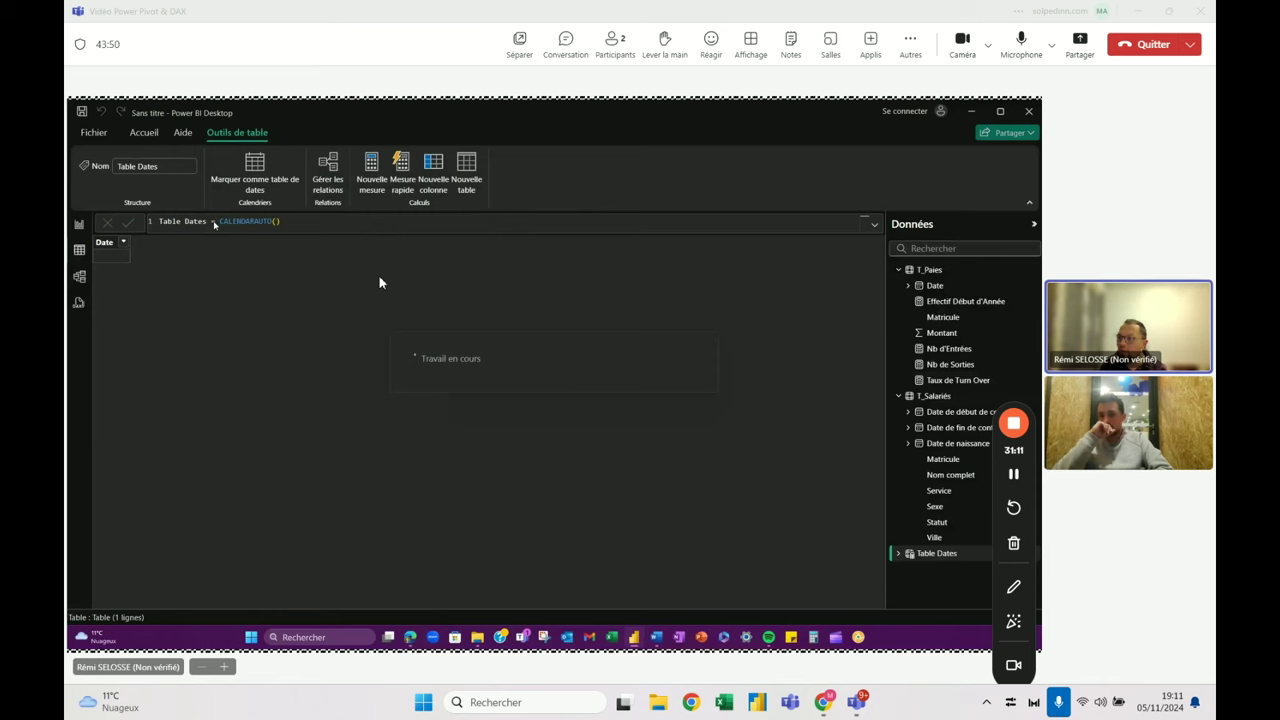
Wrap CALENDARAUTO in ADDCOLUMNS, adding an "Année" column as YEAR([Date]).
double_click(222, 221)
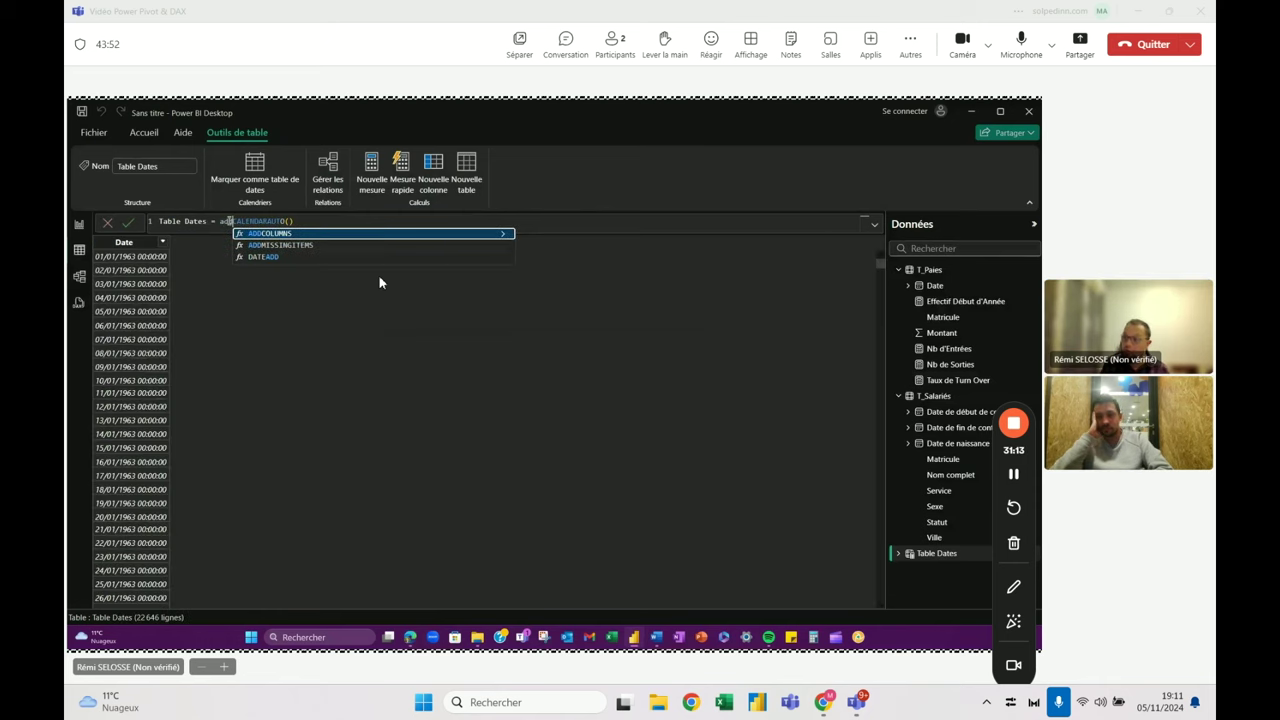
type("ADDCOLUMNS(")
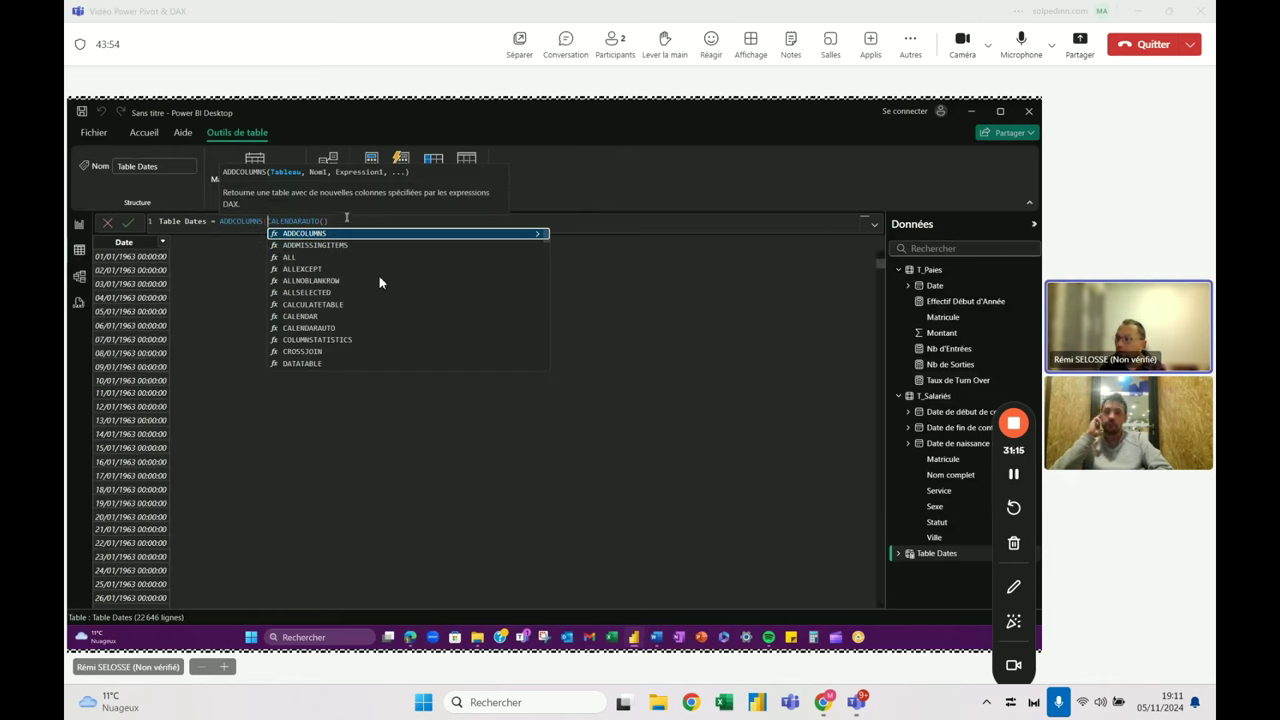
left_click(345, 220)
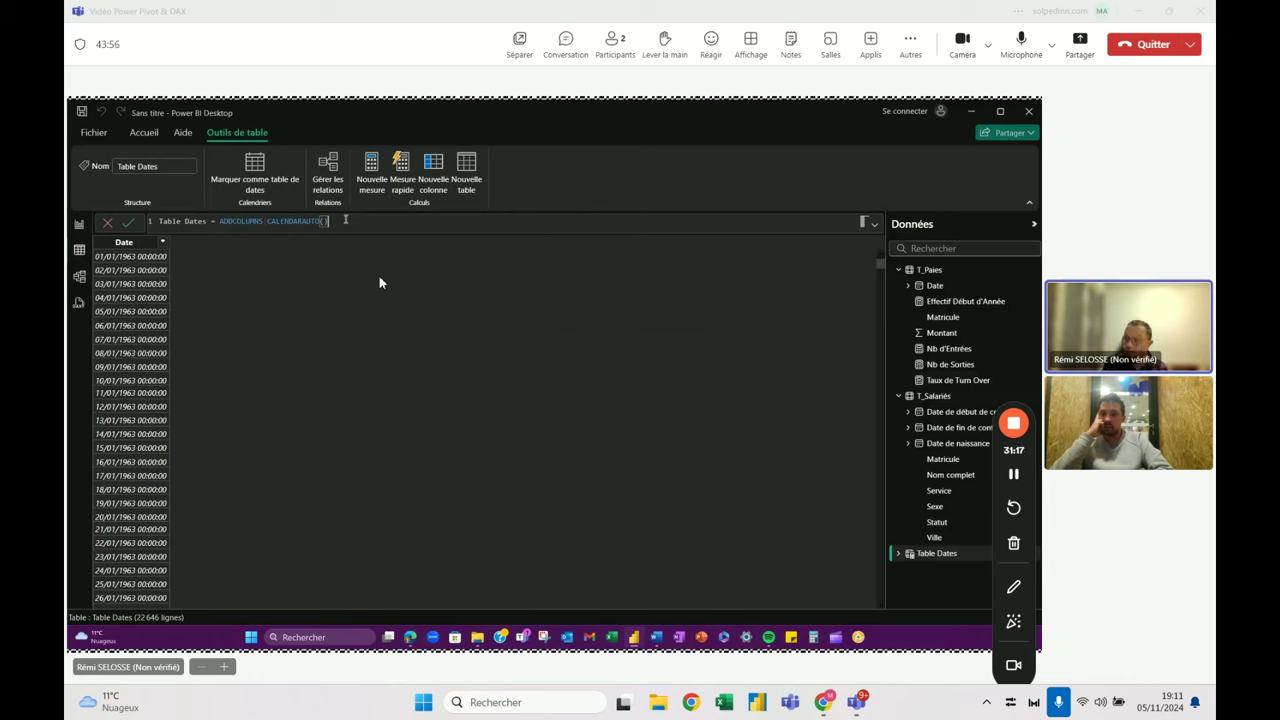
type(",\"")
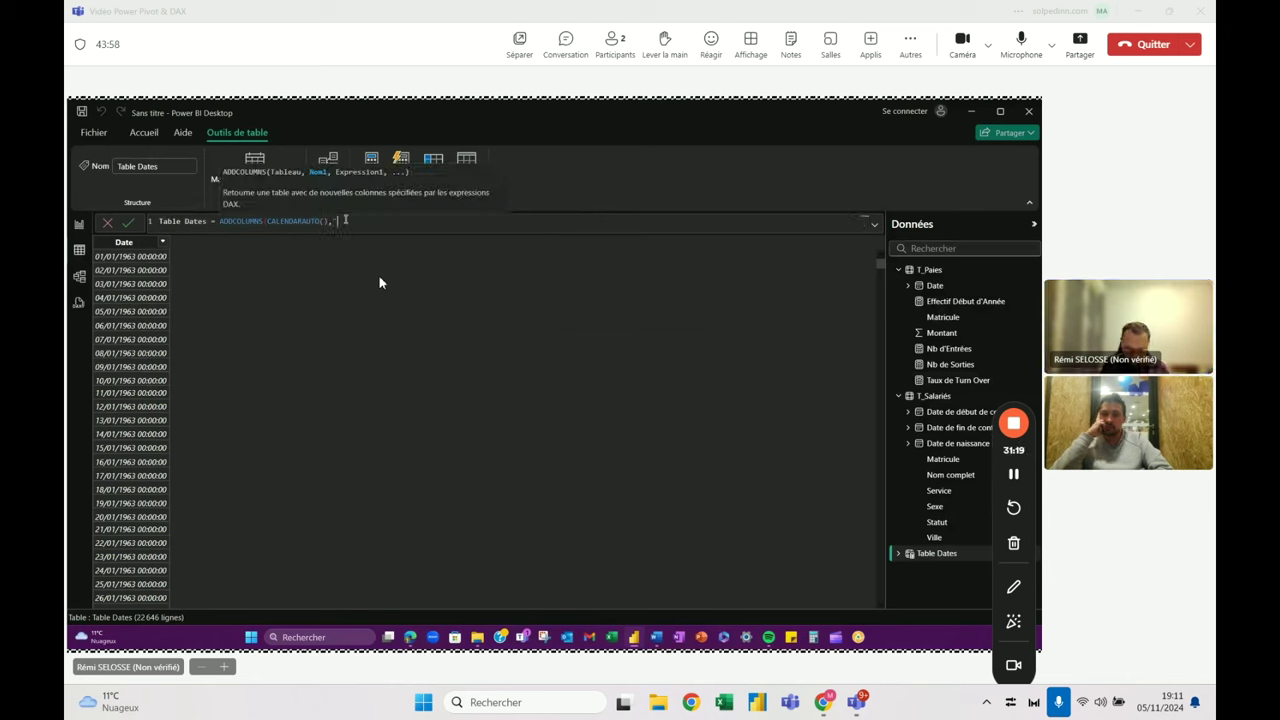
type("Année")
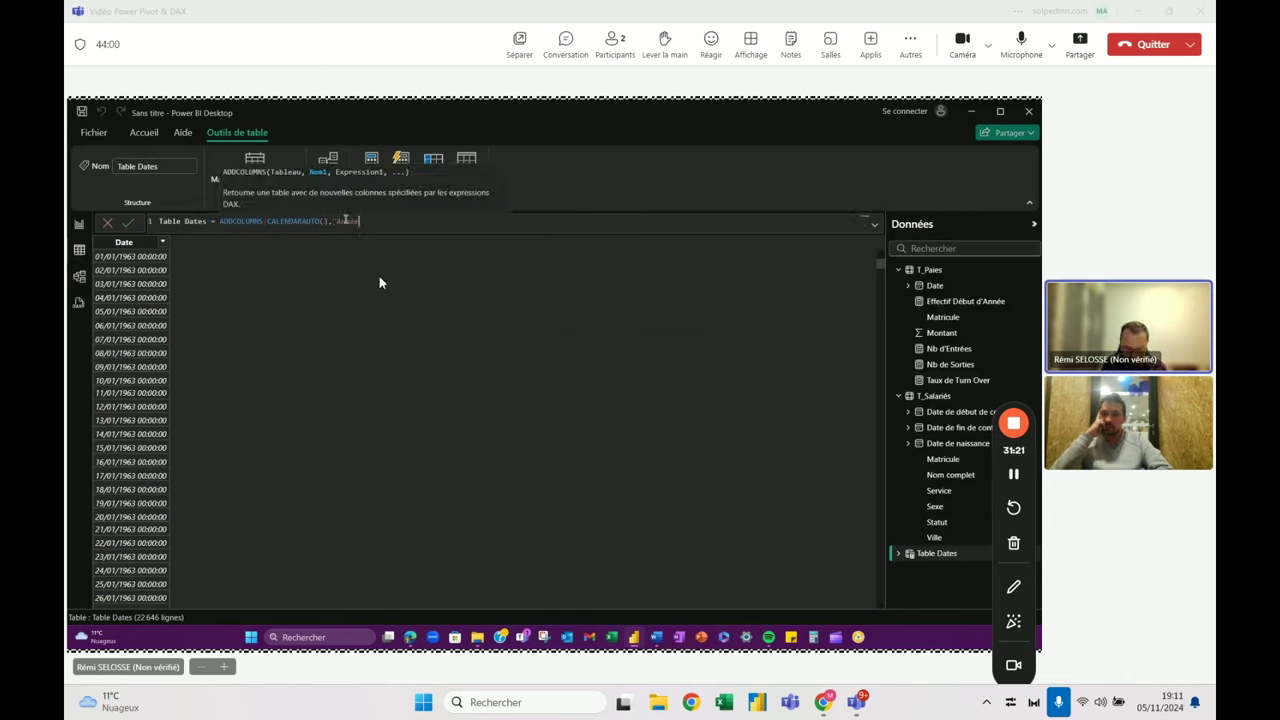
type("\",")
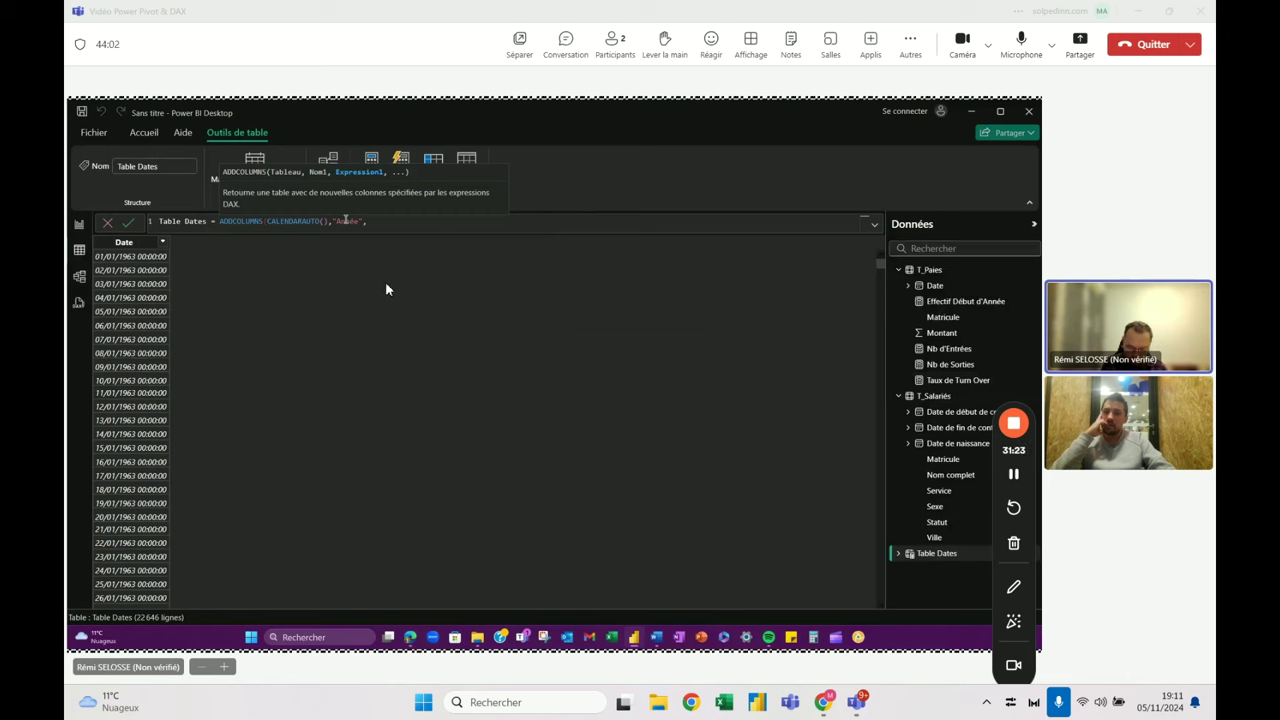
type("YEAR")
key("Tab")
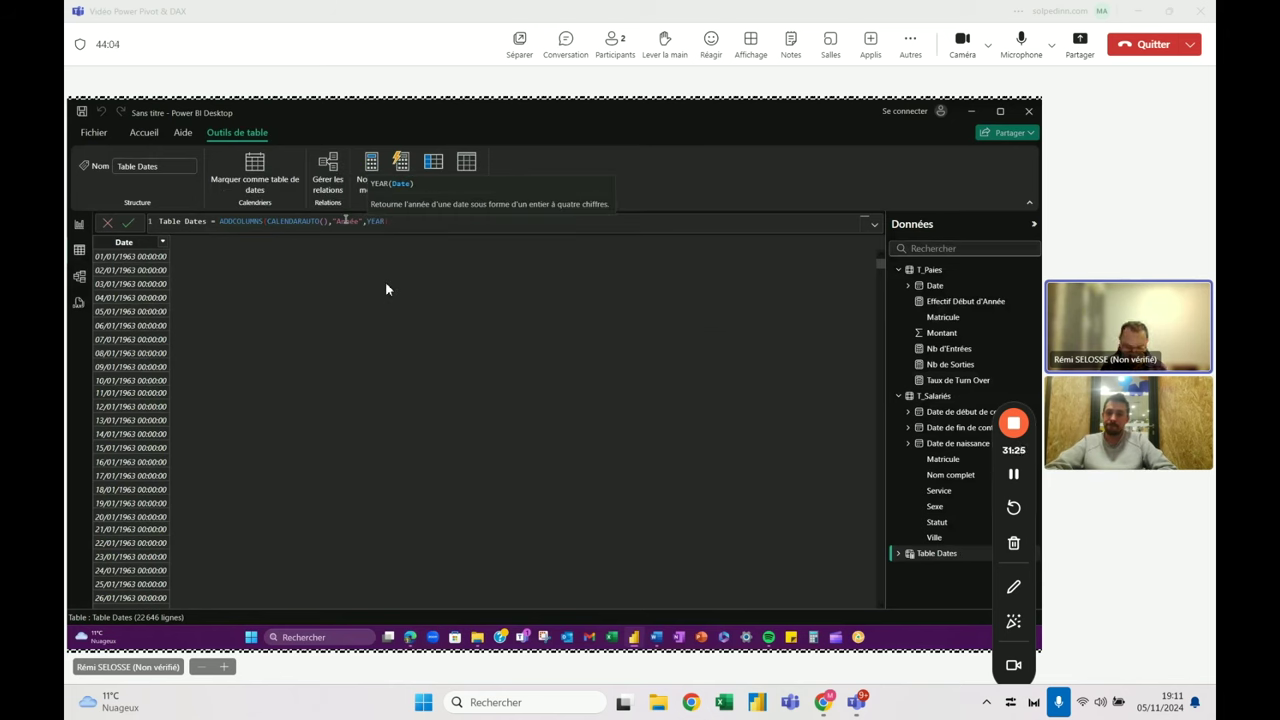
type("'")
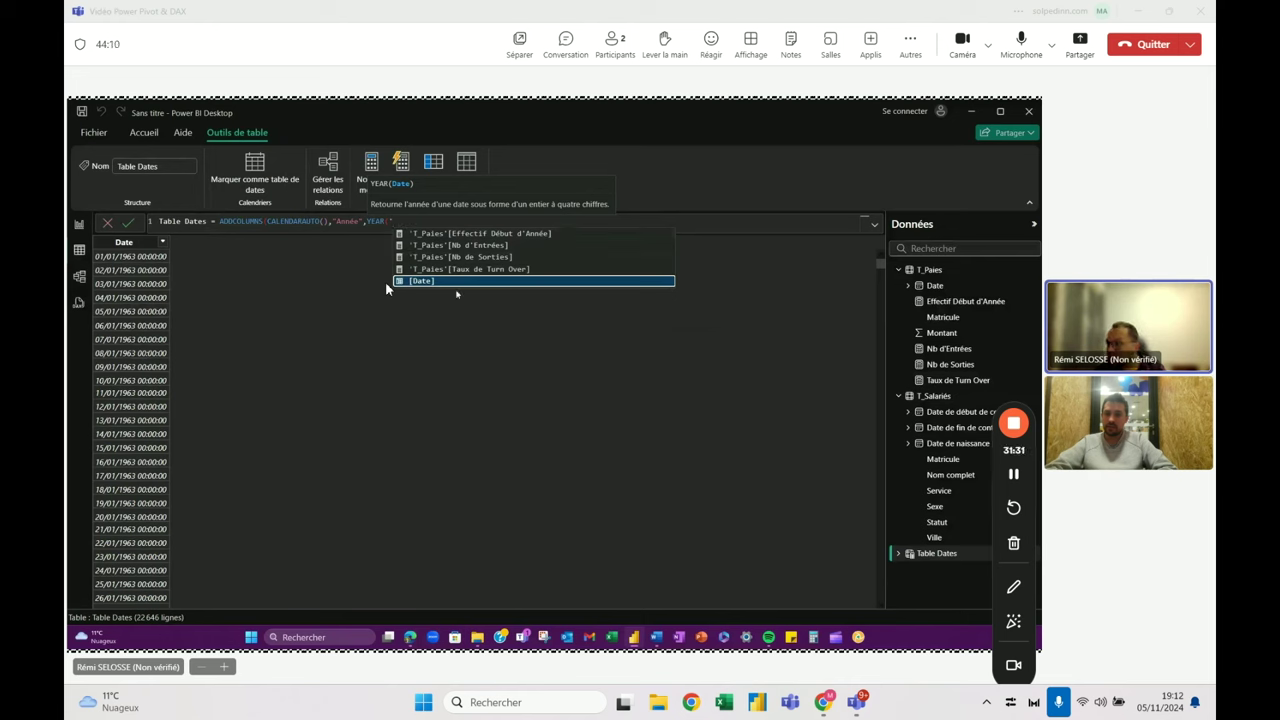
left_click(424, 281)
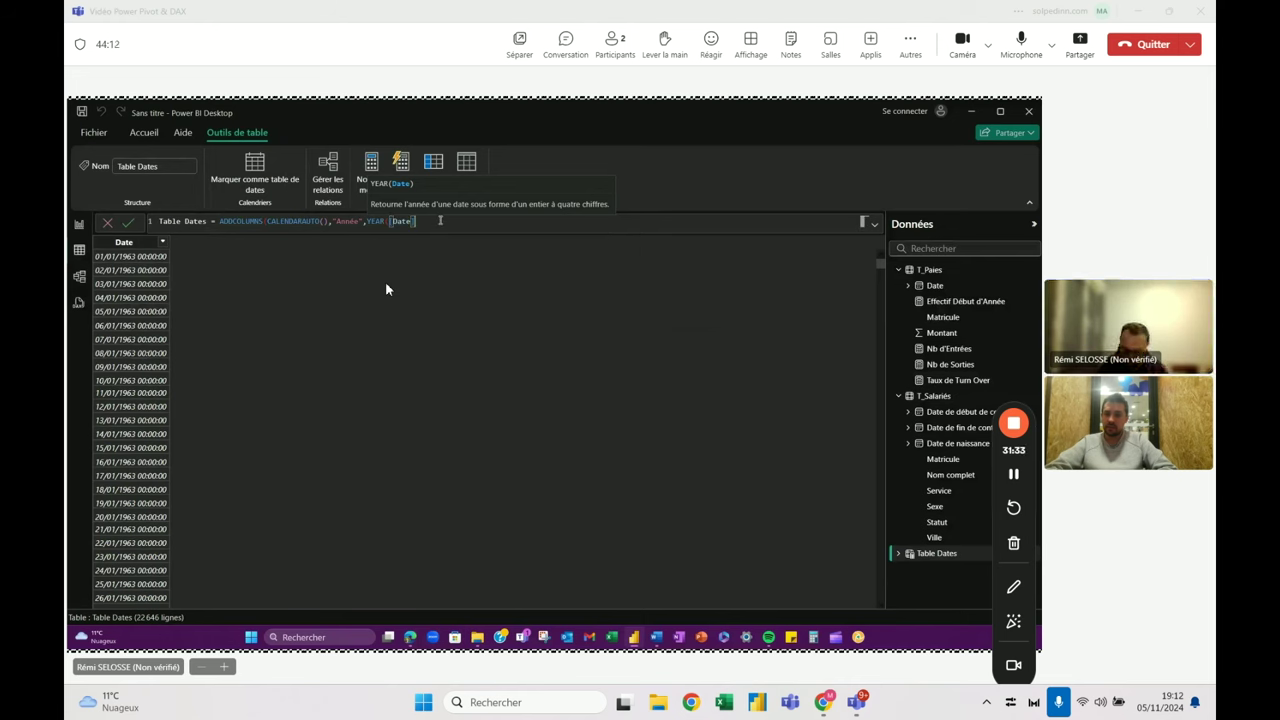
type(")")
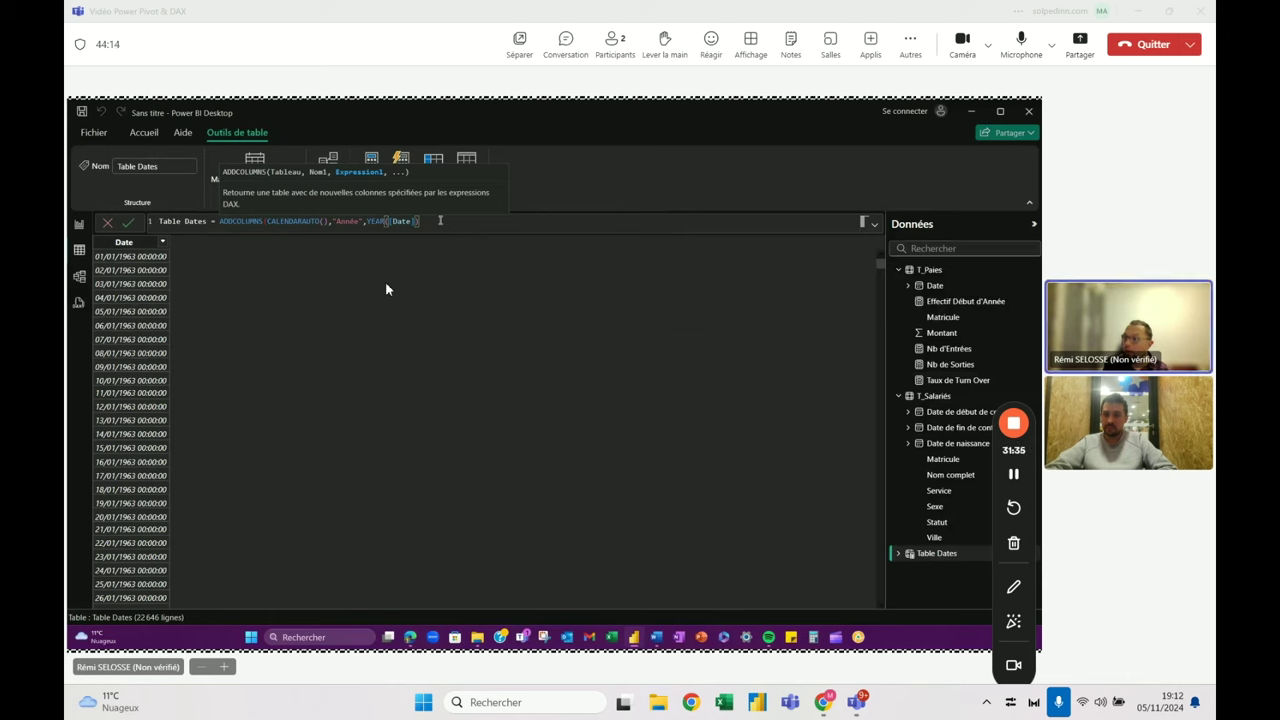
type(")")
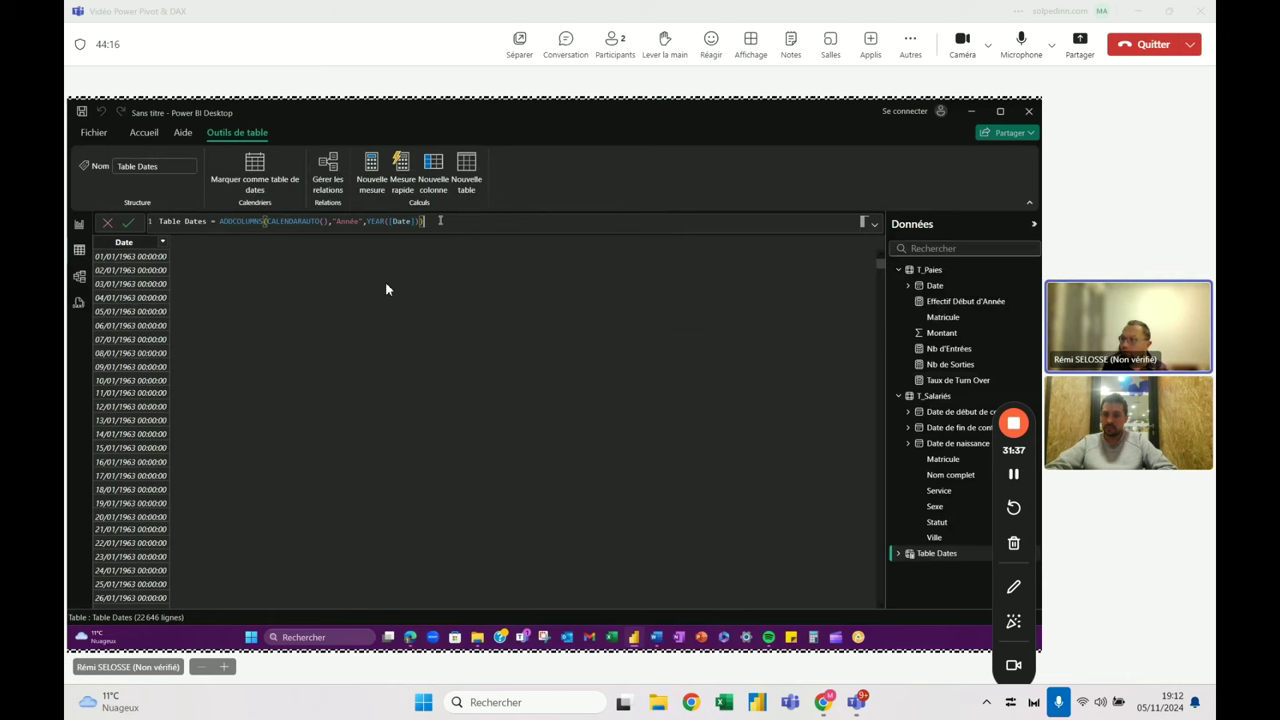
Commit the ADDCOLUMNS formula so Table Dates gains the Année column.
key("Return")
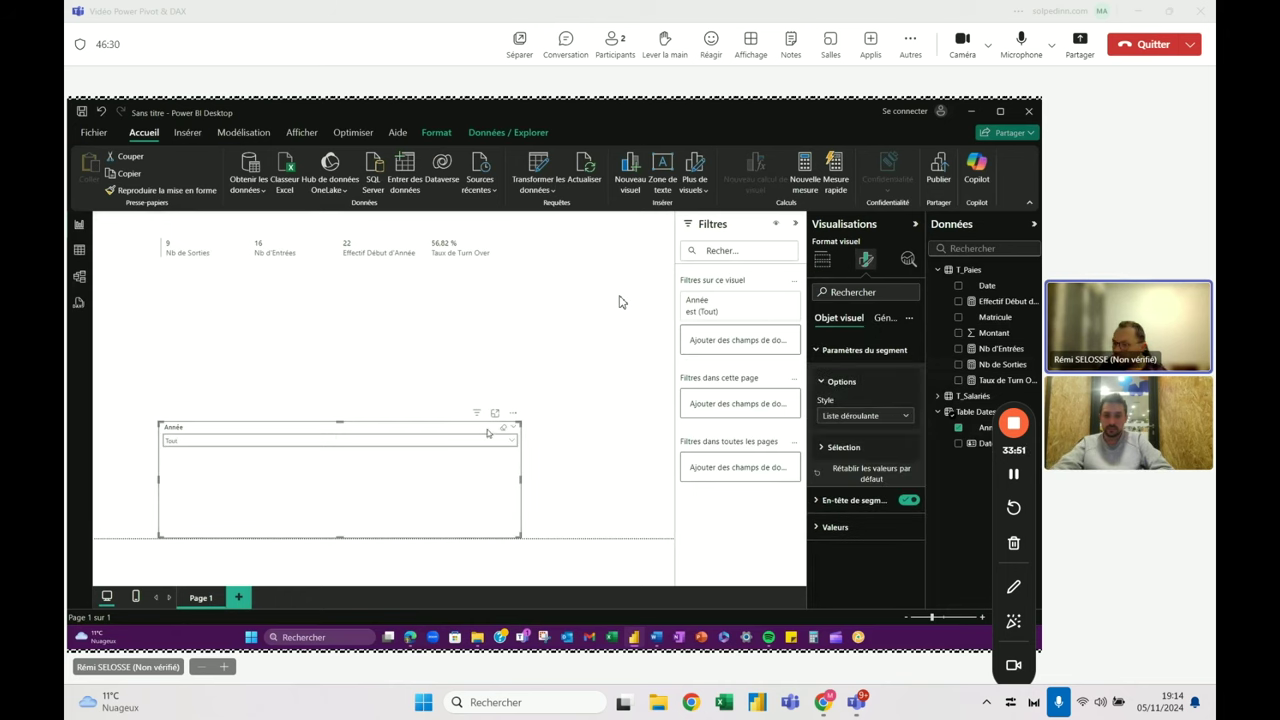
Show the Année slicer as a vertical list and filter the card to 2022 (22.73 % turnover).
left_click(856, 431)
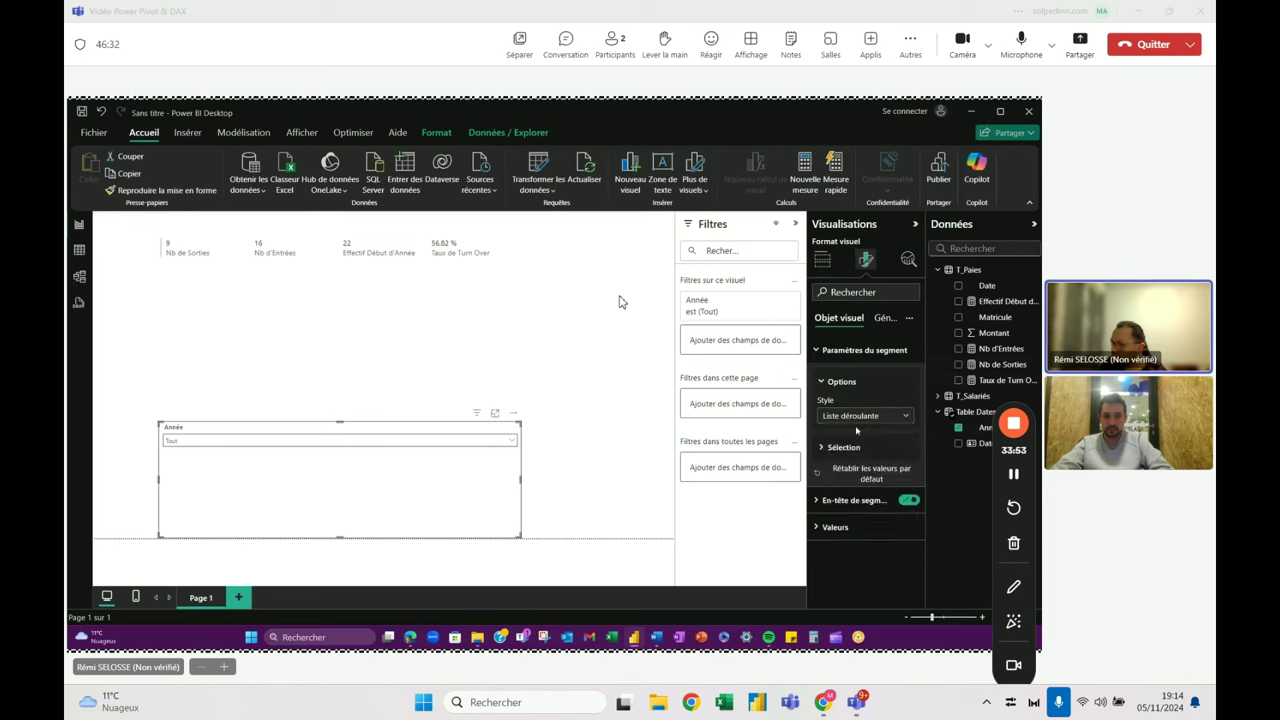
scroll(177, 478, "down", 5)
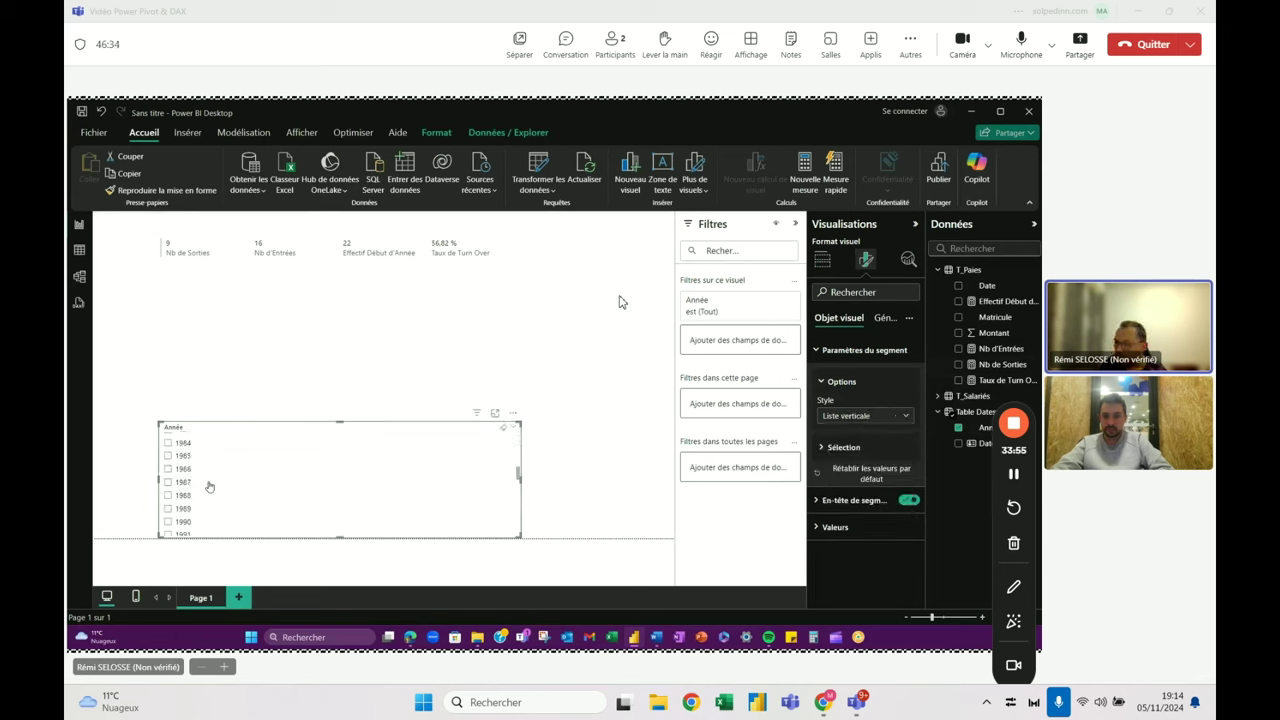
scroll(177, 478, "down", 5)
scroll(177, 478, "down", 5)
scroll(190, 482, "down", 5)
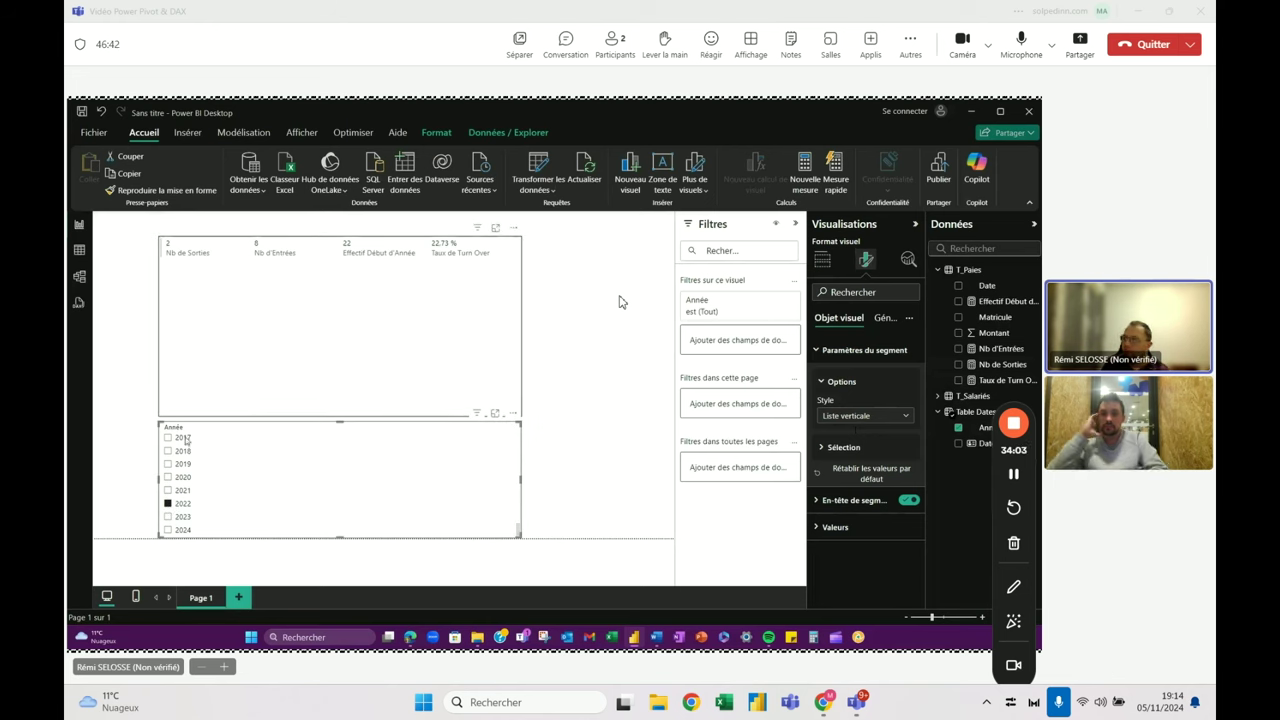
left_click(168, 516)
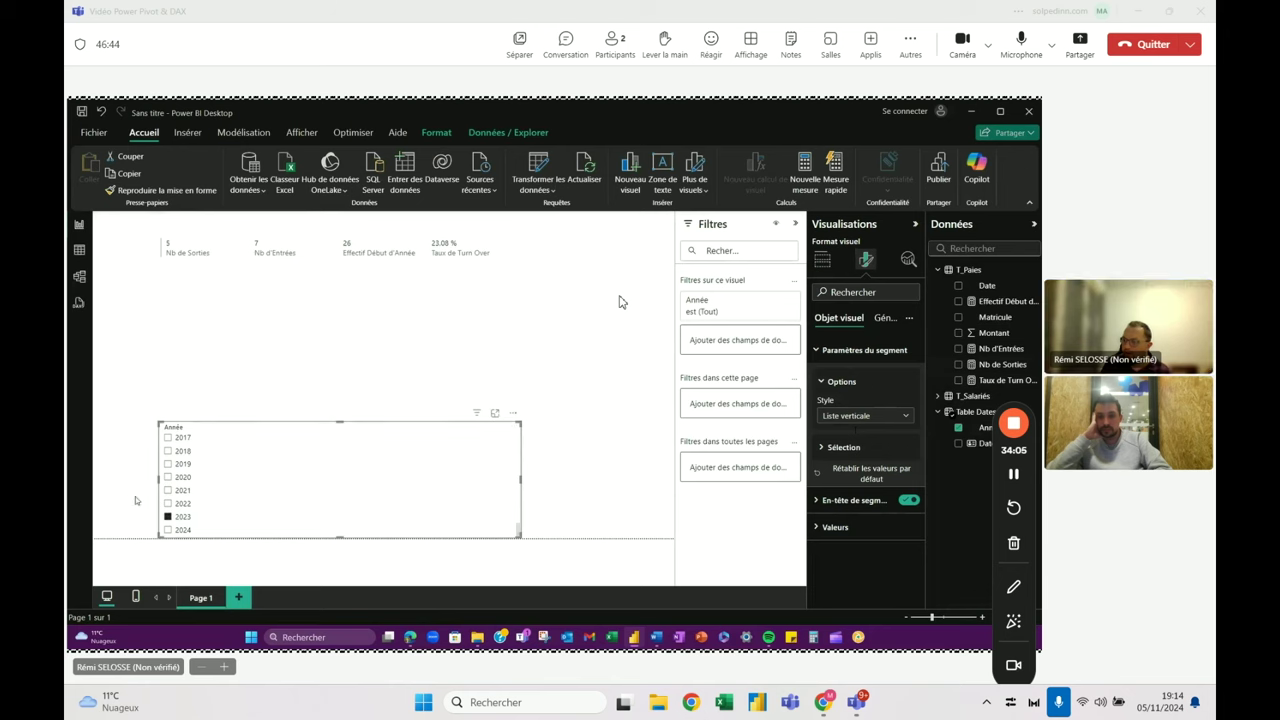
left_click(168, 529)
left_click(168, 503)
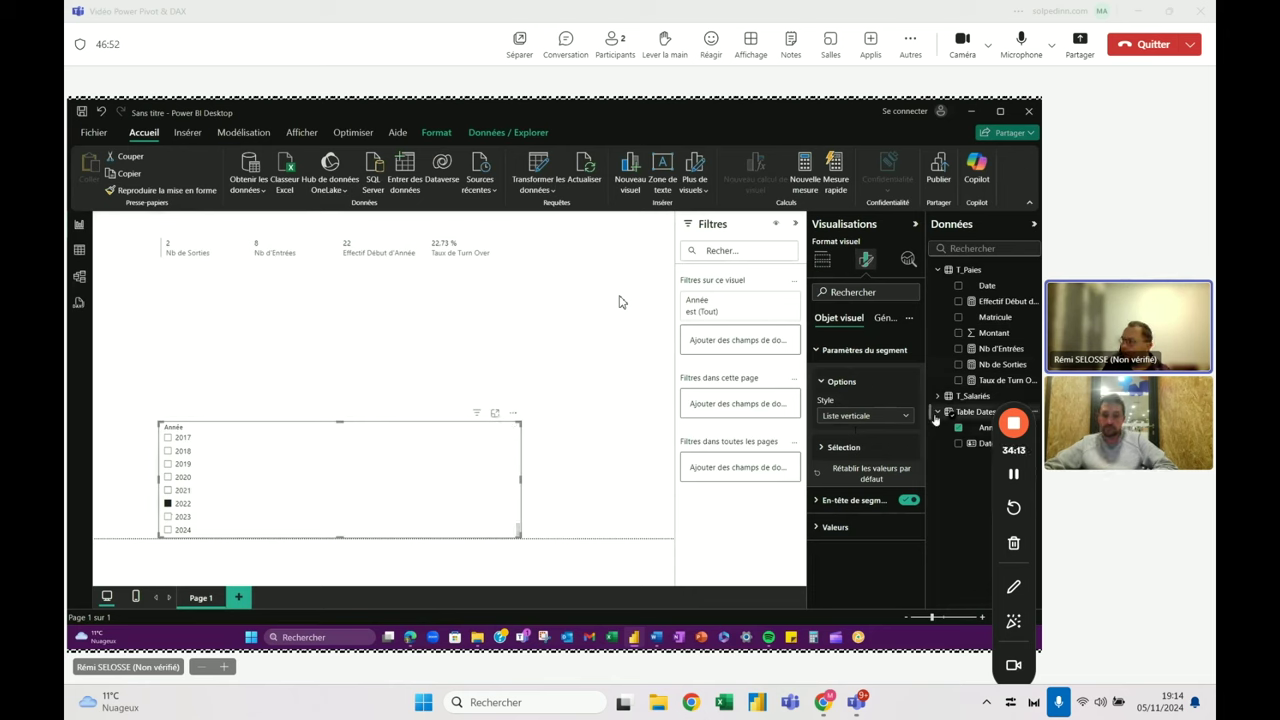
mouse_move(973, 411)
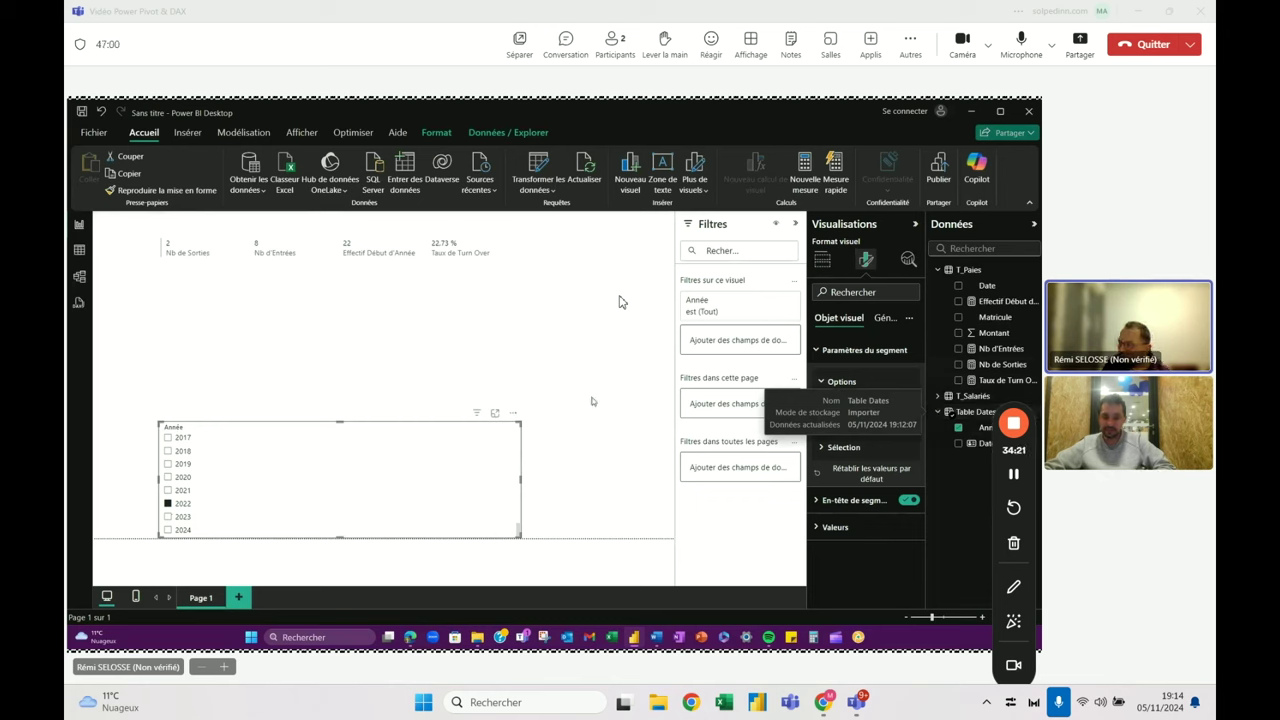
left_click(595, 447)
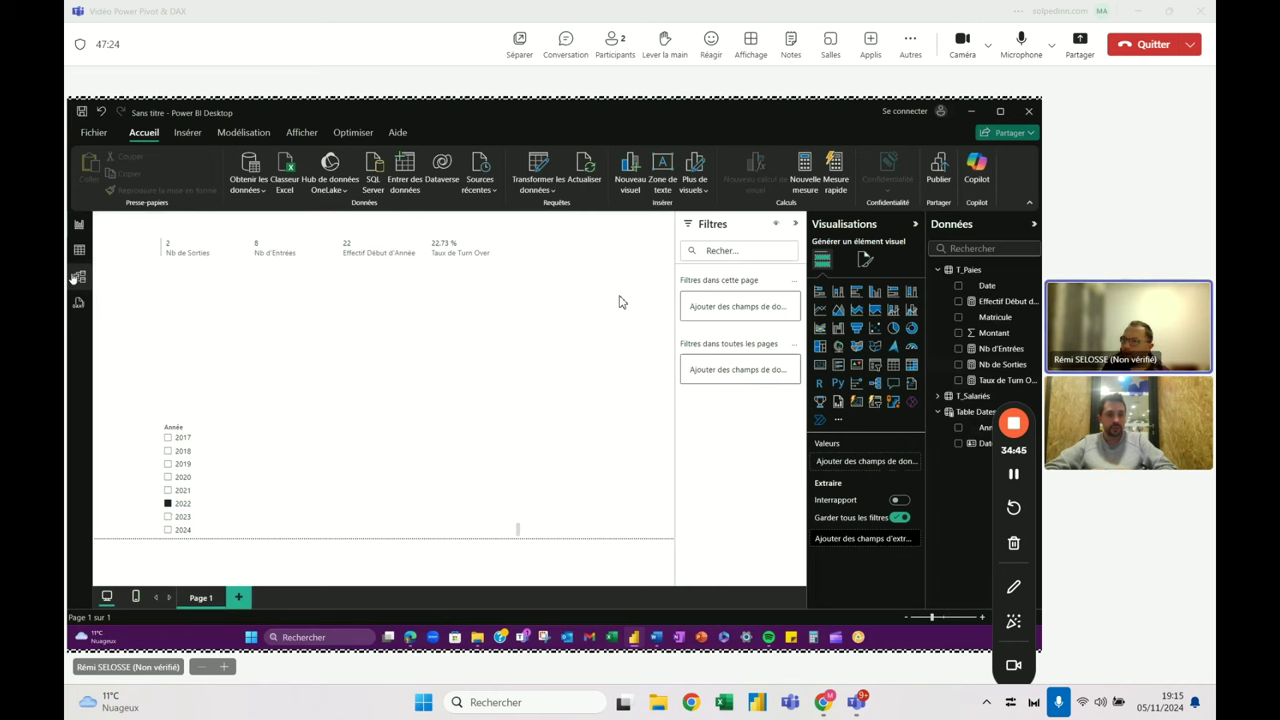
Switch to Model view and select the Nb d'Entrées measure in T_Paies.
left_click(74, 277)
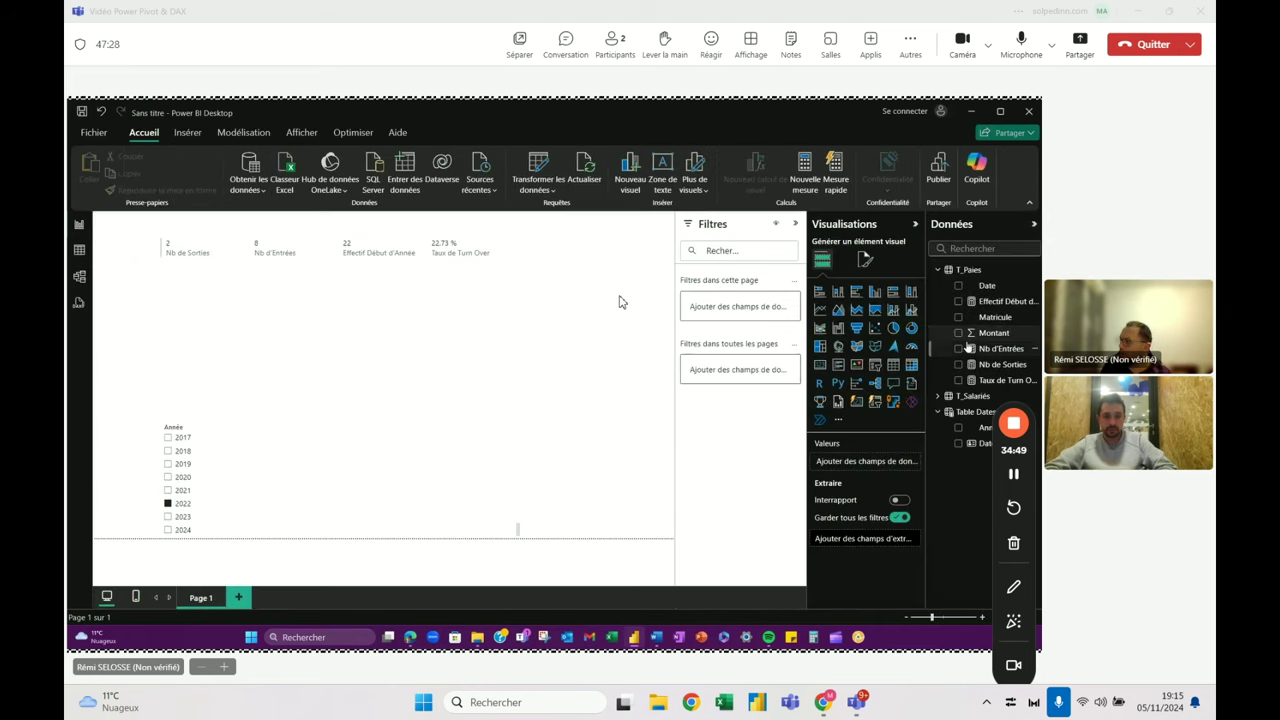
left_click(968, 348)
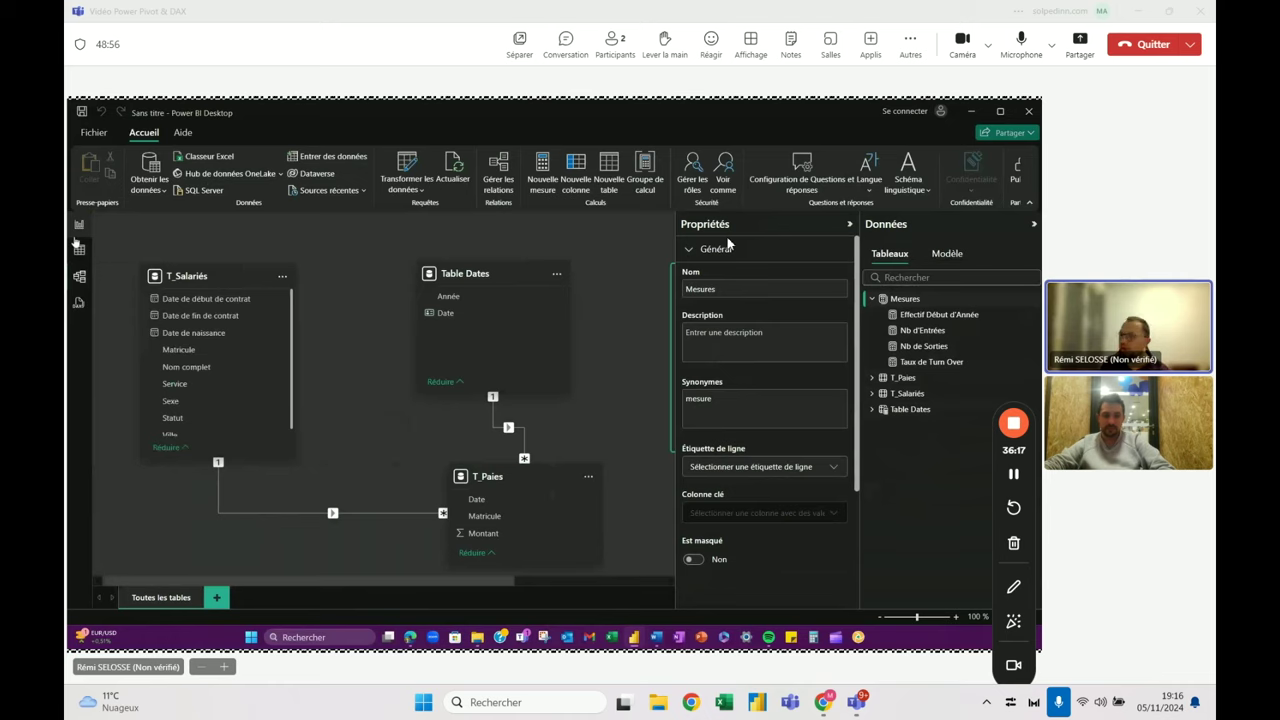
Return to the Report view page.
left_click(78, 226)
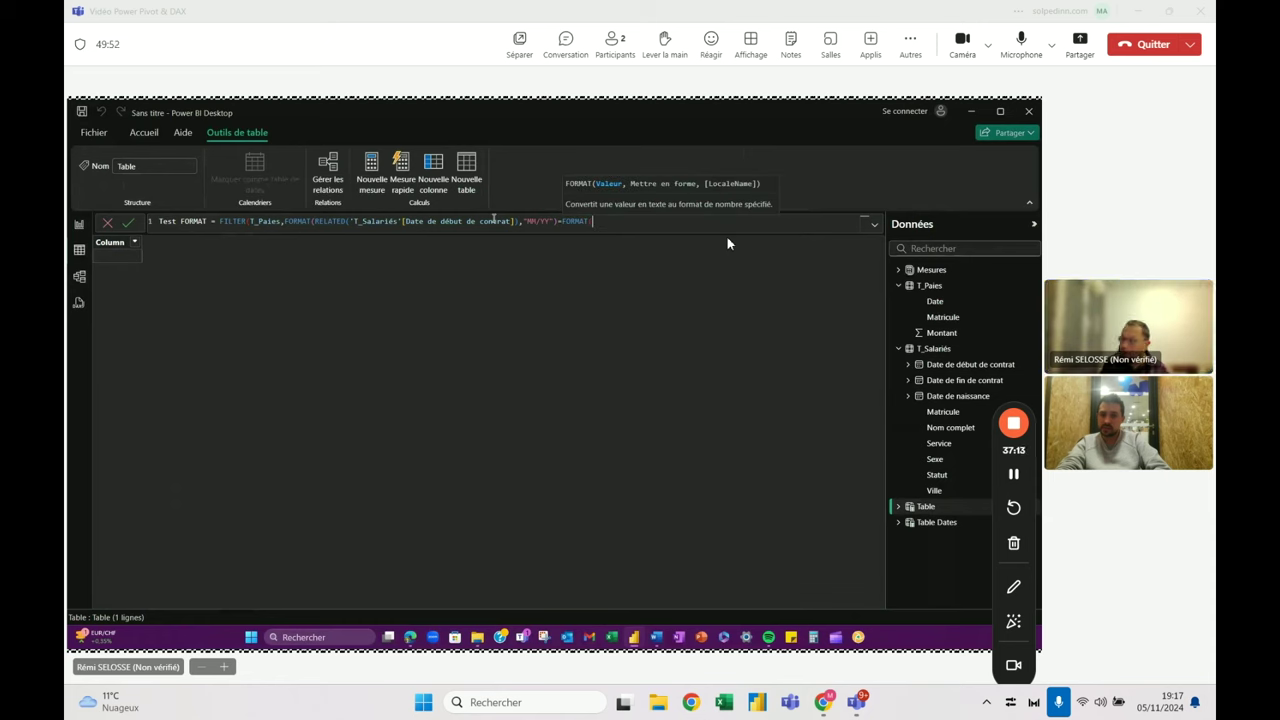
Complete the Test FORMAT formula with FORMAT(T_Paies[Date],"MM/YY") and commit it.
type("T_Paies[Date]")
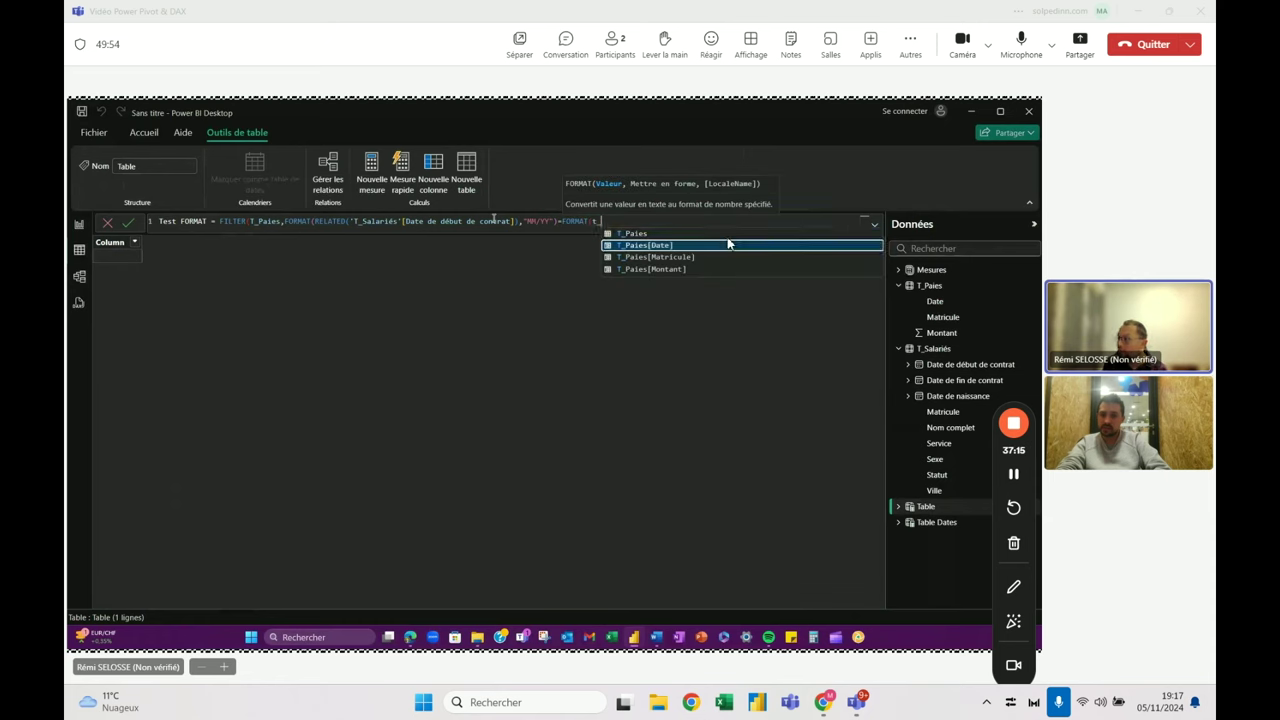
type(",\"MM/")
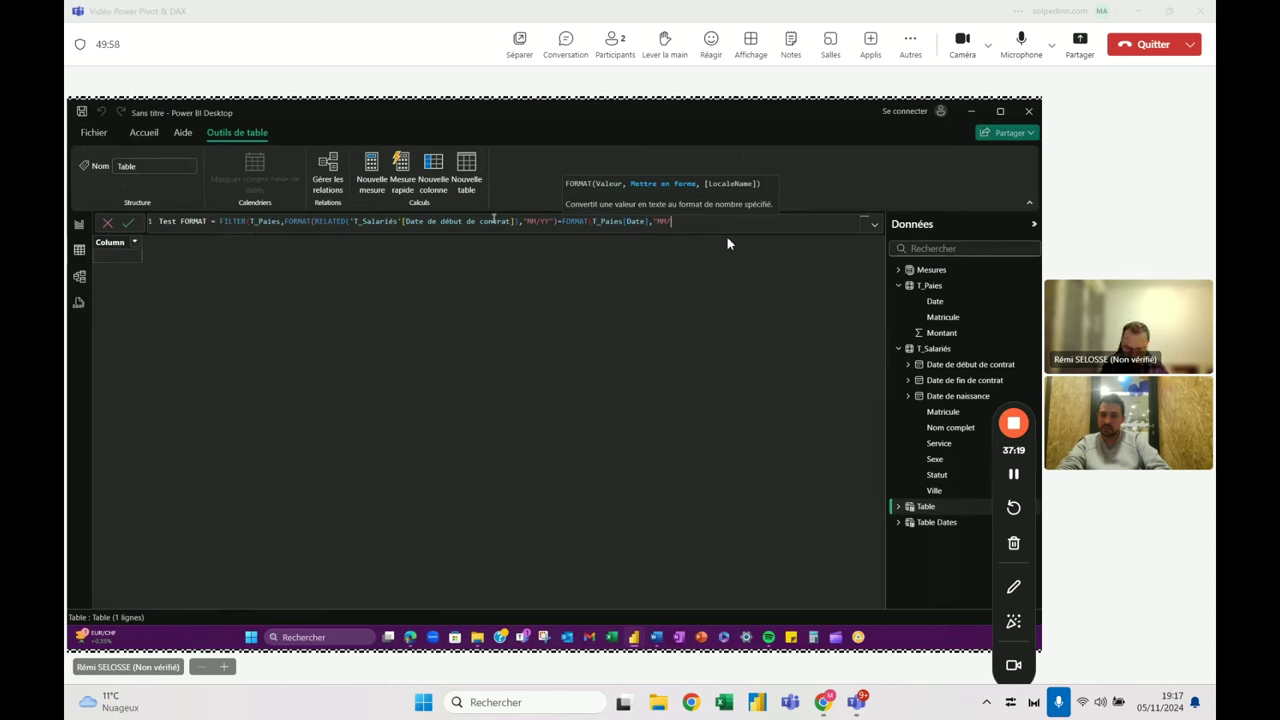
type("YY\")")
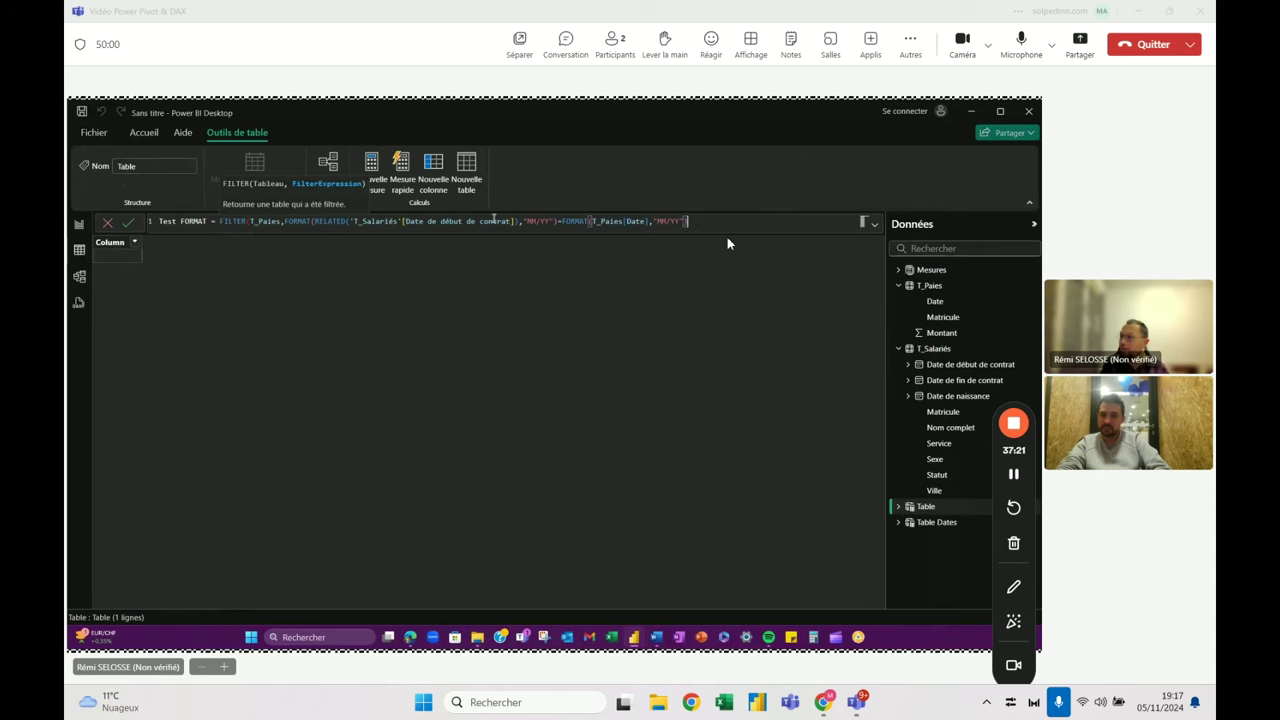
type(")")
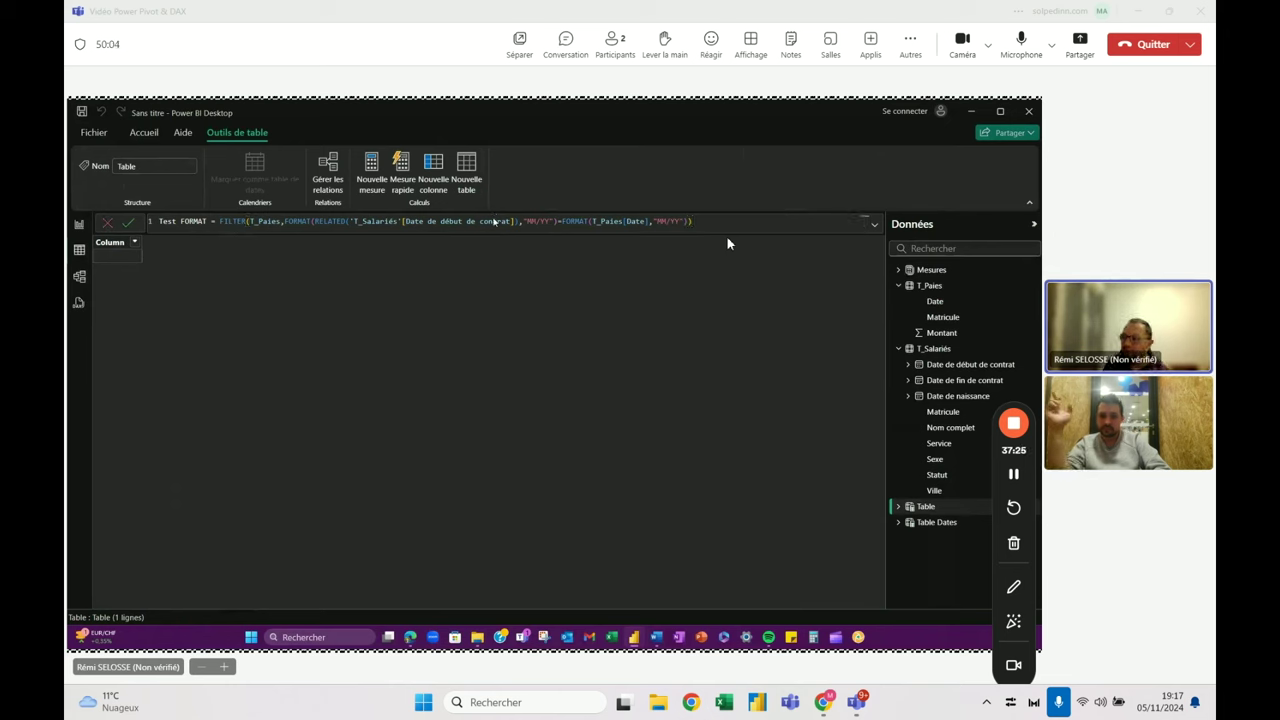
key("Return")
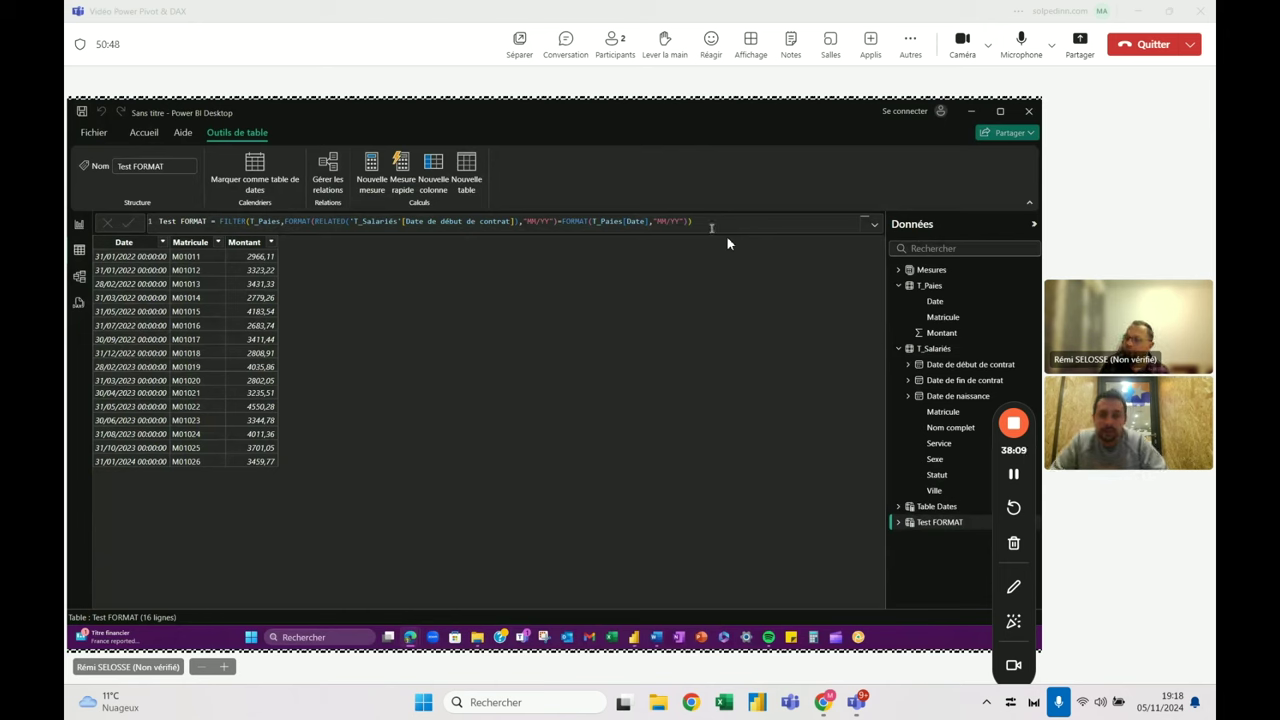
Click into the Test FORMAT table's formula bar to review its DAX.
left_click(712, 222)
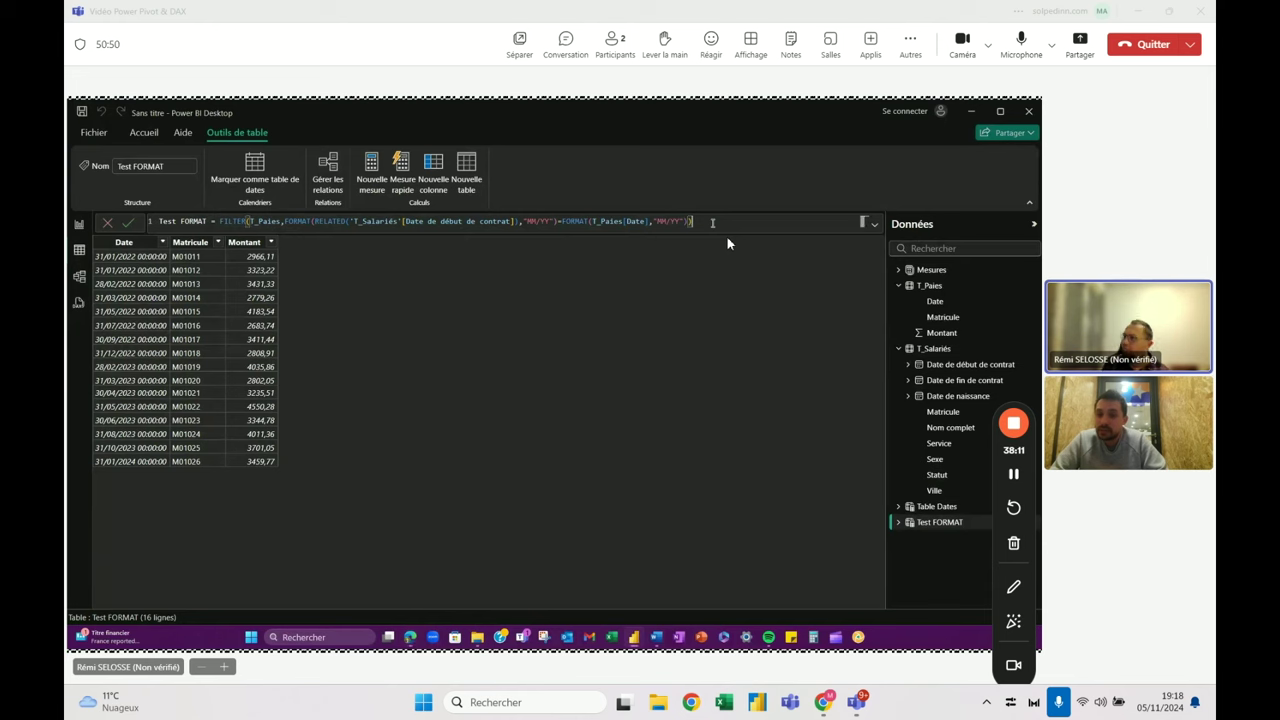